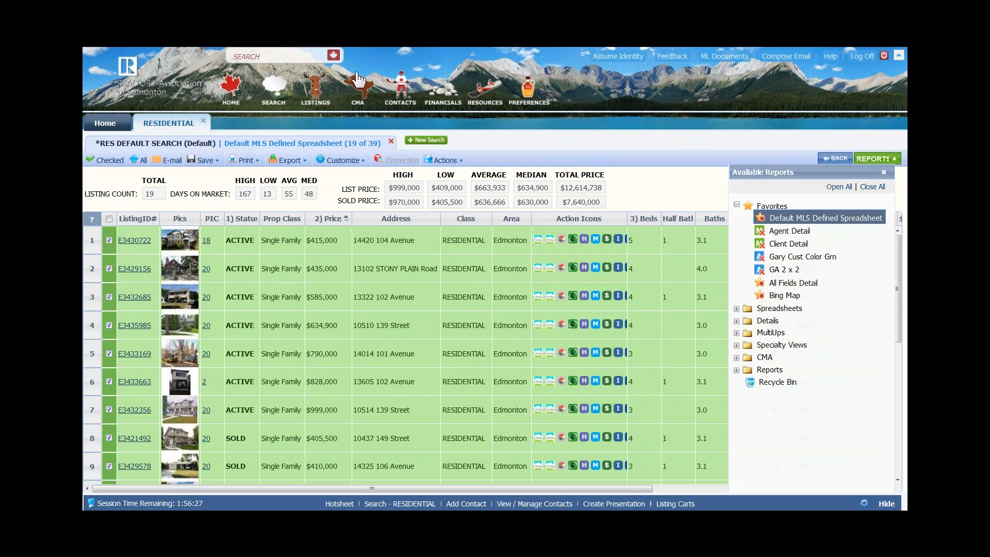
- Start a new CMA presentation from the CMA menu in the top banner
left_click(354, 85)
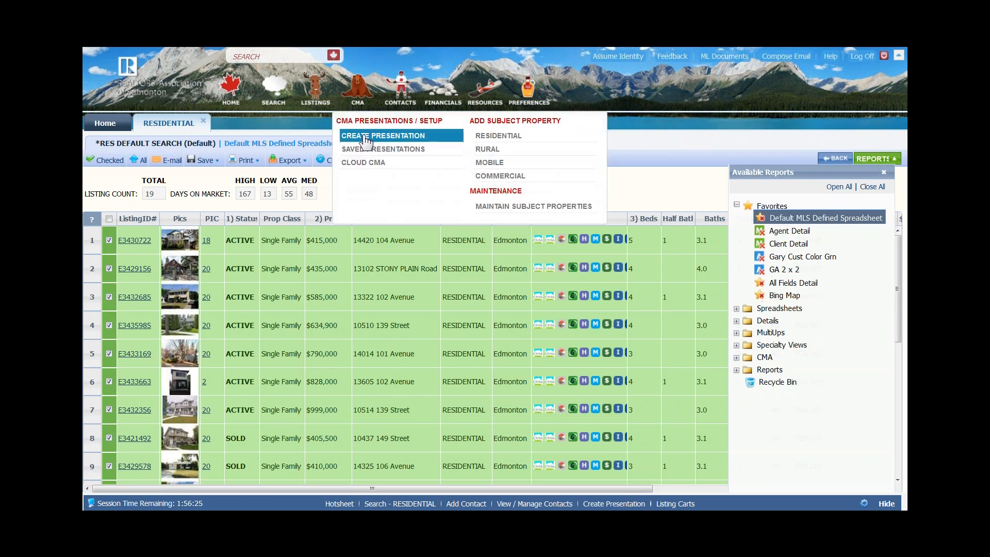
left_click(365, 138)
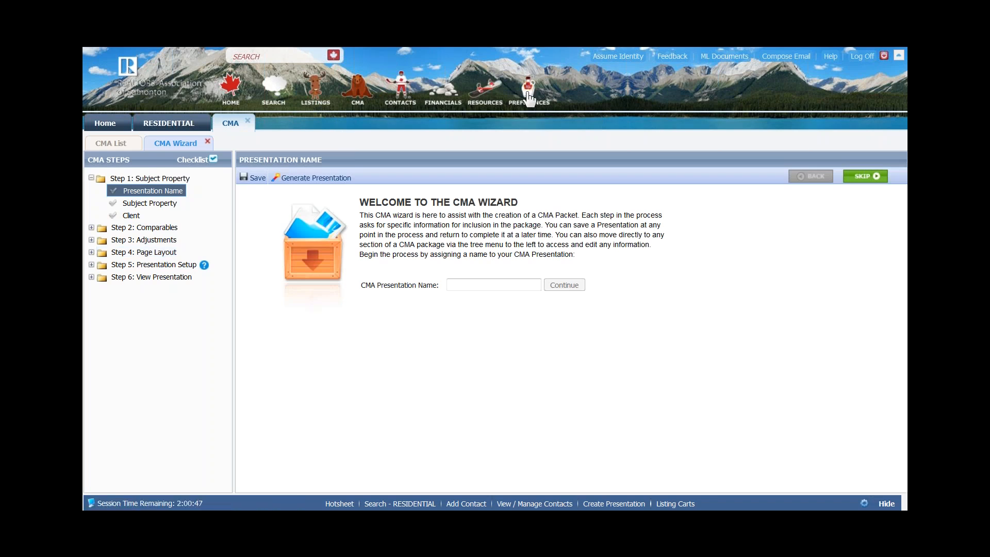
mouse_move(529, 96)
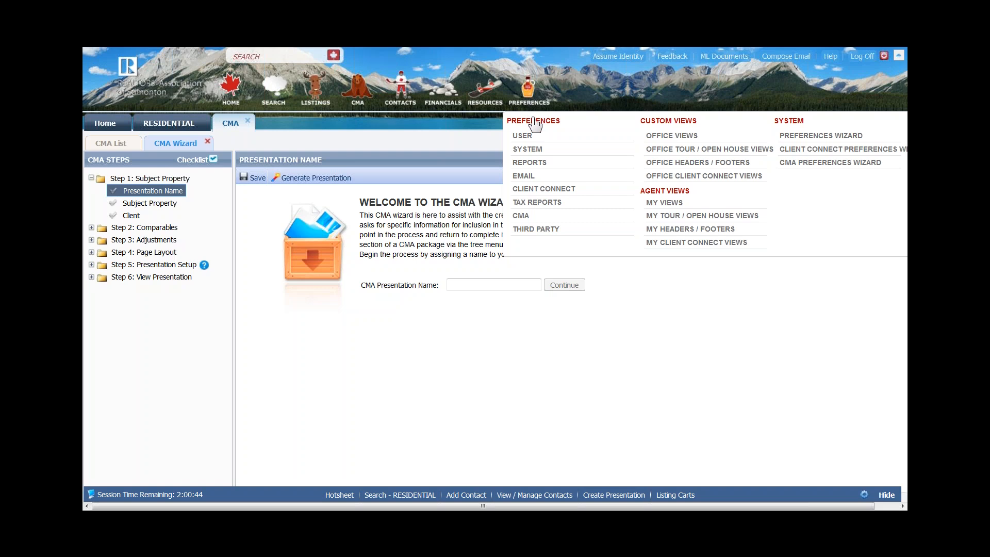
left_click(824, 166)
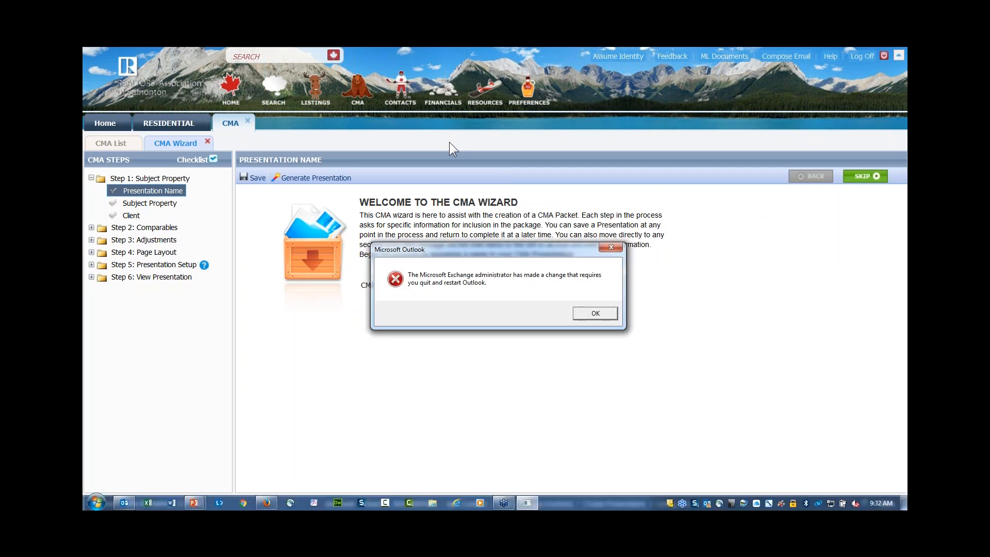
left_click(595, 314)
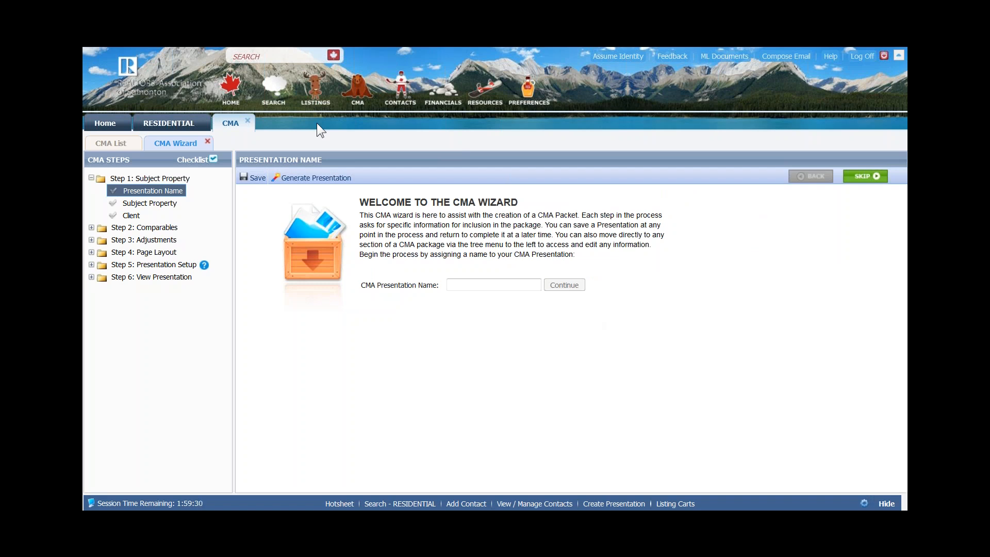
- Name the CMA presentation with the client's full name followed by 1, then continue
left_click(465, 286)
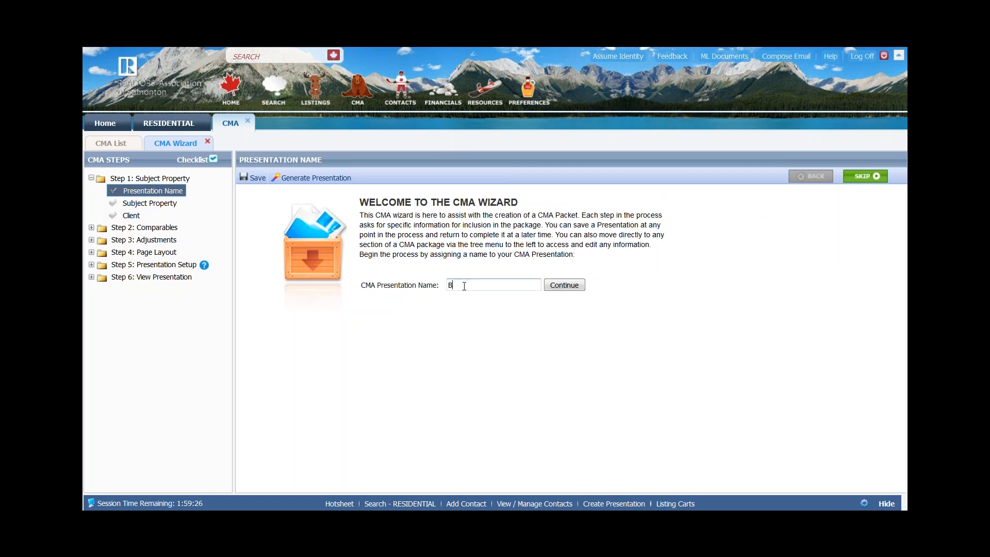
type("1")
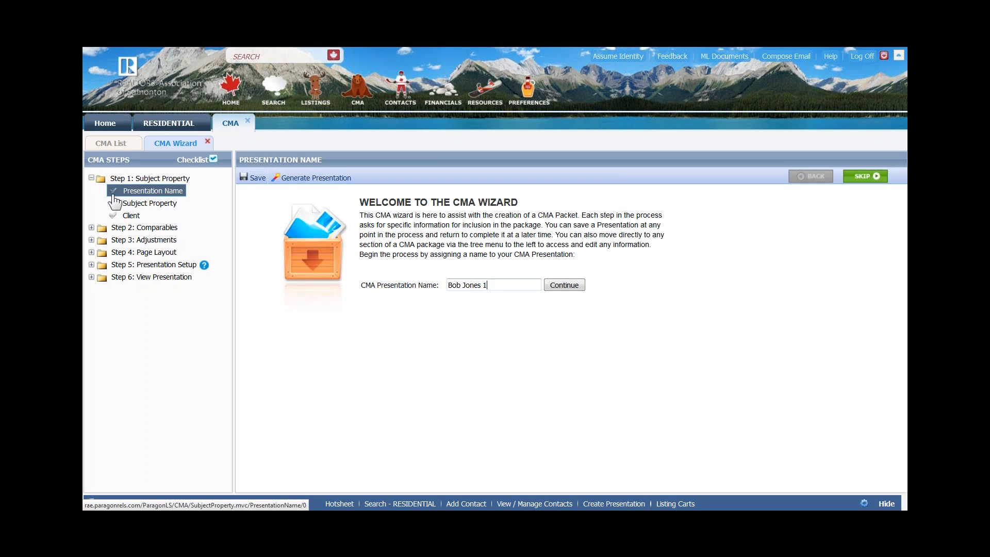
left_click(566, 287)
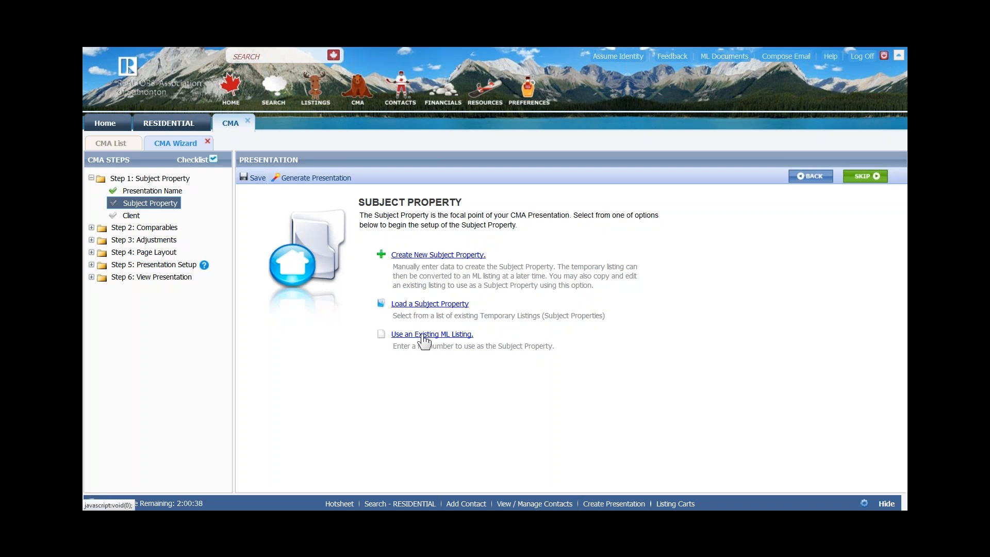
- Create a new RESIDENTIAL subject property with a blank listing form
left_click(425, 257)
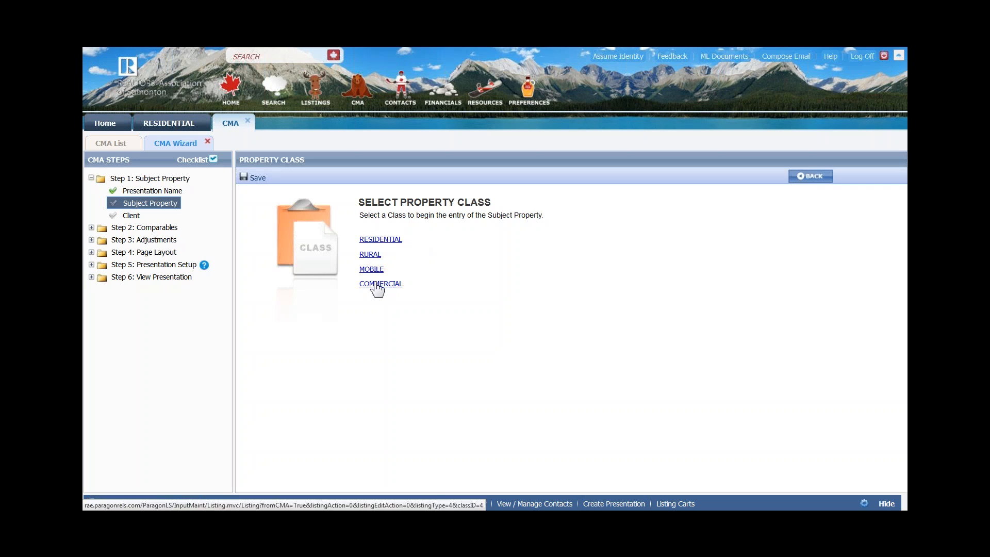
left_click(389, 241)
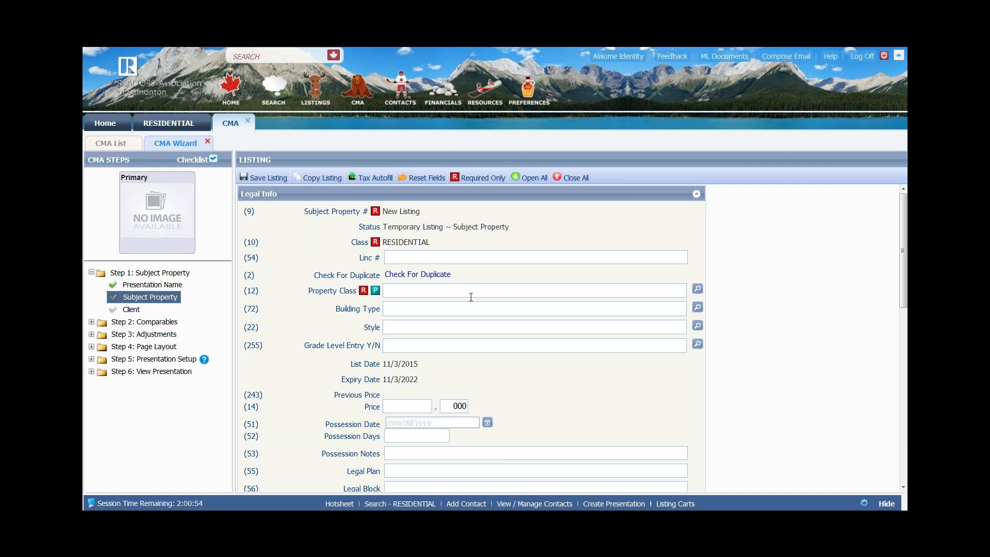
left_click(418, 259)
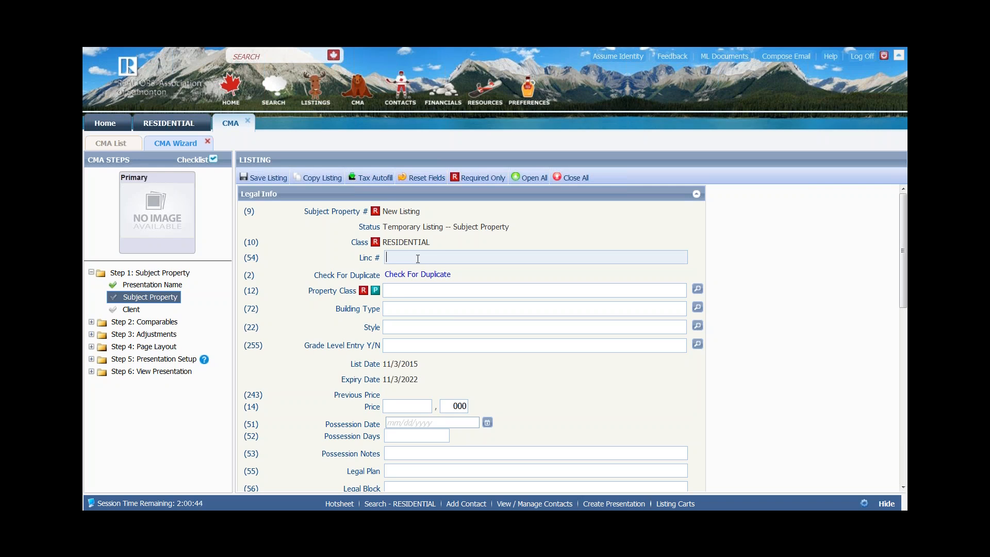
- Set the subject property's class to SF - Single Family
left_click(411, 292)
type("s")
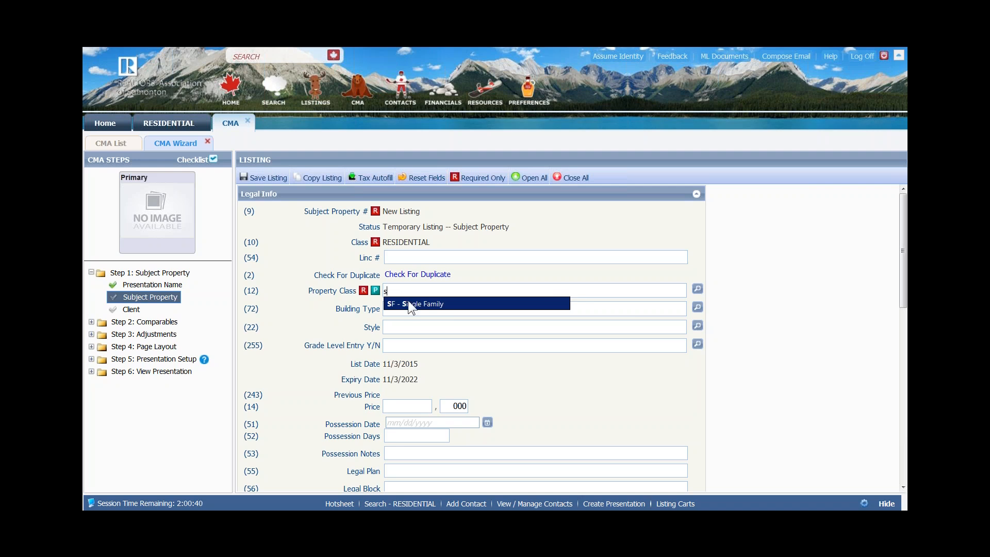
left_click(409, 304)
- Fill in the property's street number and street name under Address/Map
scroll(408, 304, "down", 1)
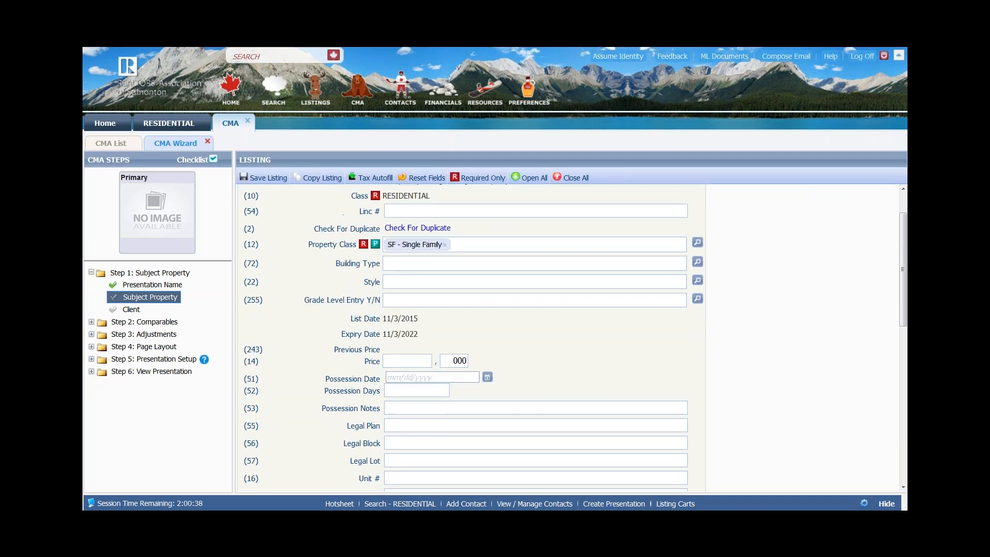
scroll(470, 338, "down", 3)
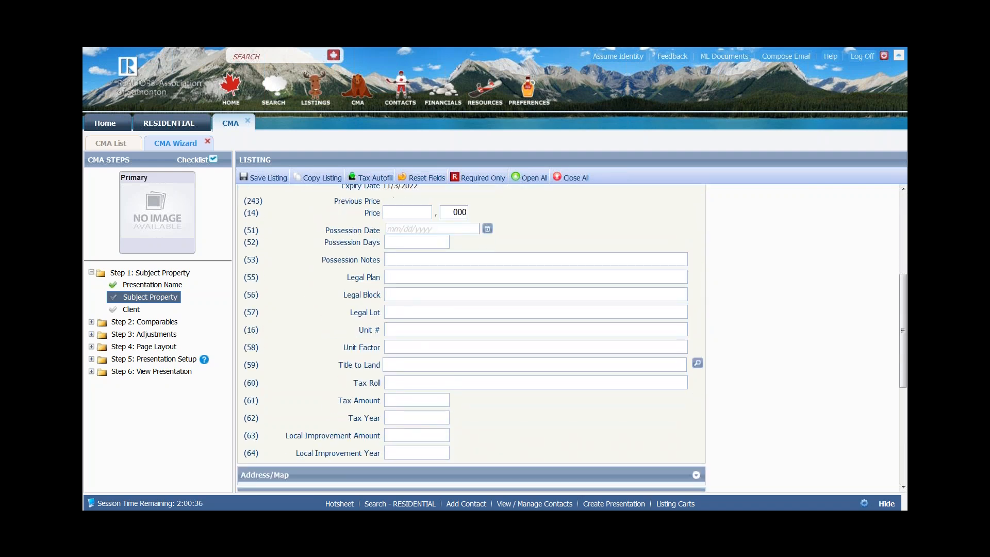
scroll(704, 371, "down", 3)
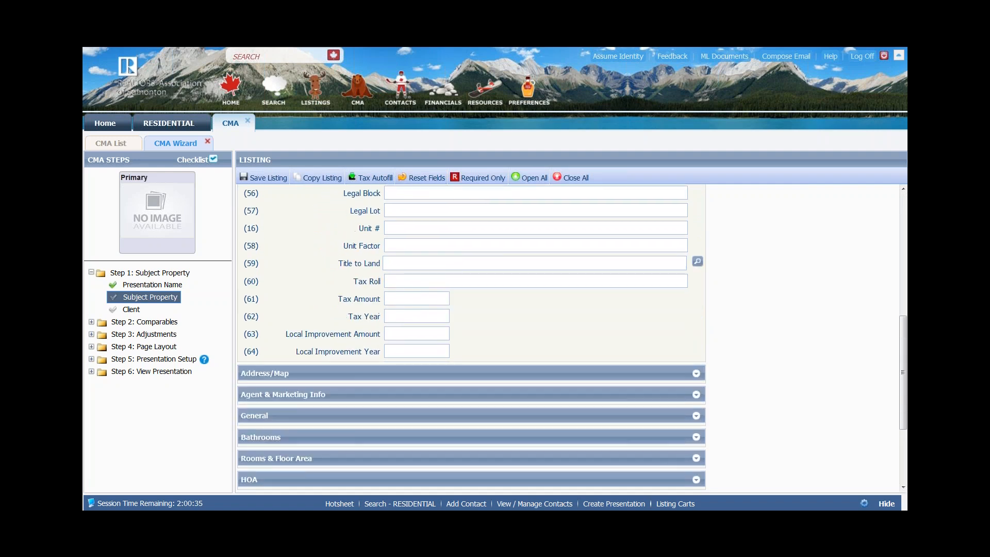
left_click(697, 366)
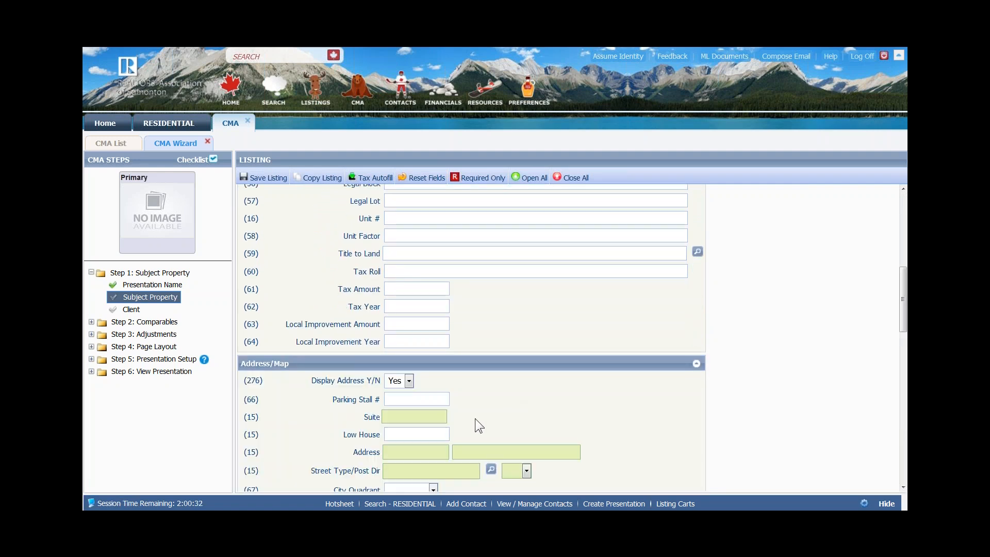
scroll(478, 412, "down", 1)
scroll(573, 338, "down", 1)
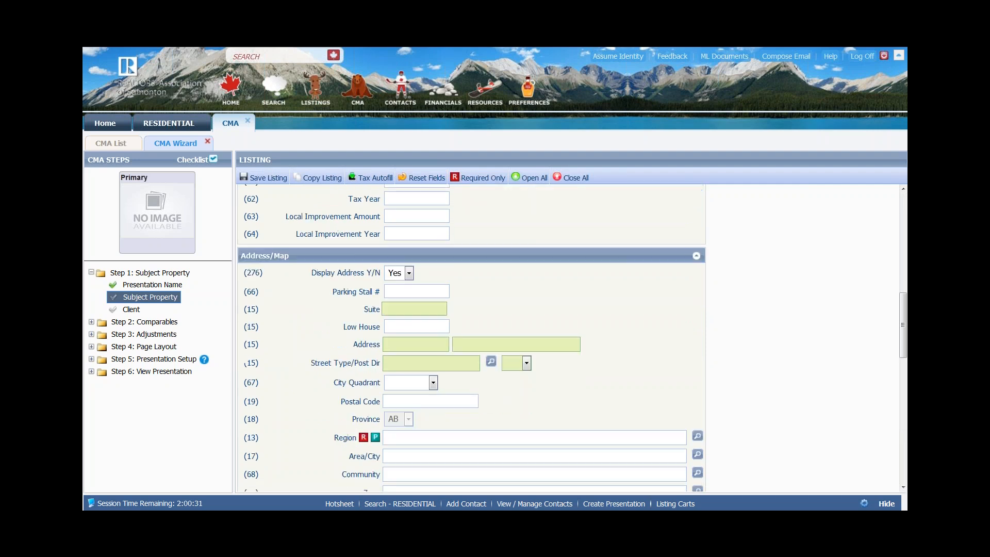
left_click(391, 342)
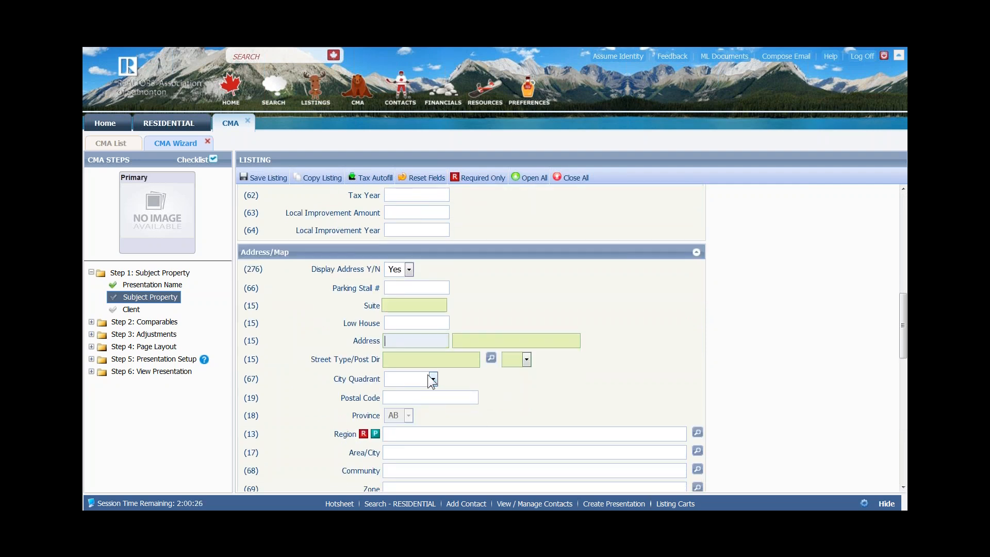
key("Tab")
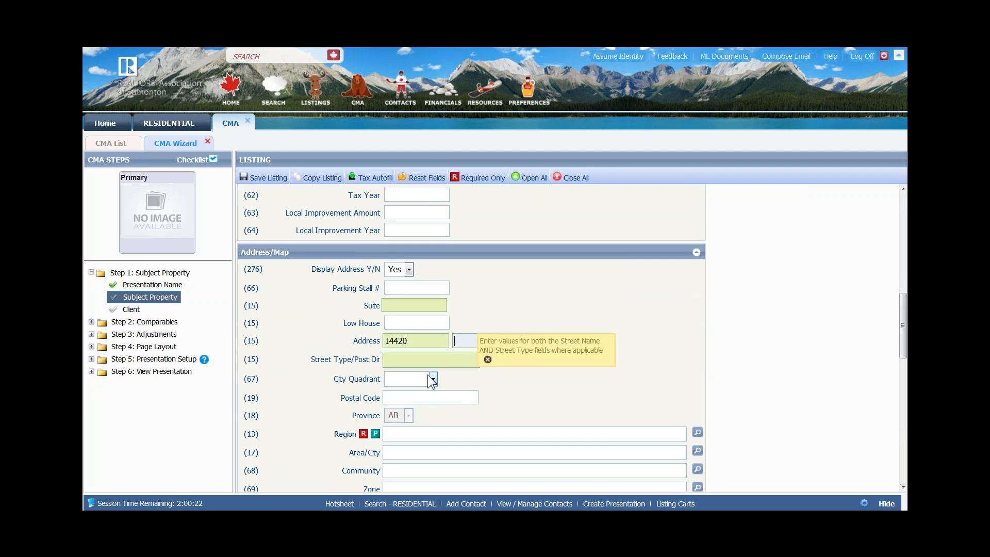
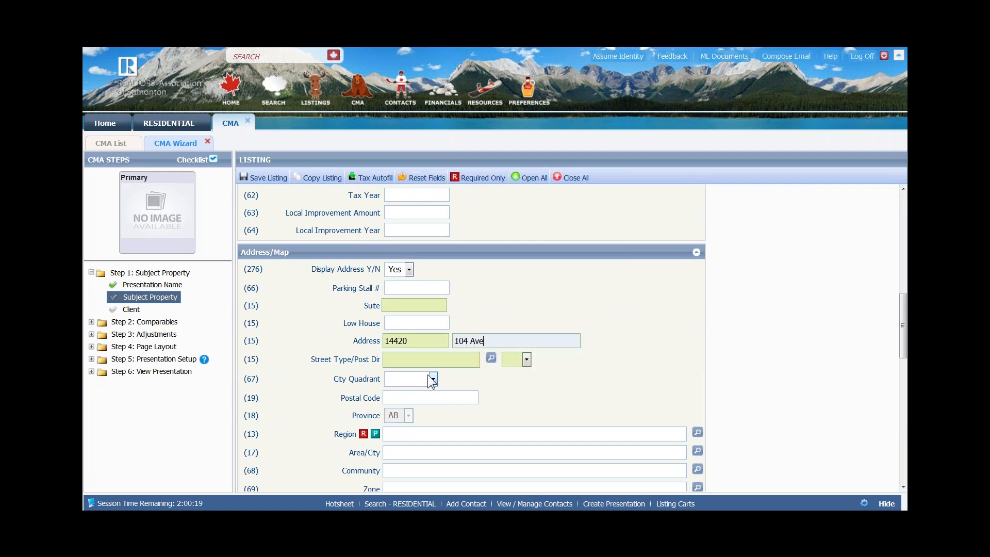
key("Tab")
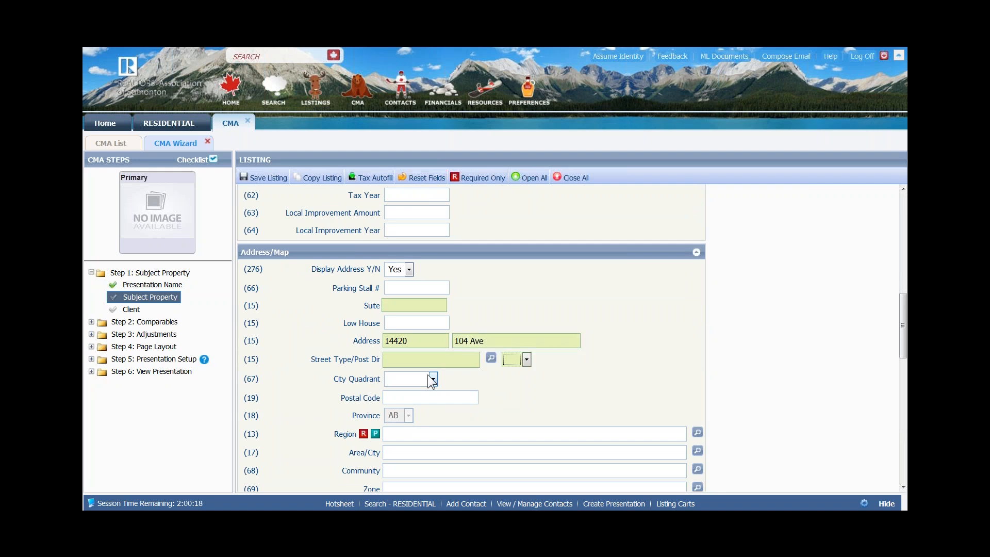
key("Tab")
- Enter the postal code and set both region and area/city to 0098 - Edmonton
left_click(421, 398)
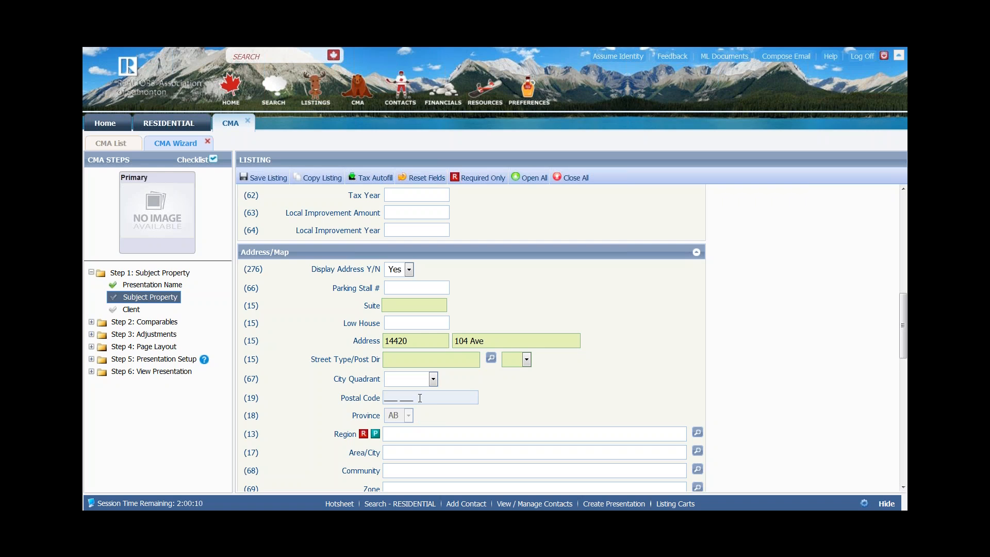
type("T5N 0x1")
left_click(421, 437)
type("e")
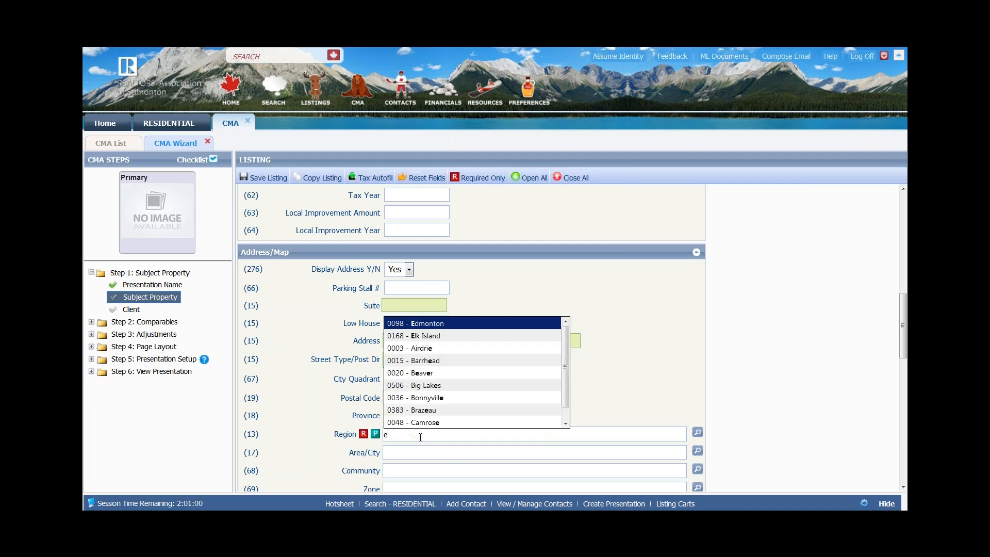
left_click(438, 323)
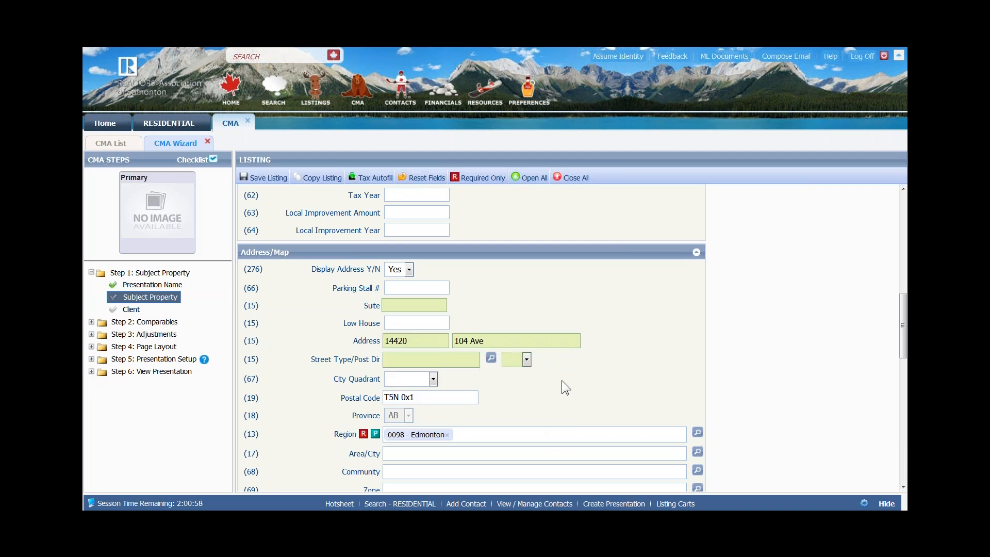
scroll(562, 382, "down", 4)
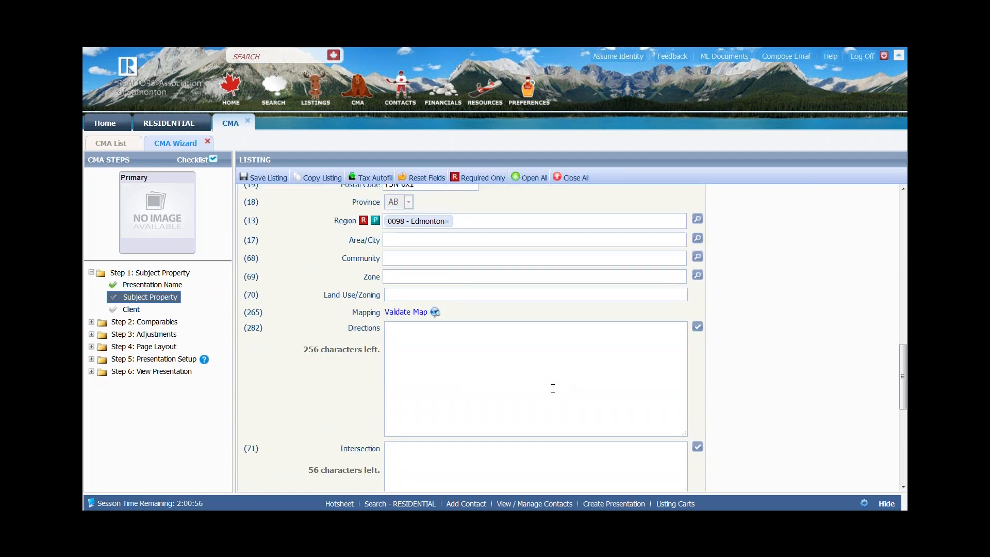
left_click(396, 240)
type("e")
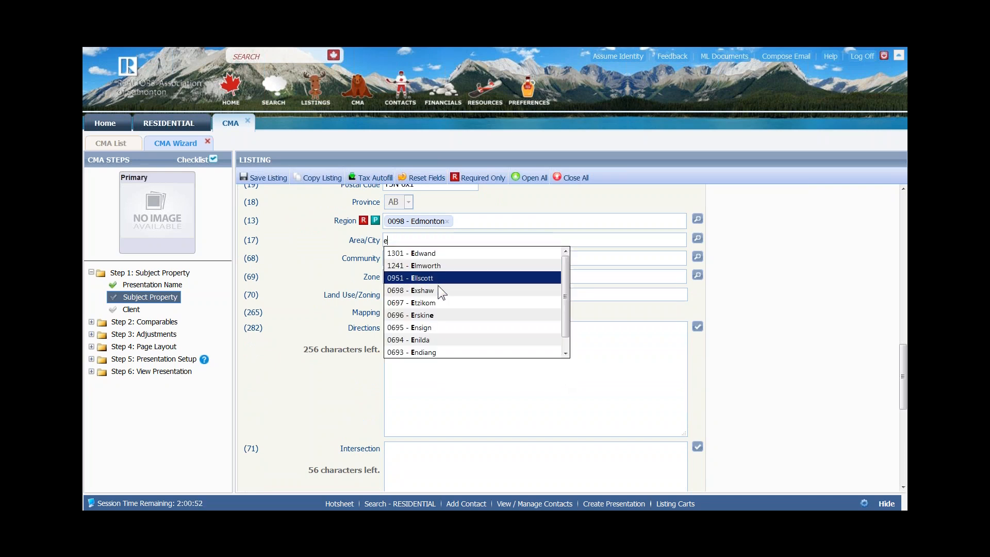
type("d")
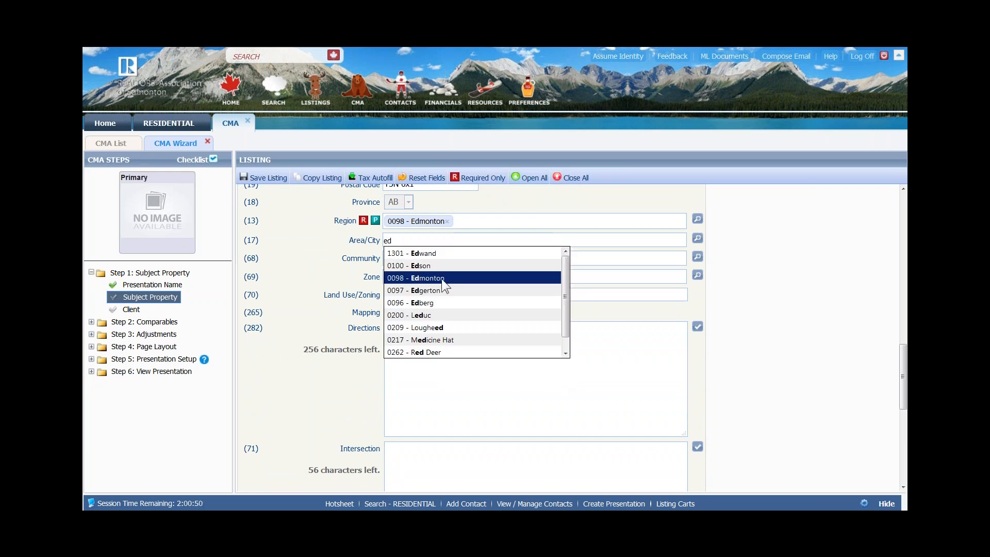
left_click(442, 280)
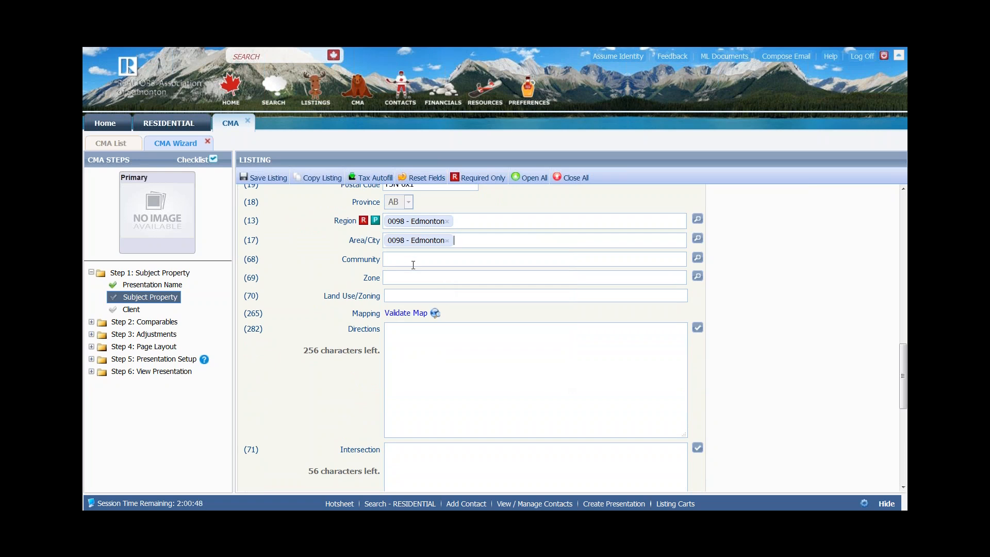
- Enter 2 in the 2-pc Bath and 4-pc Bath fields under Bathrooms
scroll(465, 356, "down", 4)
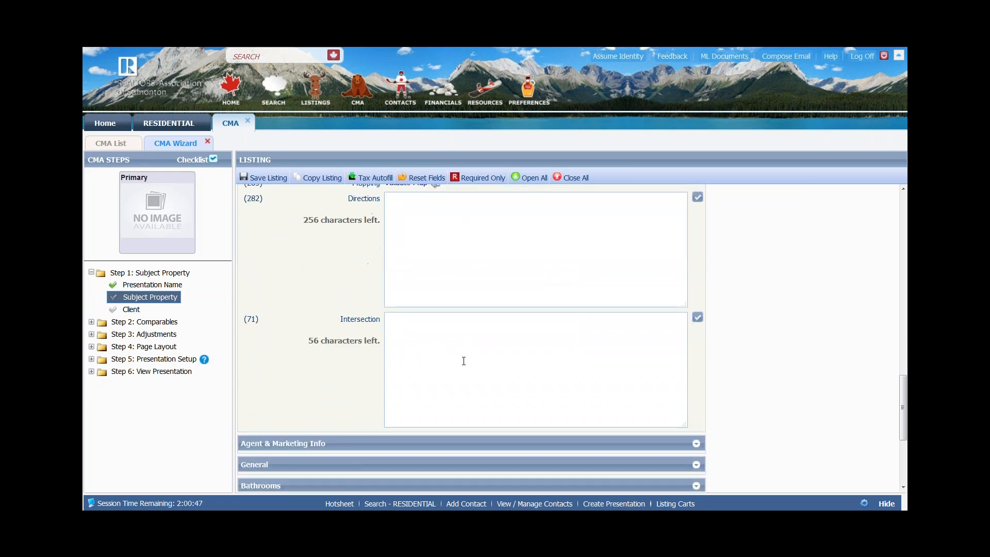
scroll(554, 361, "down", 1)
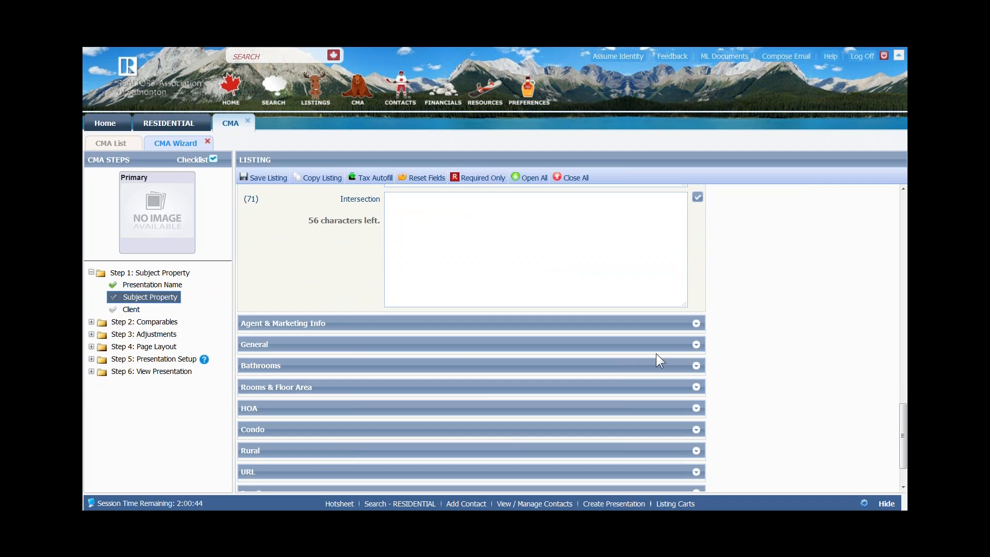
left_click(703, 364)
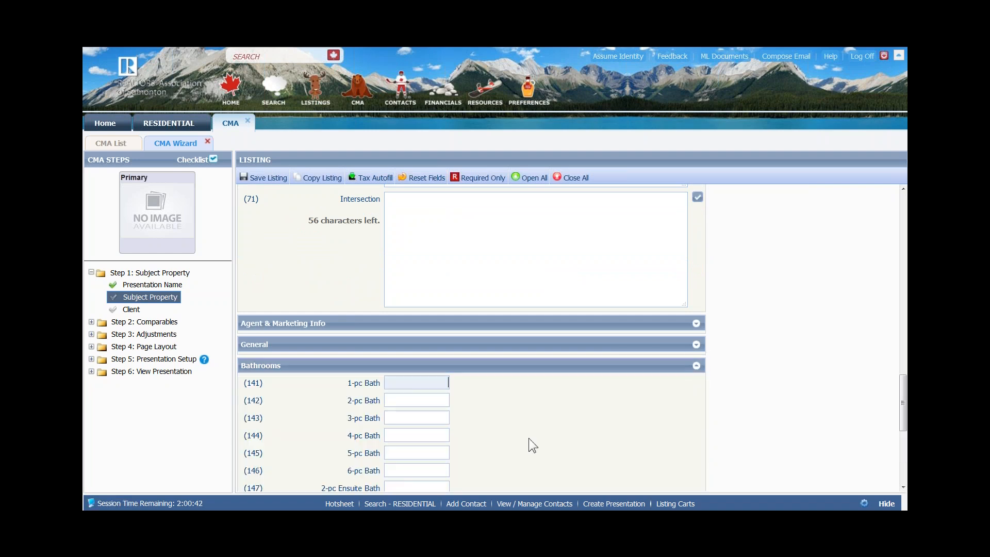
scroll(479, 447, "down", 3)
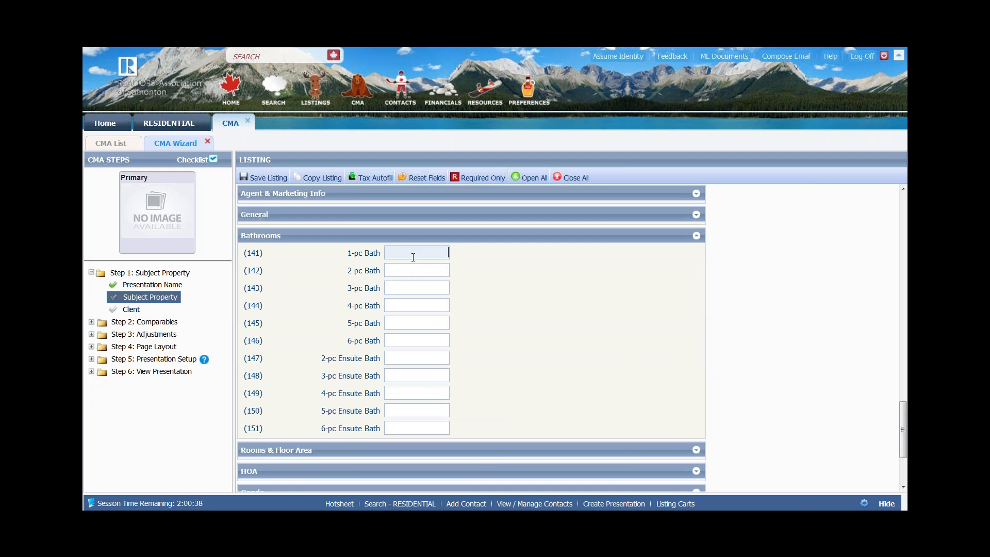
left_click(423, 274)
type("2")
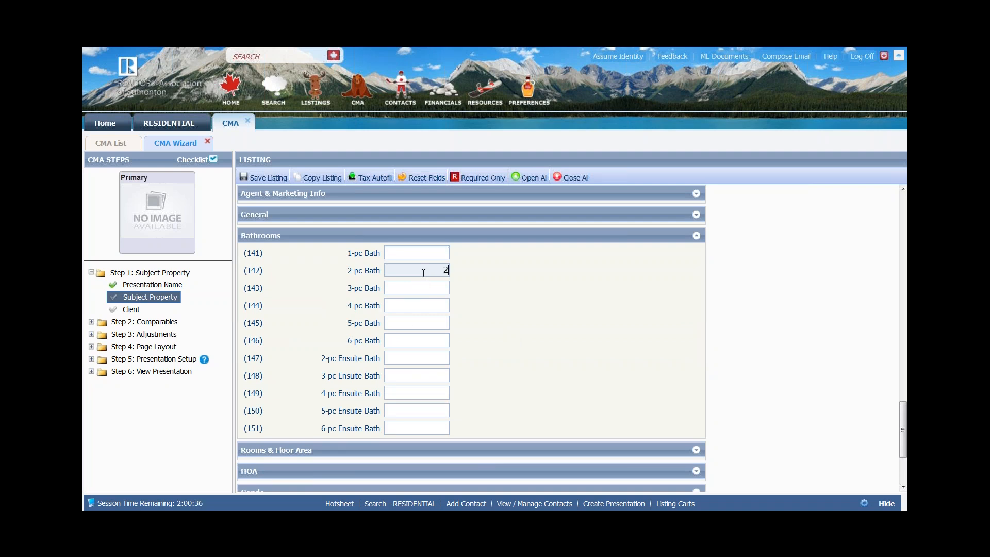
key("Tab")
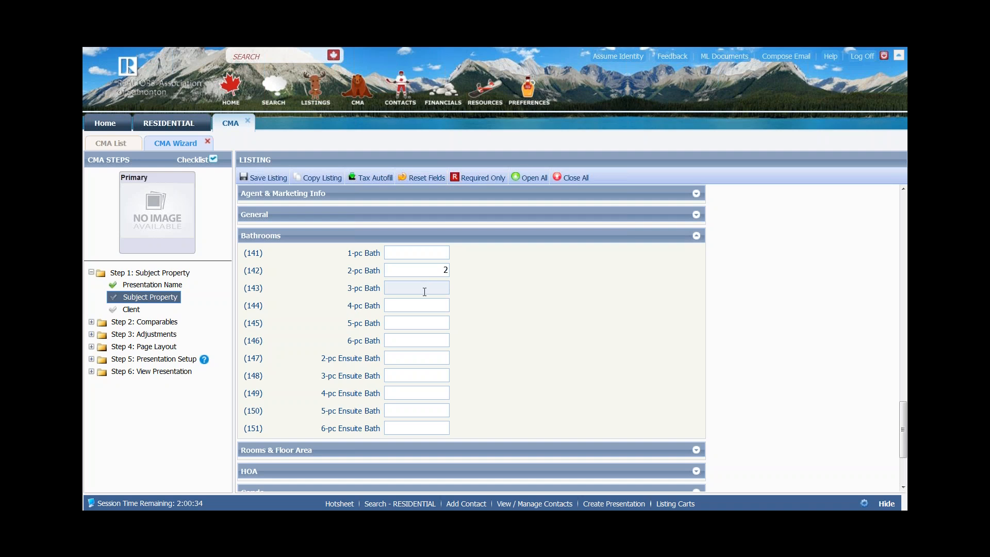
left_click(419, 305)
type("2")
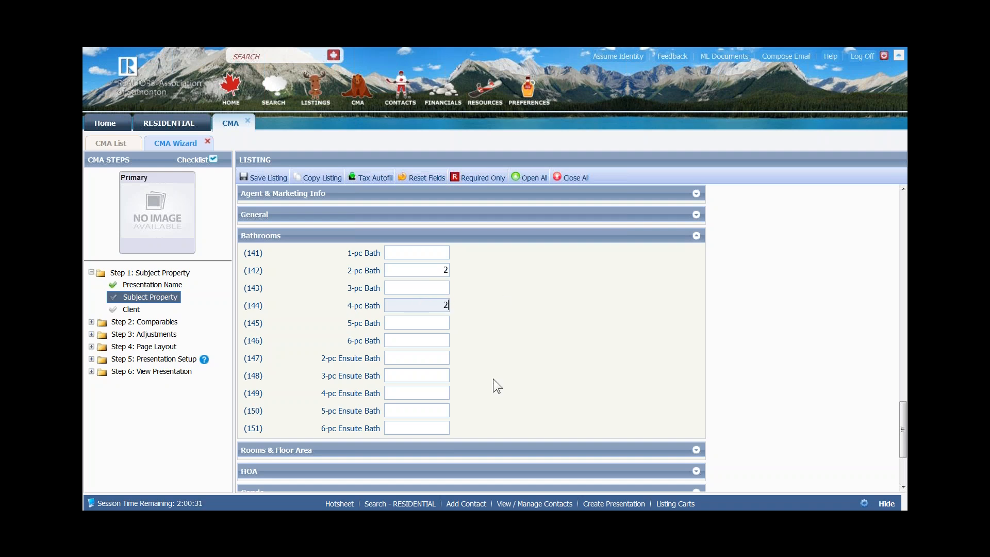
scroll(493, 379, "down", 2)
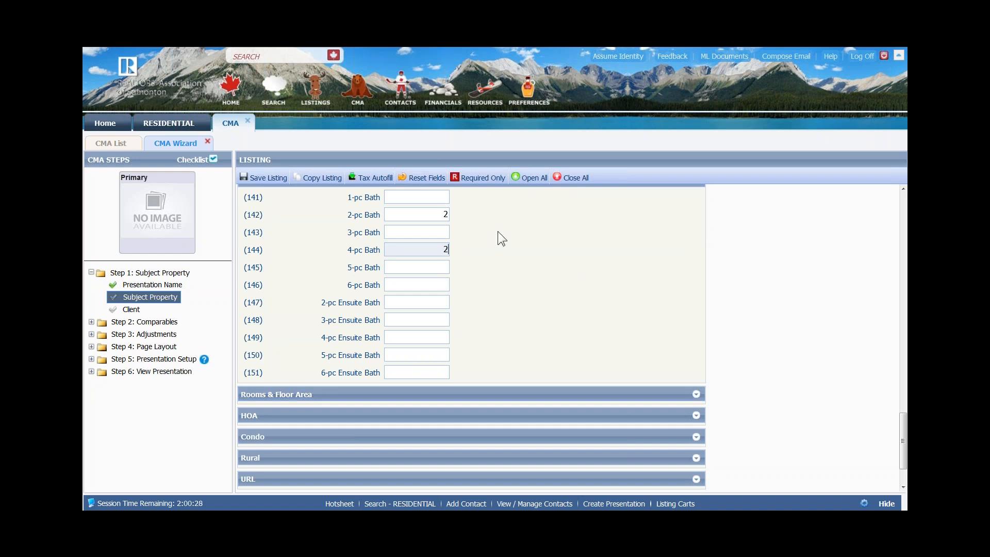
- Save the subject listing, ignoring the address validation's suggested match
left_click(261, 179)
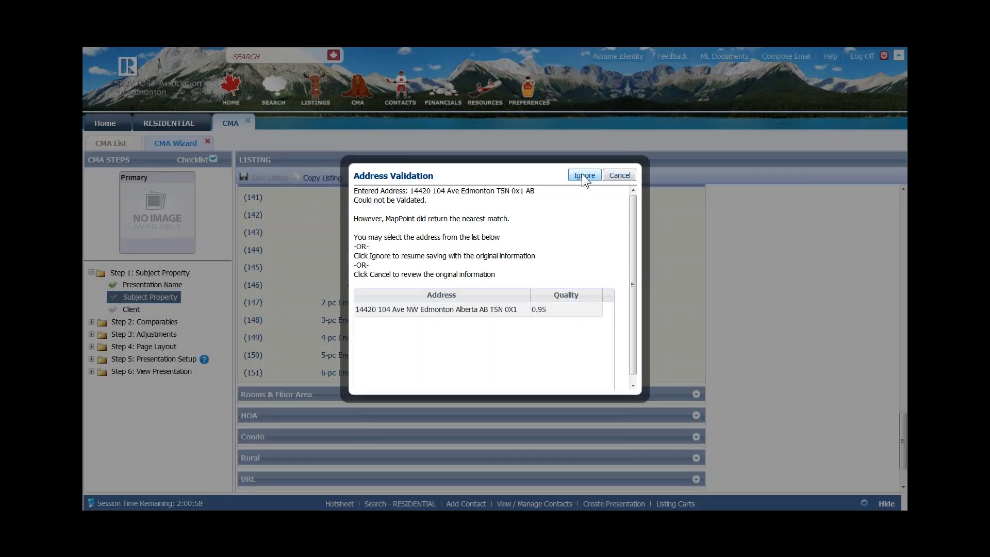
left_click(582, 174)
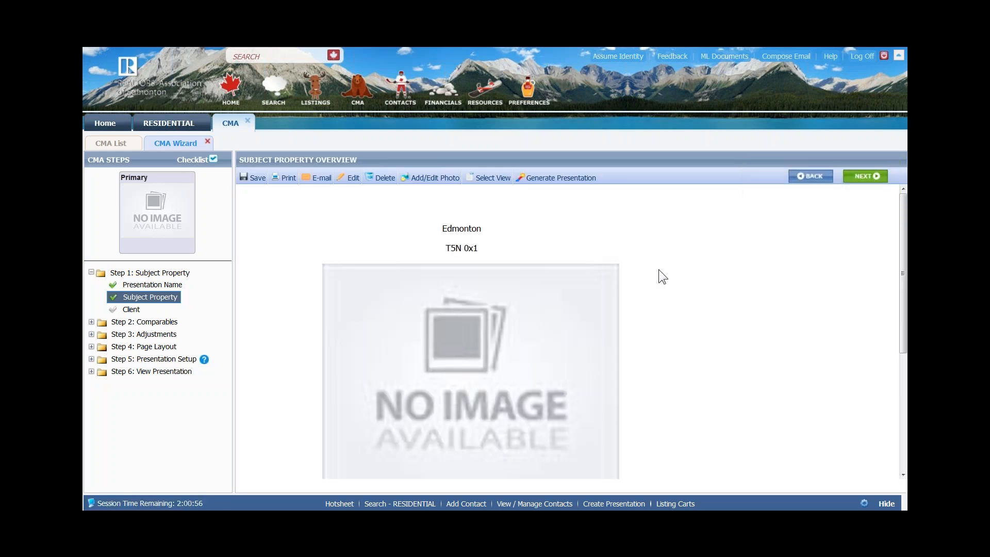
scroll(655, 282, "down", 4)
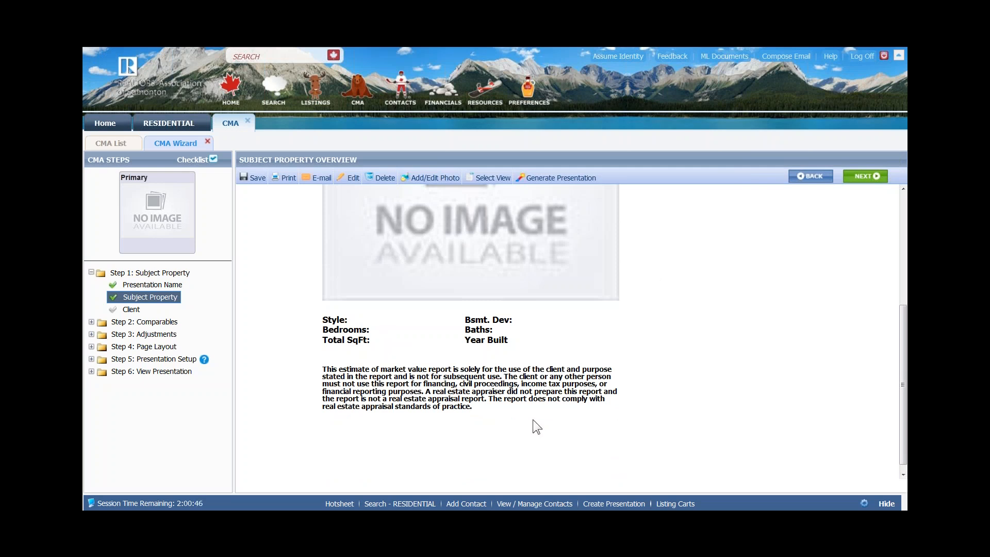
scroll(567, 357, "up", 3)
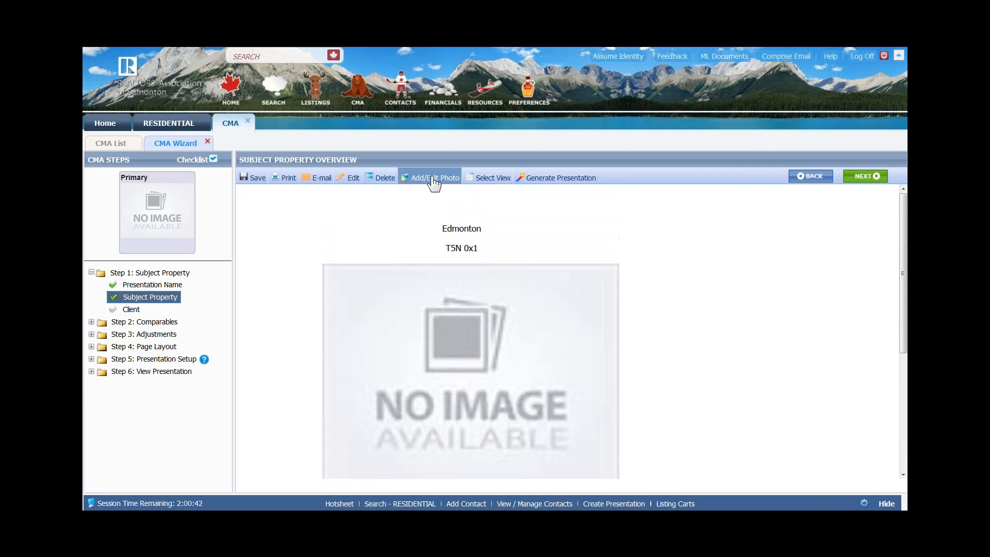
left_click(431, 177)
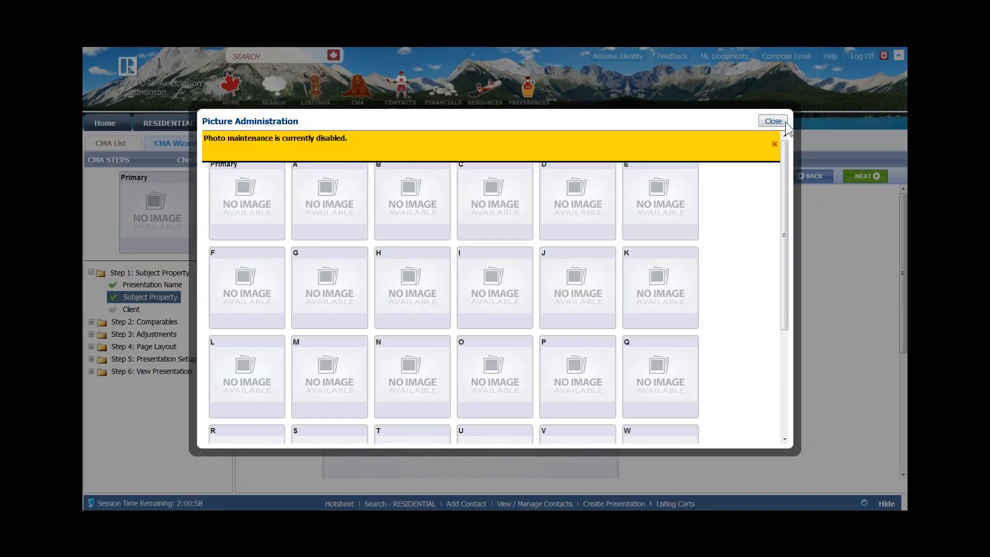
left_click(773, 120)
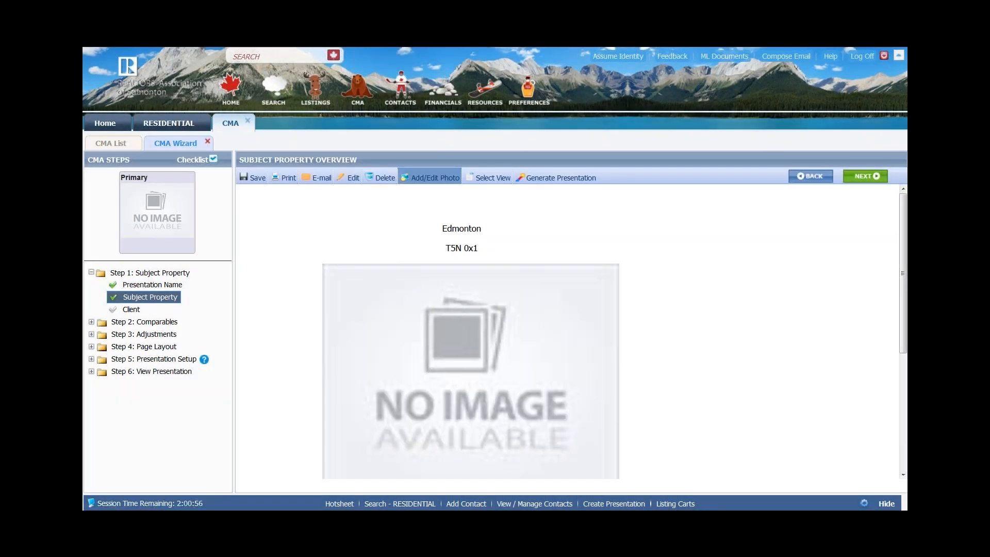
scroll(475, 324, "down", 1)
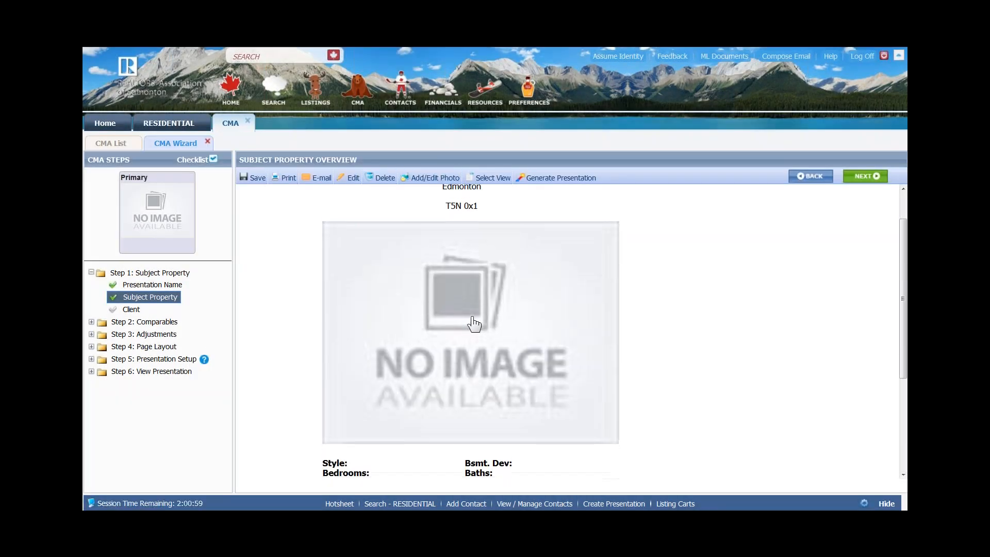
scroll(475, 324, "up", 1)
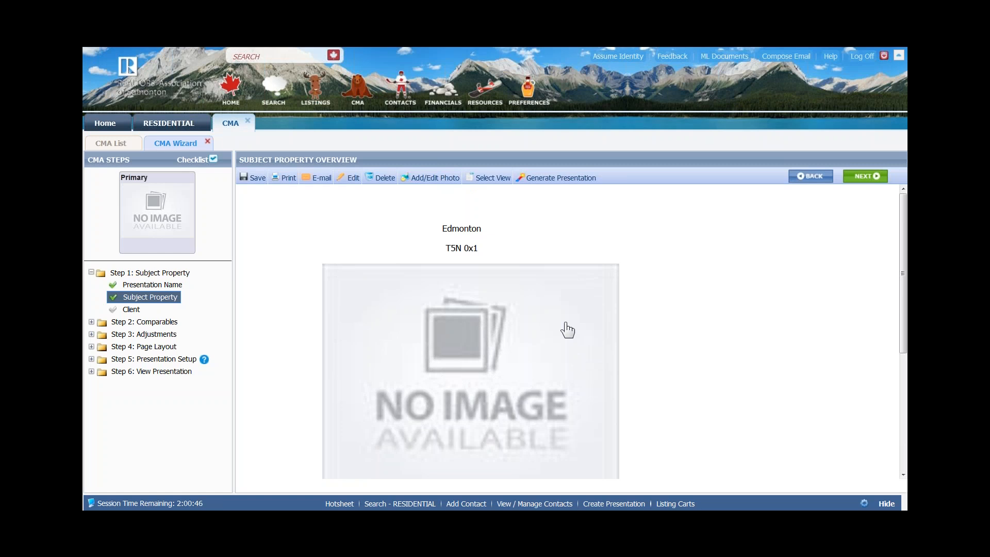
left_click(256, 181)
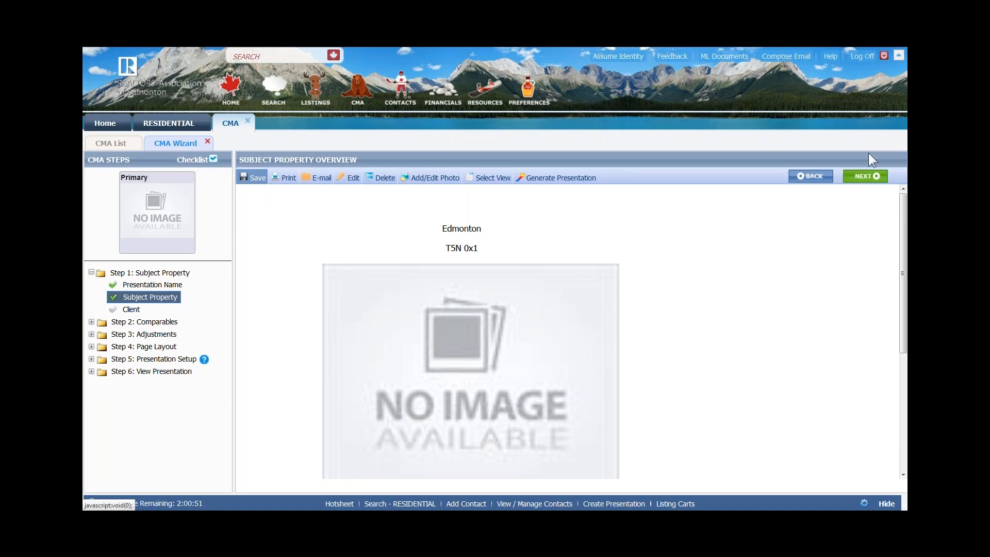
left_click(868, 177)
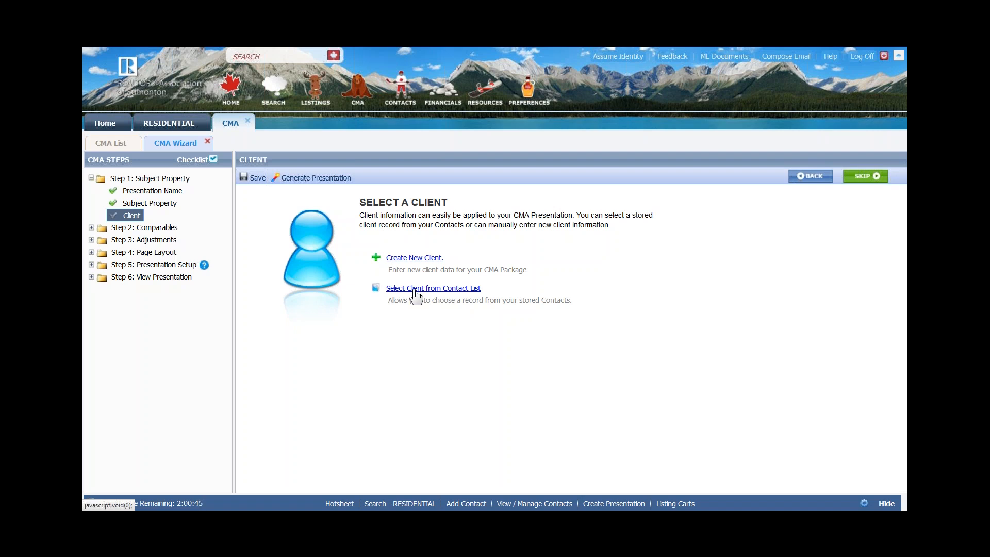
- Create a new client with their first and last name entered
left_click(411, 257)
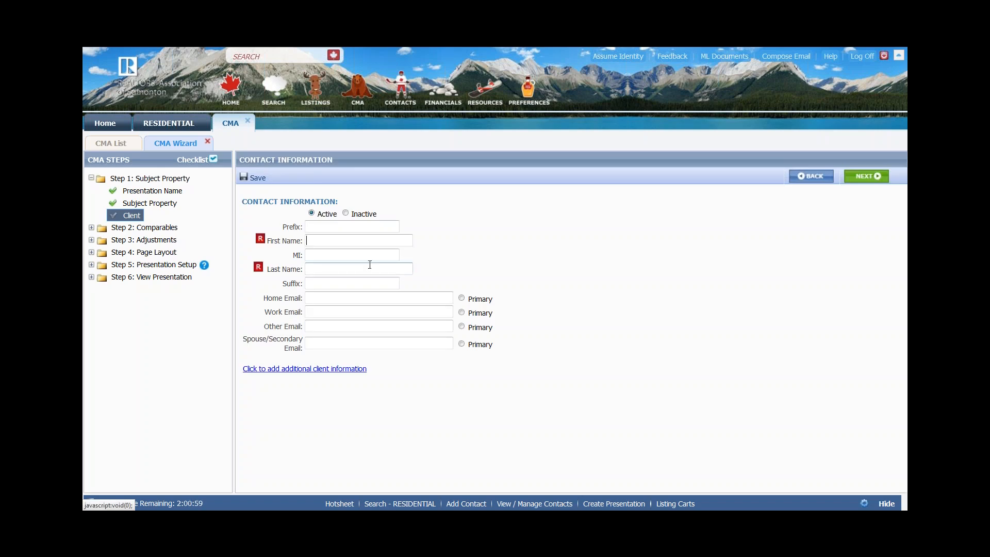
left_click(319, 239)
key("Tab")
key("Tab")
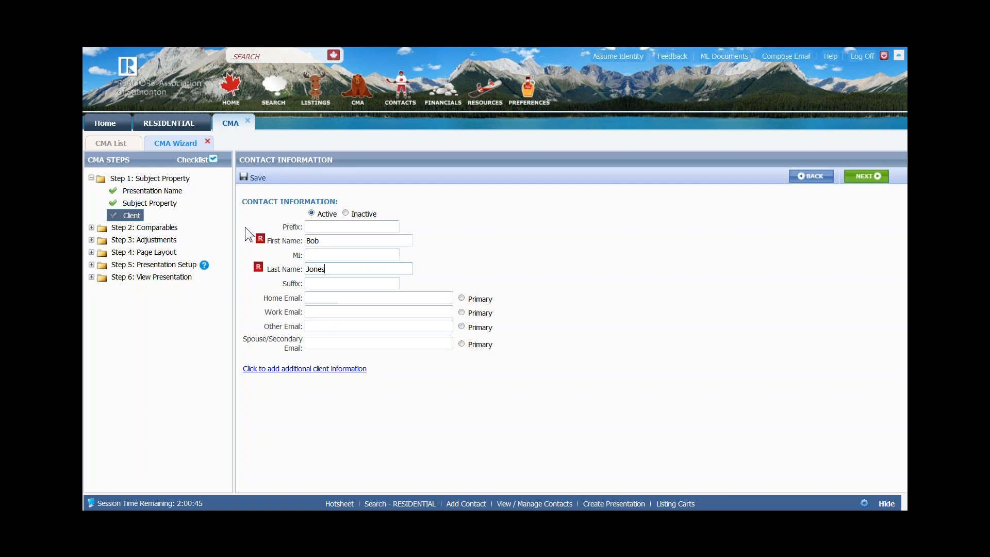
left_click(289, 370)
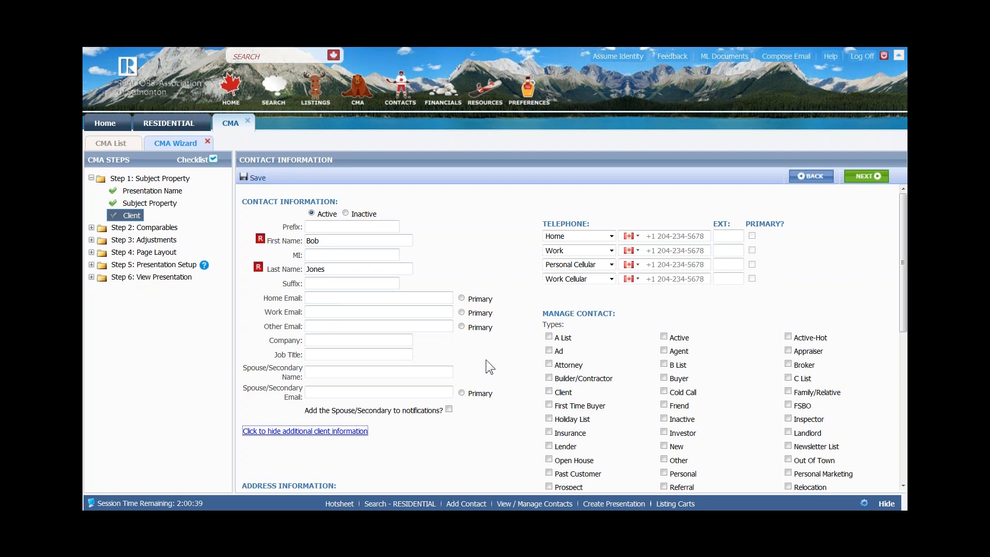
- Enter the client's street address, dismissing an unrelated error message along the way
scroll(485, 360, "down", 3)
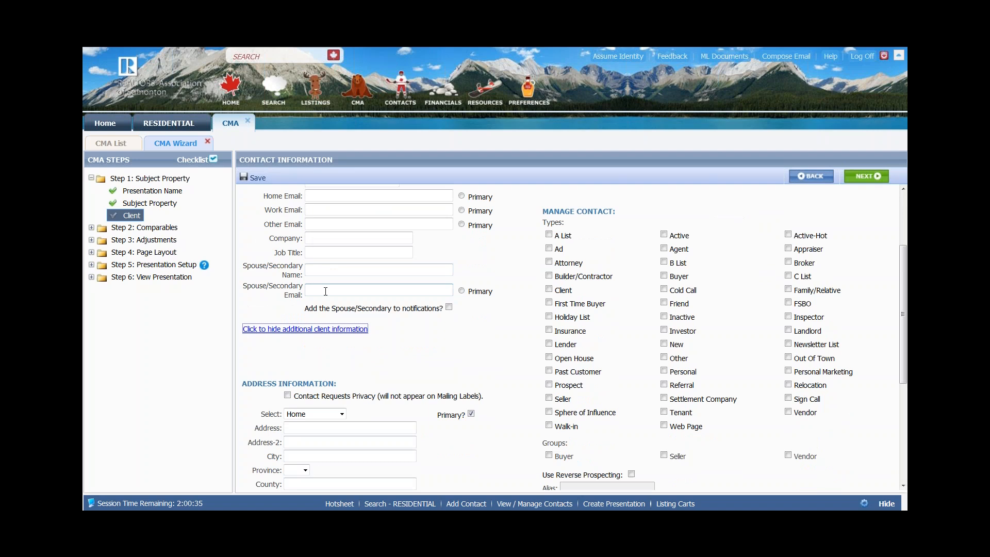
scroll(310, 361, "down", 1)
left_click(308, 372)
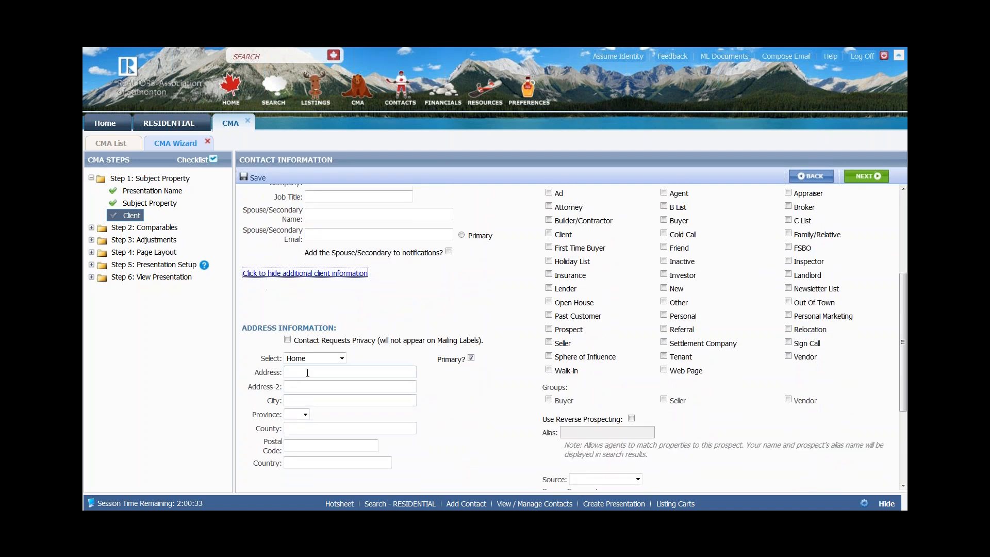
left_click(342, 358)
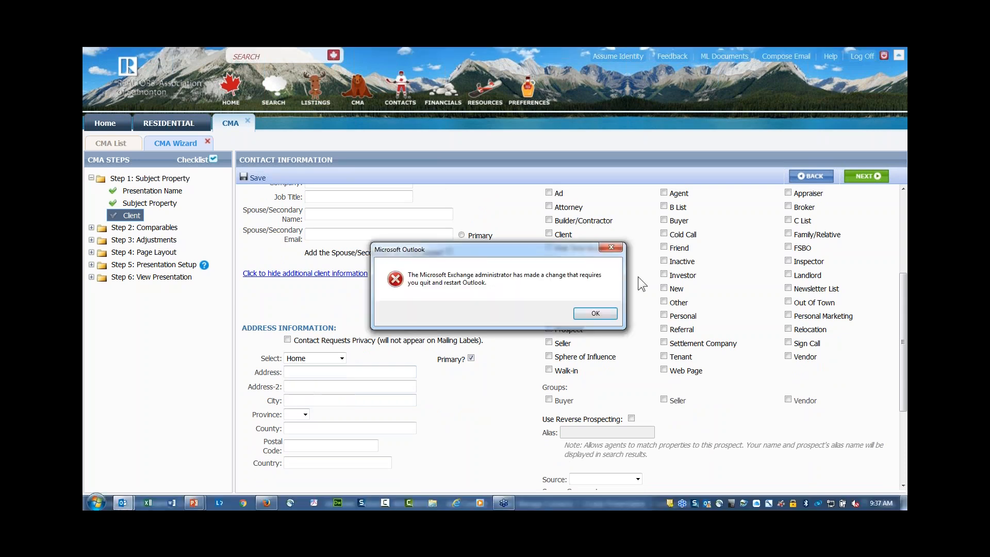
left_click(615, 248)
left_click(306, 372)
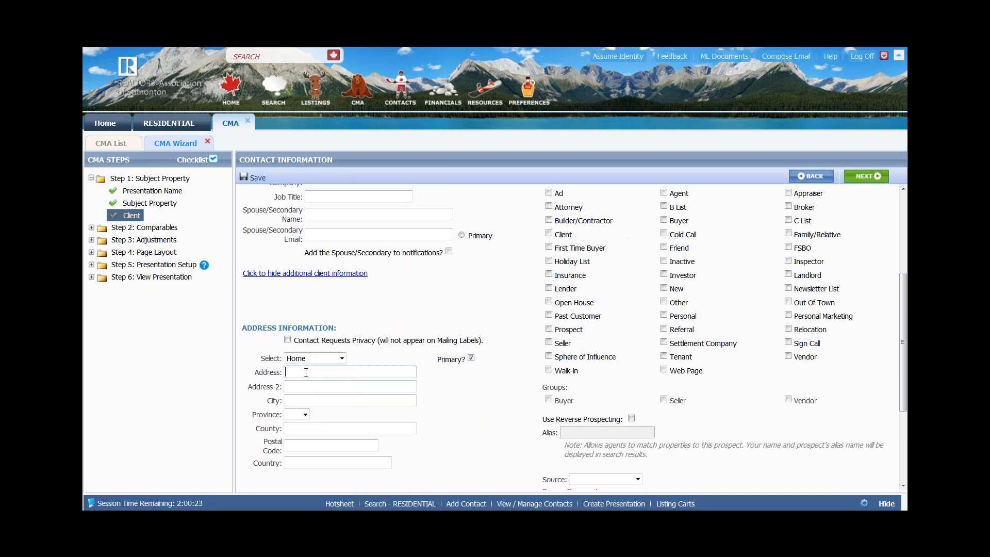
- Set city Edmonton, province AB and the postal code, then save the client
key("Tab")
key("Tab")
type("Emd")
key("BackSpace")
key("BackSpace")
type("dmonton")
key("a")
key("Tab")
key("Tab")
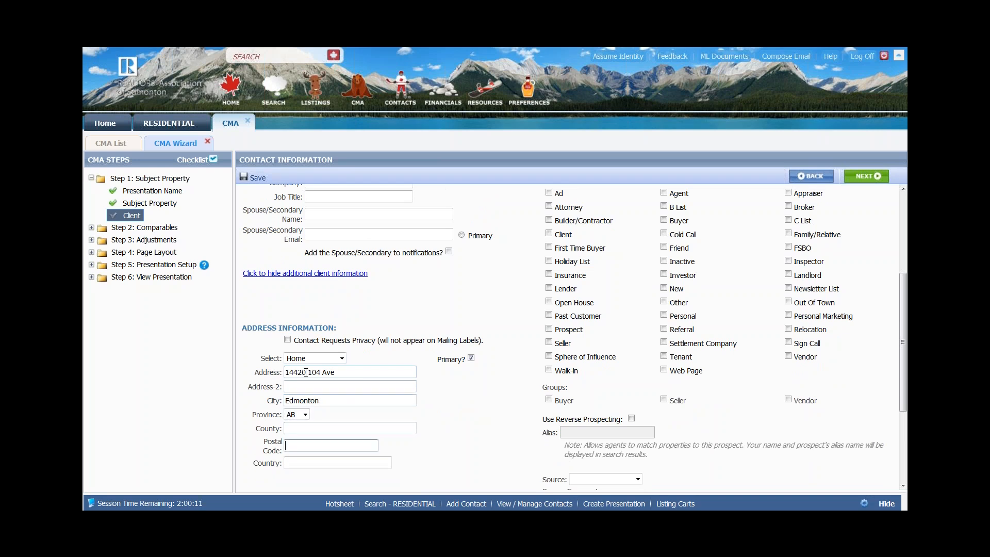
type("T5N 0X1")
scroll(568, 335, "up", 3)
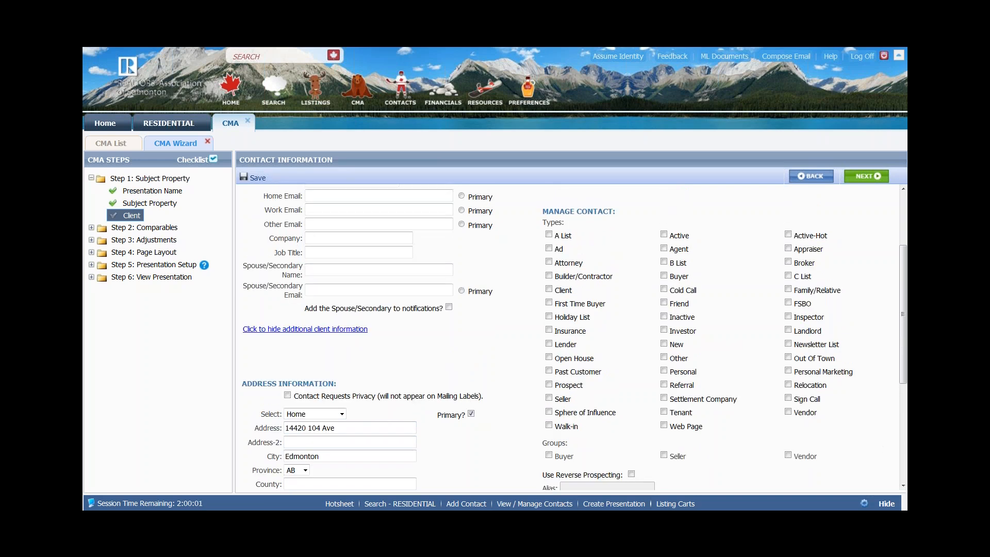
left_click(252, 178)
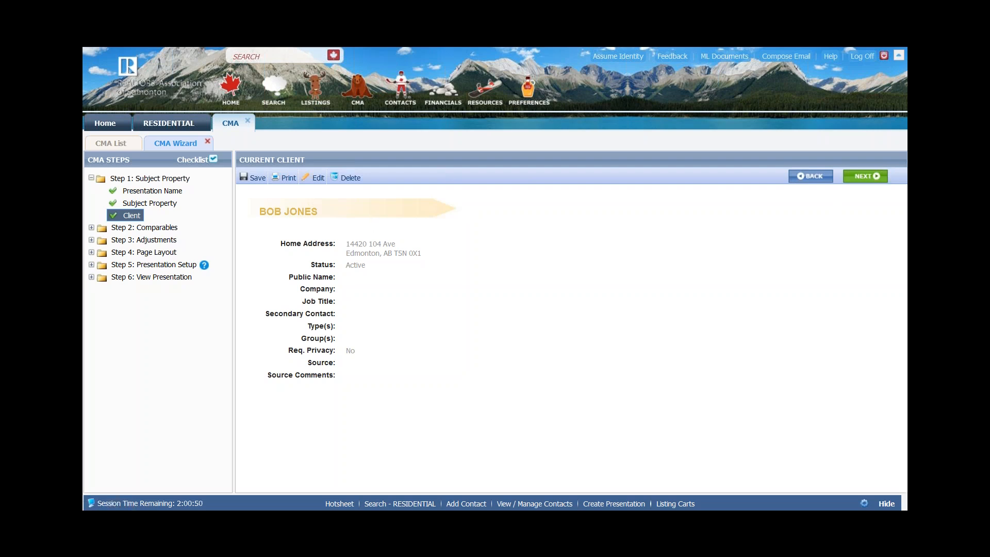
- Save the presentation, move to Comparables, and choose Add Comparable
left_click(255, 180)
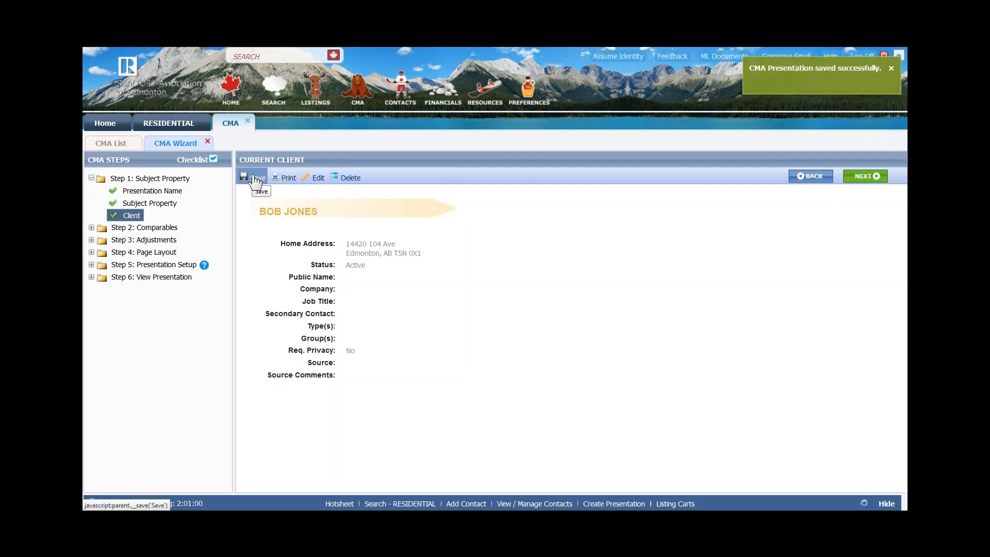
left_click(867, 177)
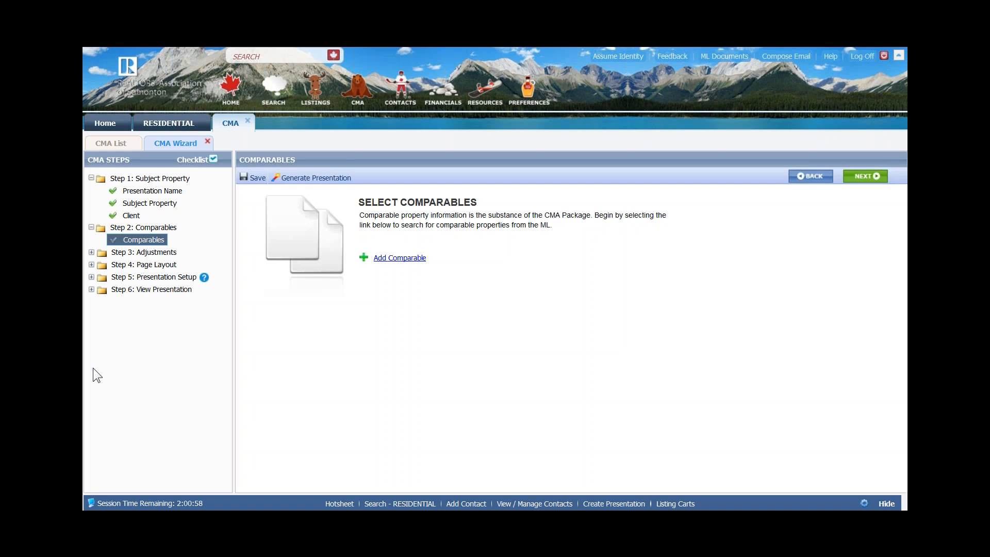
left_click(398, 259)
key("ctrl")
key("ctrl")
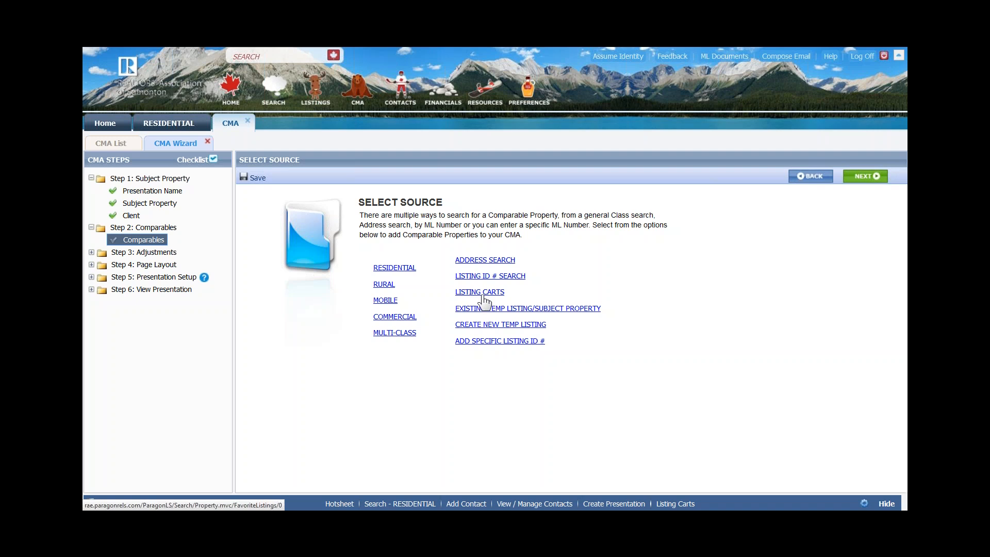
- Run the last RESIDENTIAL search criteria to list 39 comparable listings
left_click(395, 268)
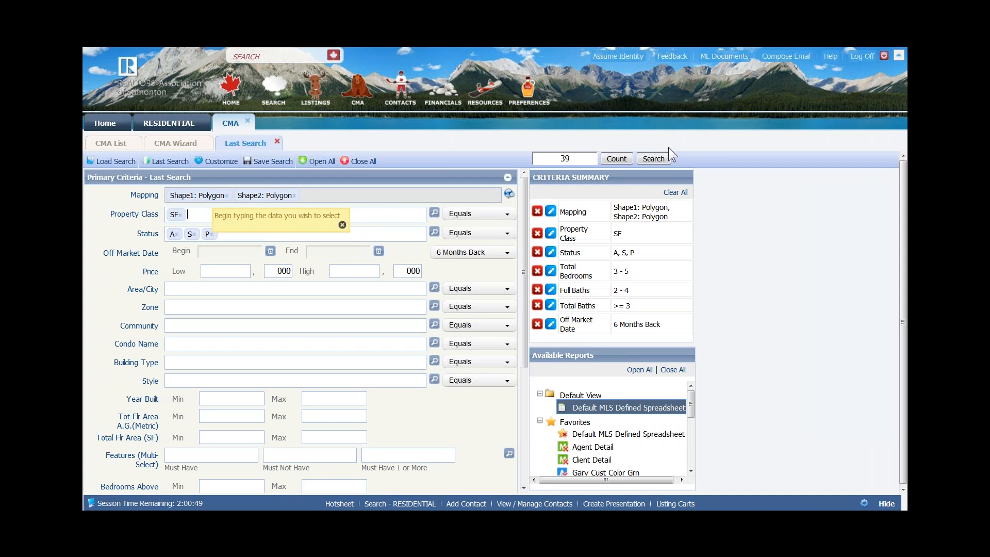
left_click(654, 160)
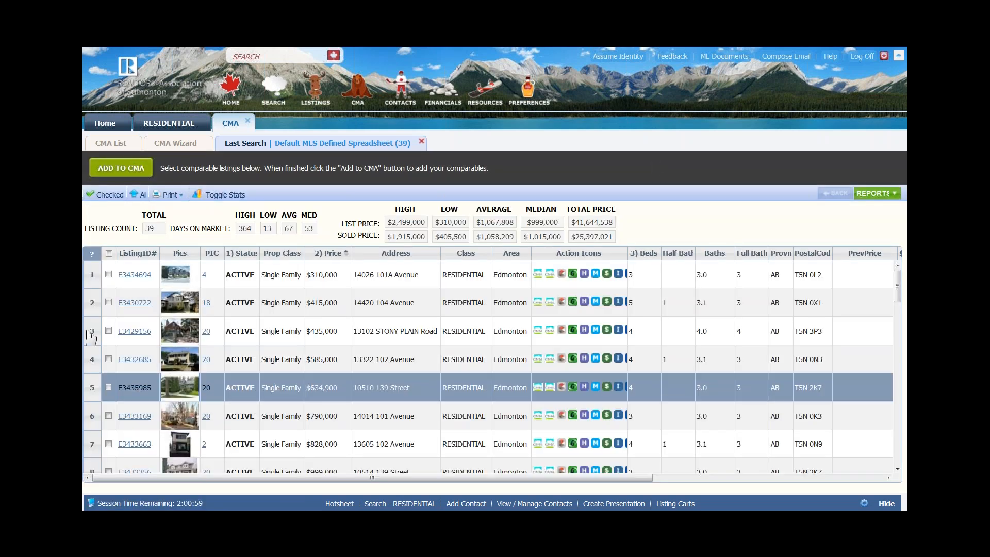
- Select all 39 results, then uncheck listing 1, listings 9–12 and the rows from 14 down
left_click(109, 253)
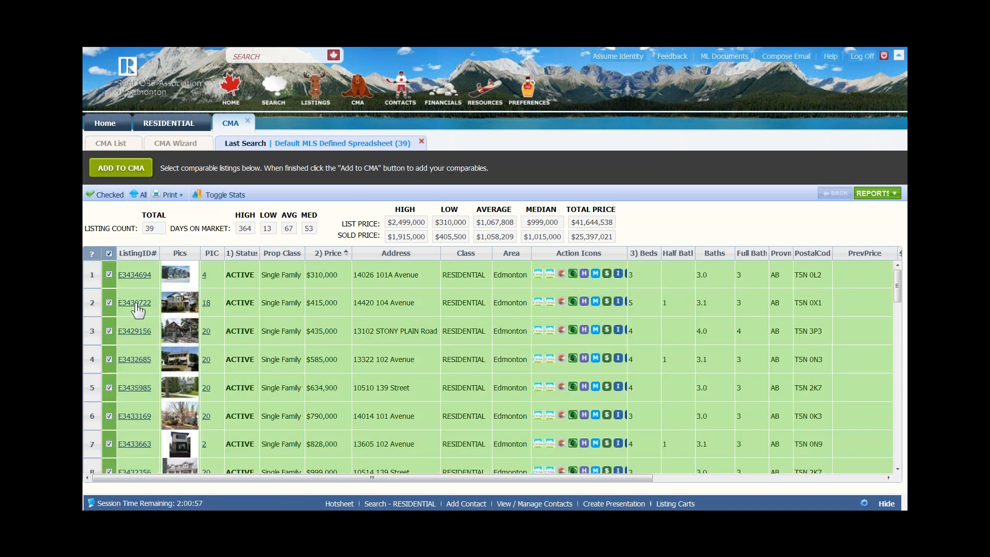
left_click(109, 274)
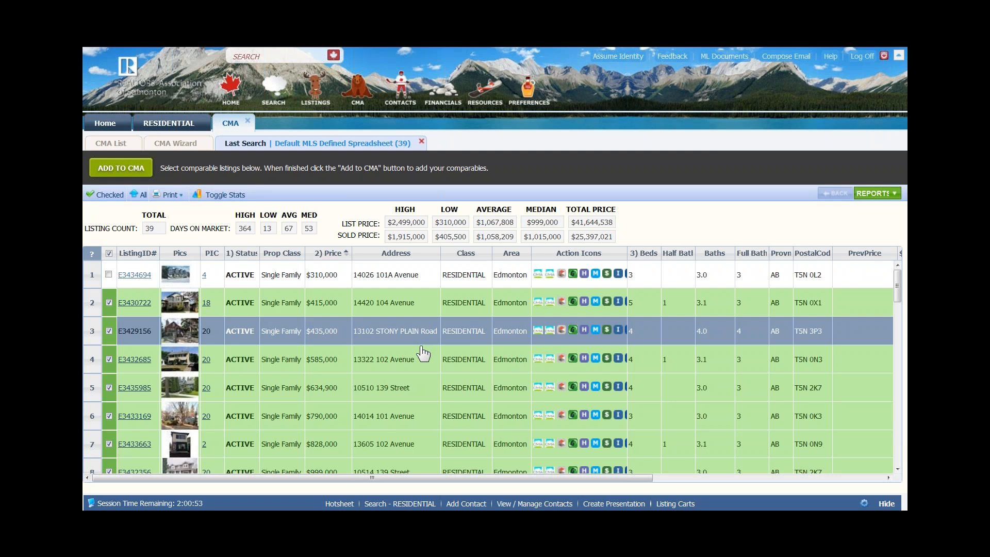
scroll(423, 353, "down", 5)
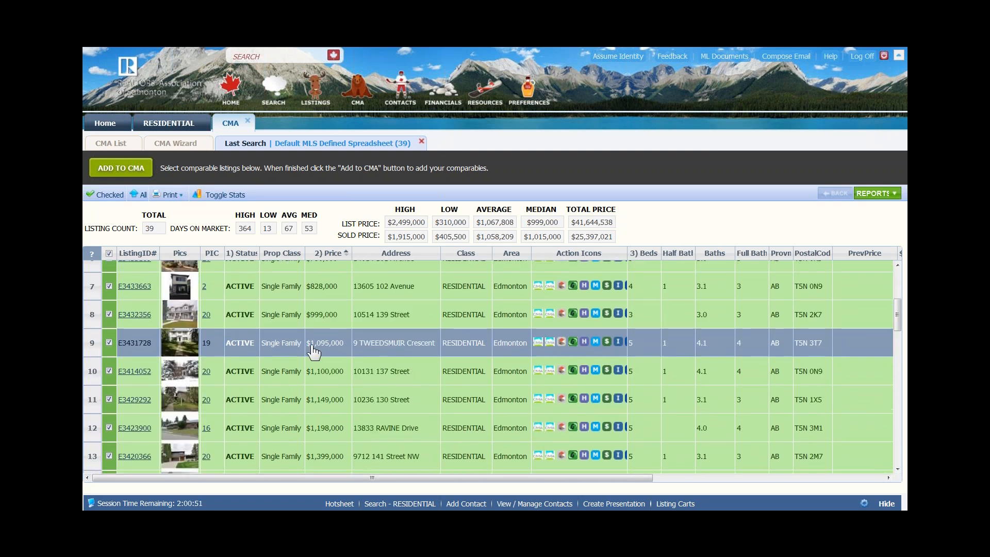
left_click_drag(320, 346, 317, 462)
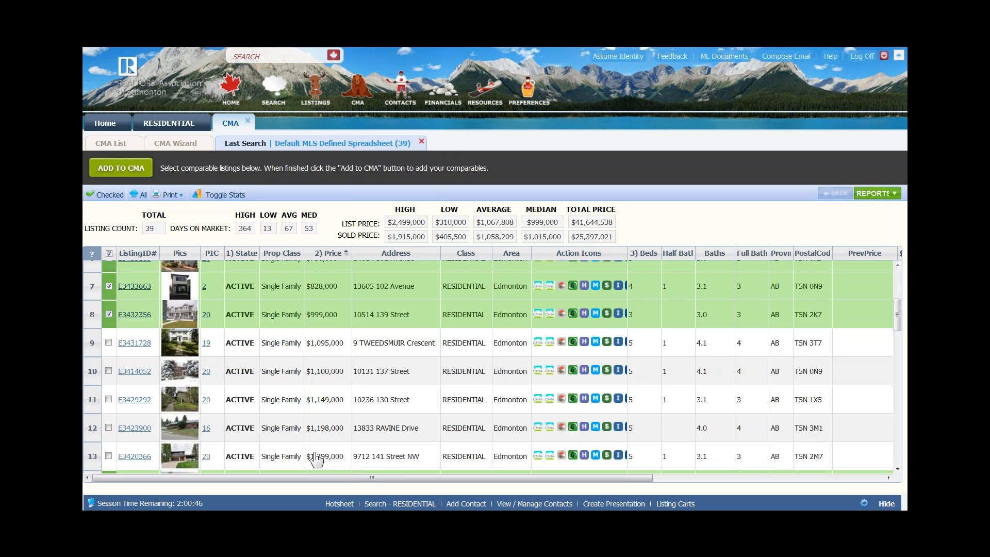
scroll(324, 441, "down", 3)
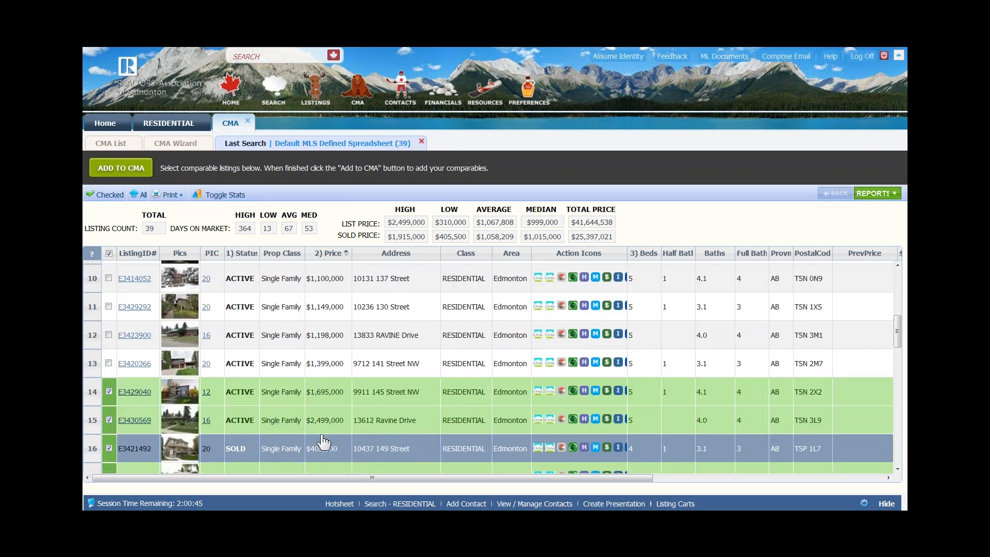
left_click_drag(331, 331, 333, 359)
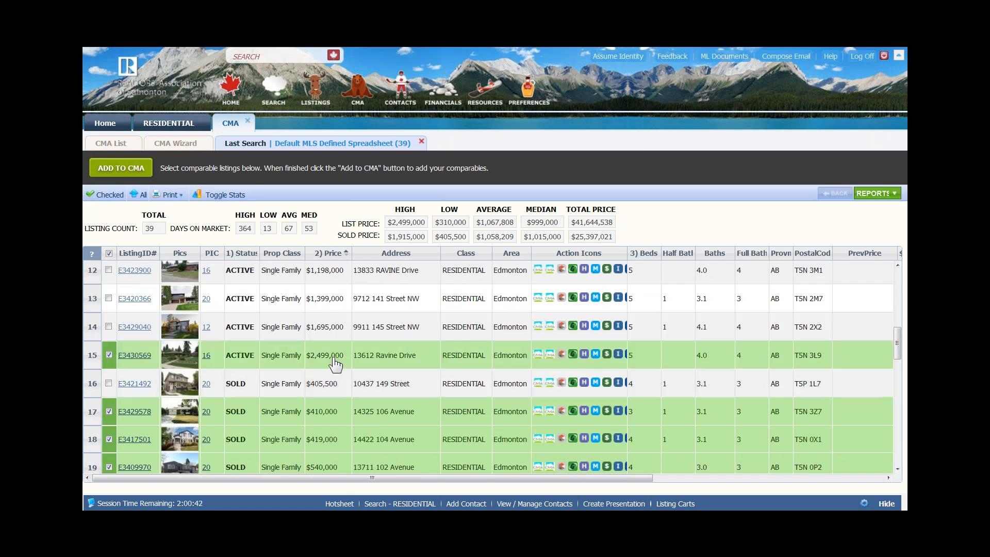
- Recheck row 16 and uncheck the $2,499,000 listing in row 15, rows 33–35 and row 39
left_click(108, 384)
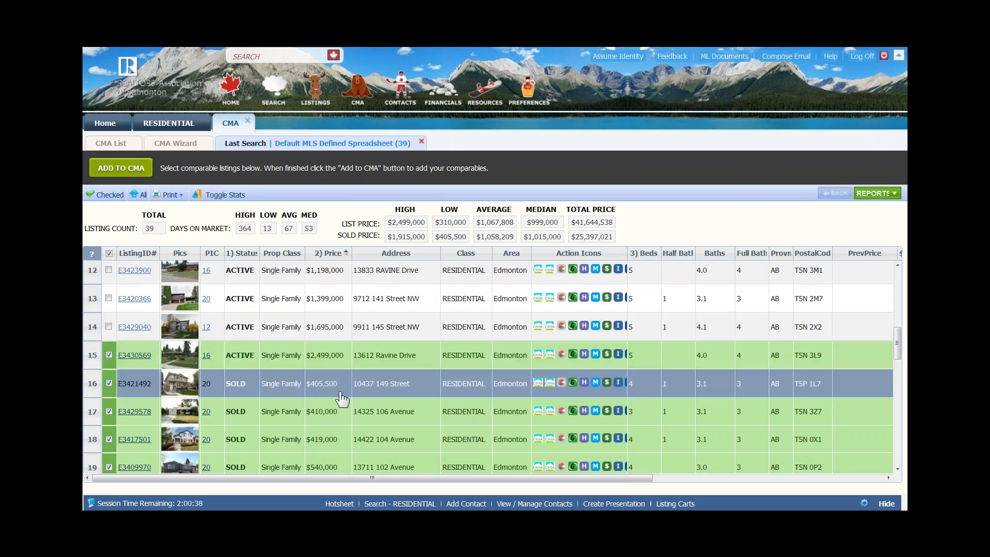
left_click(110, 355)
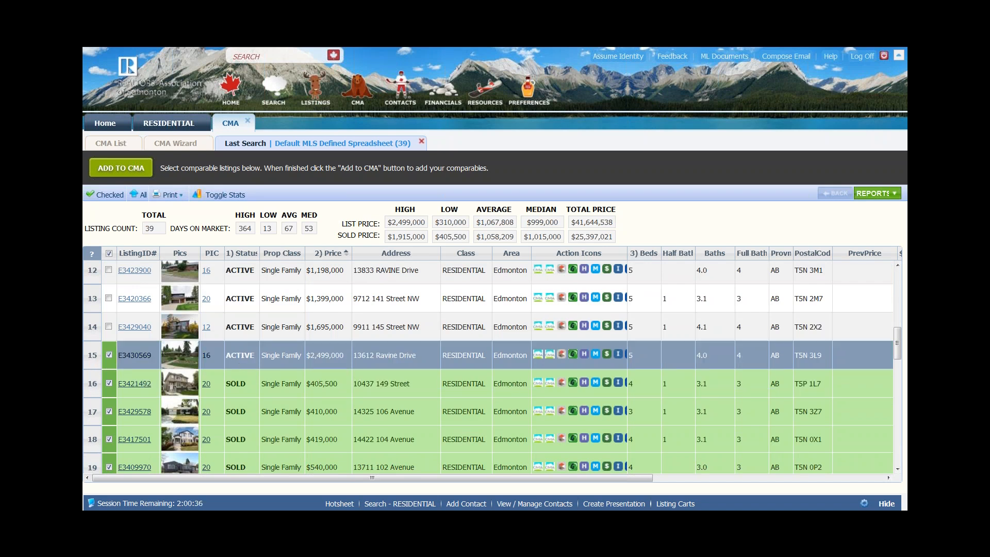
left_click(384, 392)
scroll(385, 392, "down", 5)
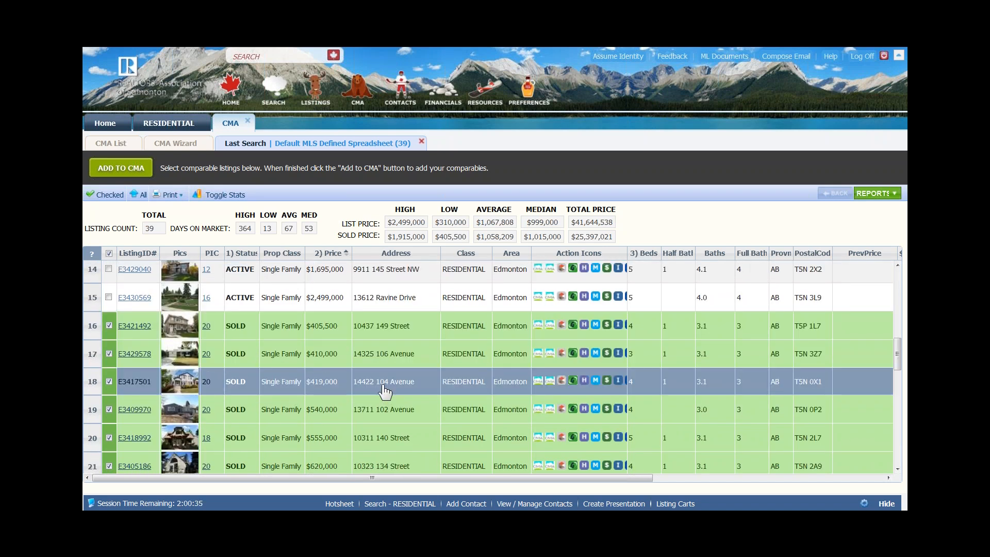
scroll(382, 395, "down", 5)
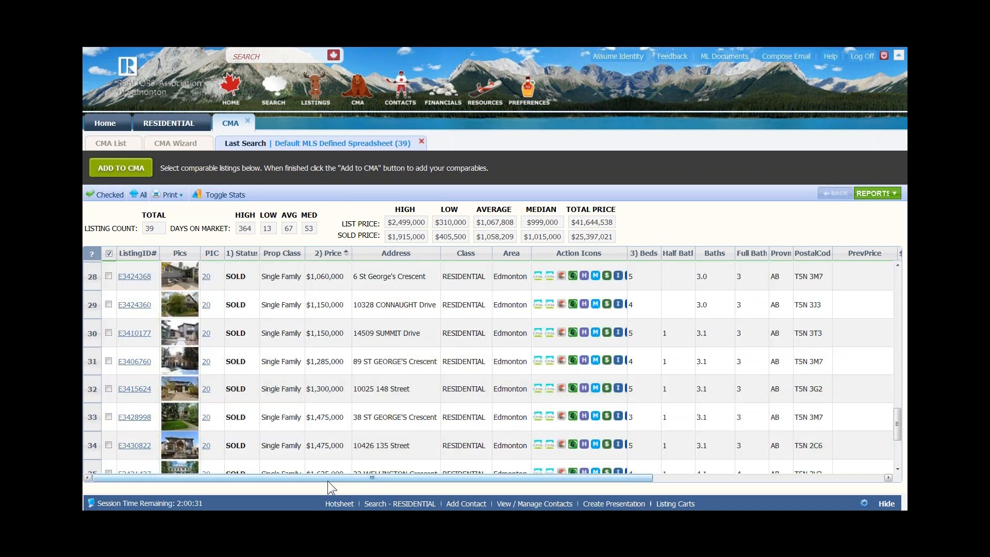
left_click(414, 415)
scroll(414, 415, "down", 3)
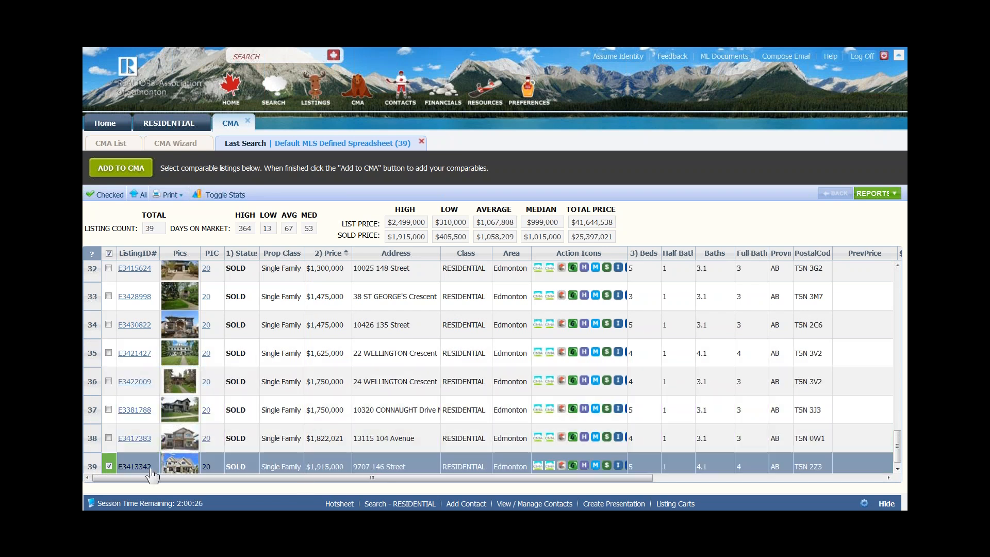
left_click(109, 466)
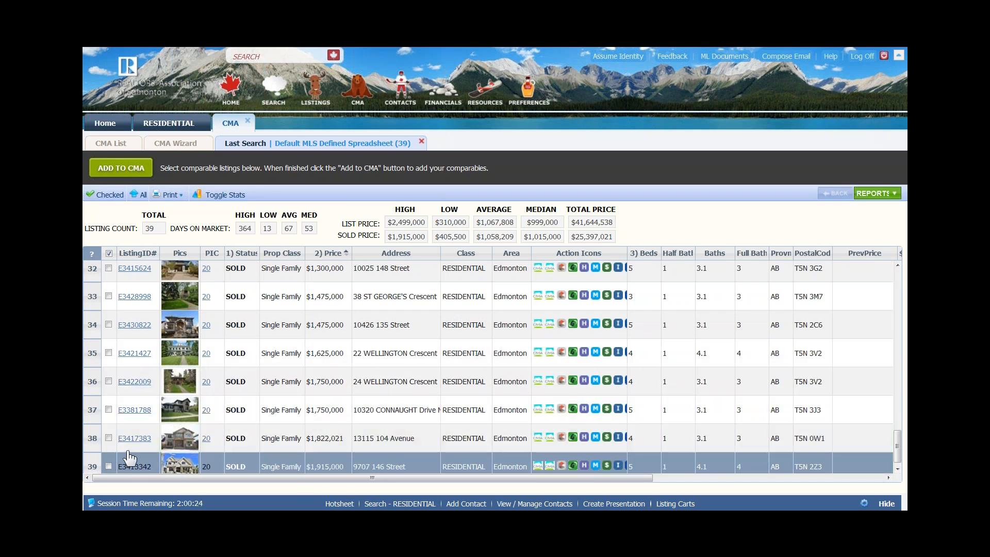
- Add only the Selected (19) listings to the CMA as comparables, then save the presentation
left_click(119, 173)
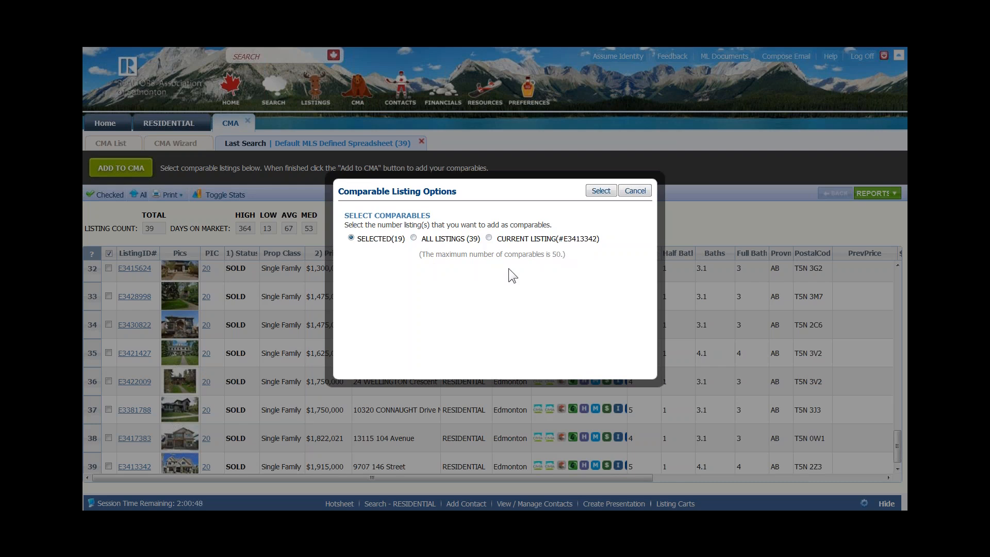
left_click(603, 192)
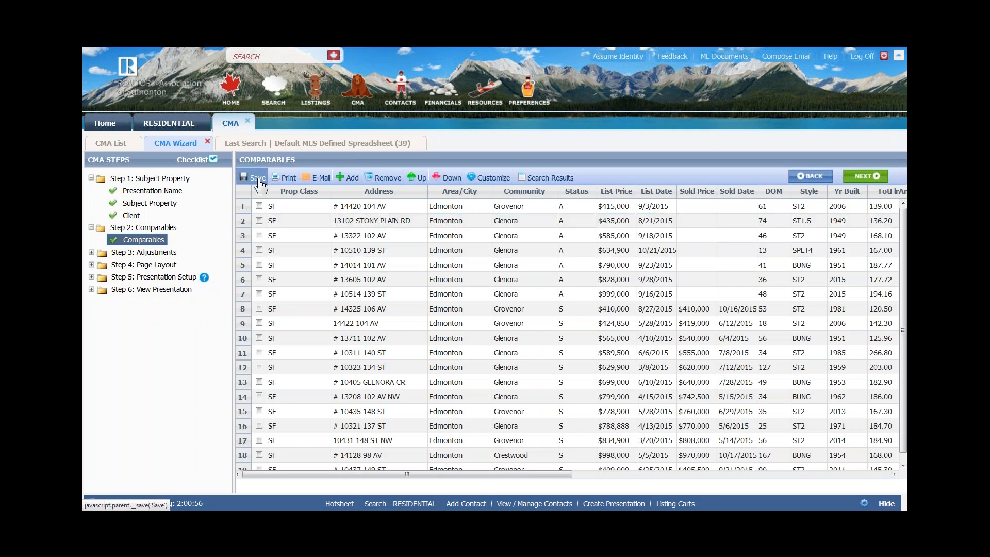
left_click(259, 180)
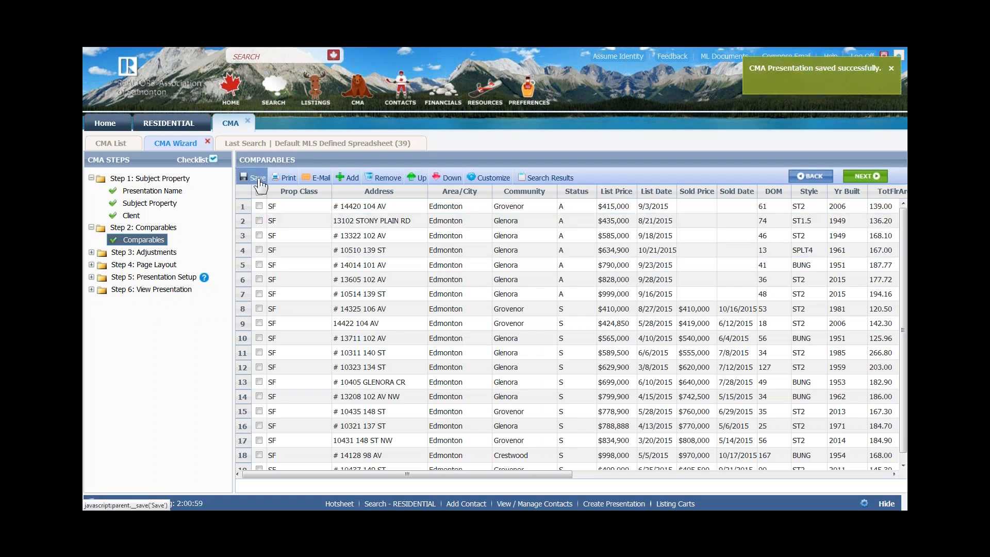
left_click(283, 285)
left_click(259, 206)
left_click(259, 220)
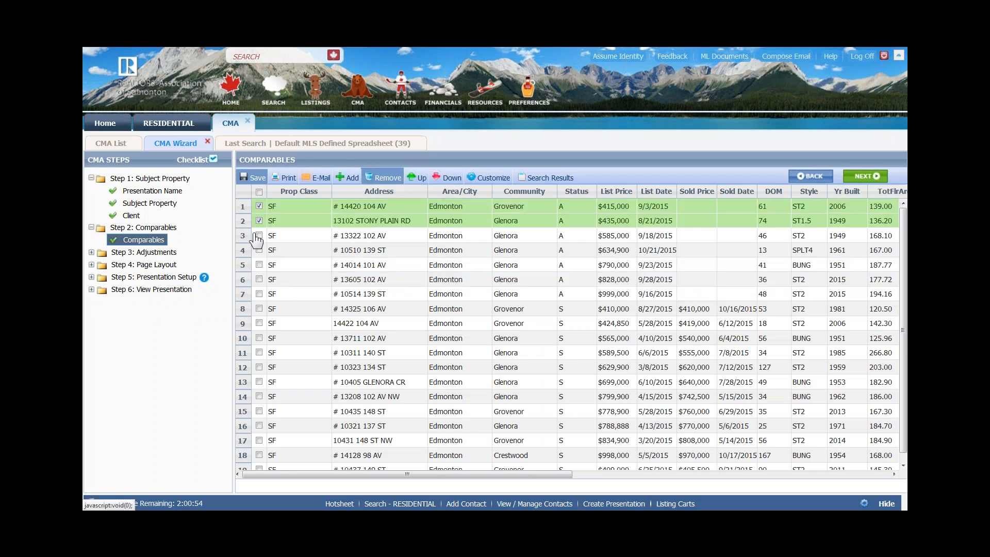
left_click(447, 177)
left_click(447, 178)
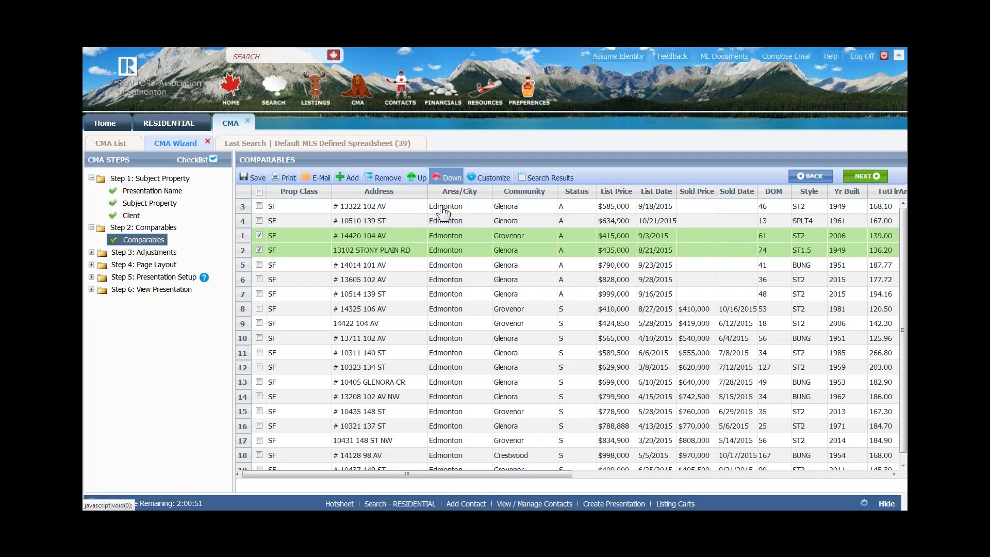
left_click(259, 235)
left_click(259, 250)
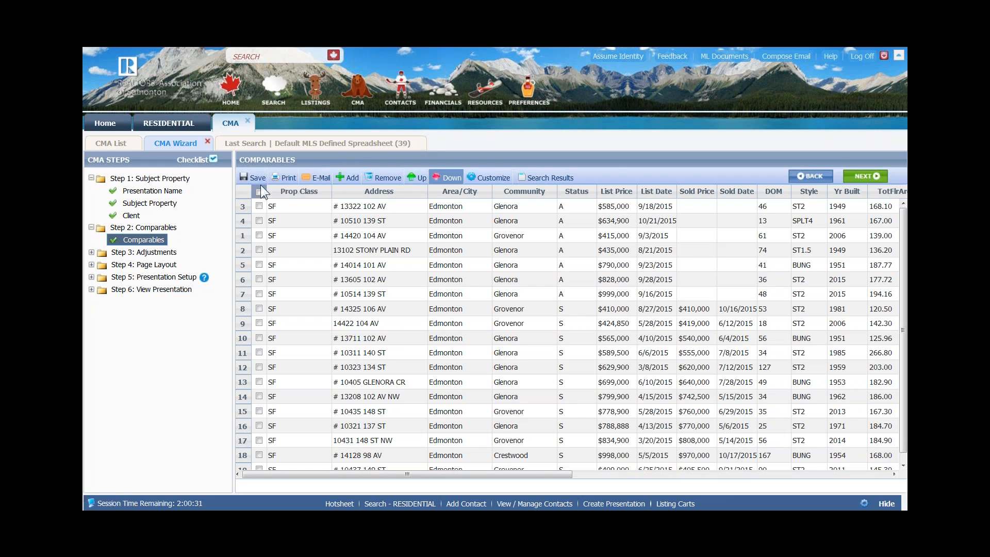
left_click(867, 176)
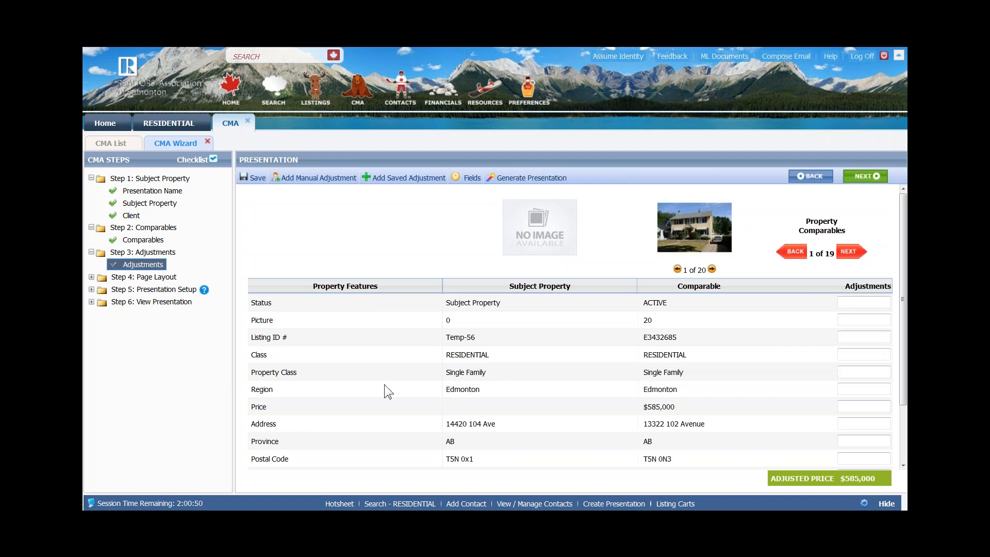
- Give comparable 1 a -25000 Full Baths and 20000 Half Baths adjustment, then show comparable 2
scroll(393, 380, "down", 2)
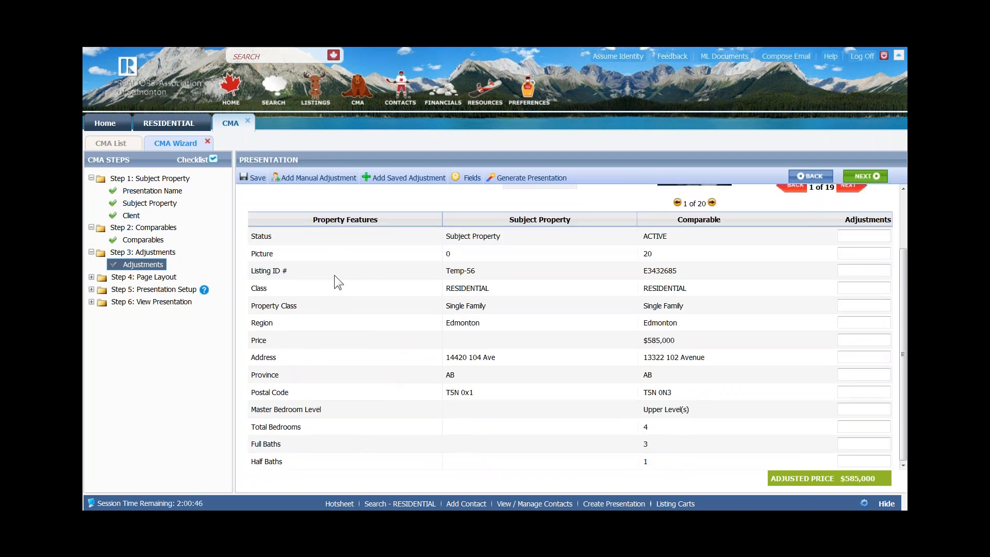
scroll(334, 274, "up", 2)
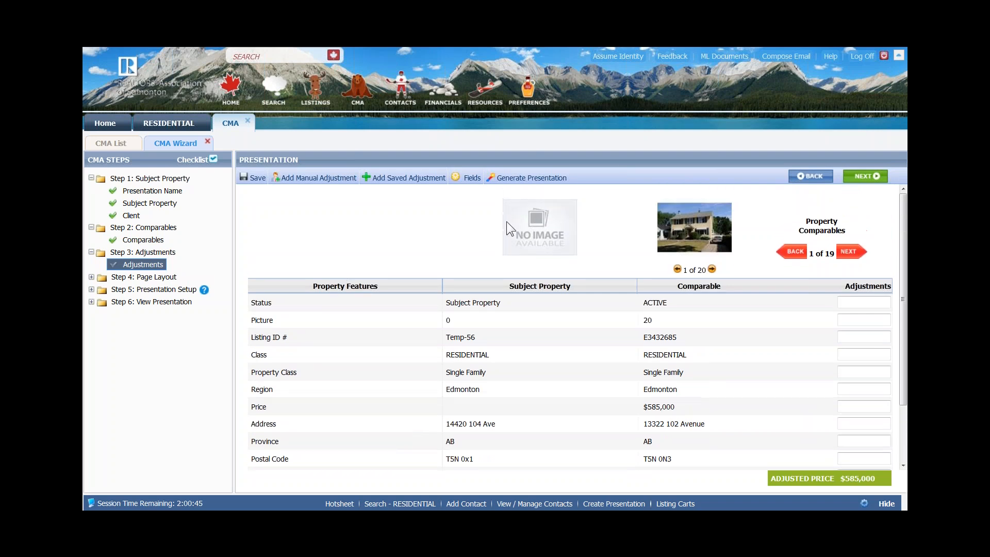
left_click(463, 181)
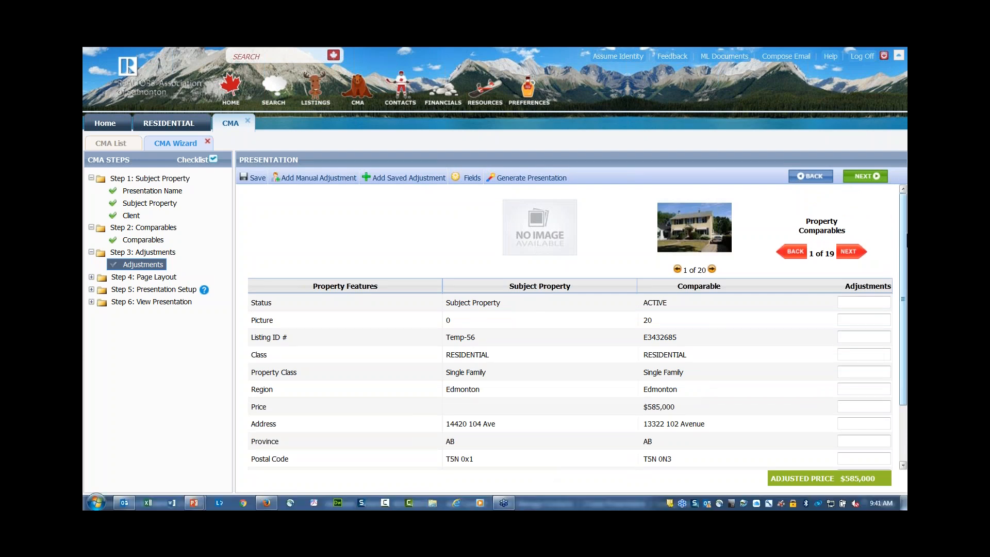
scroll(897, 283, "down", 3)
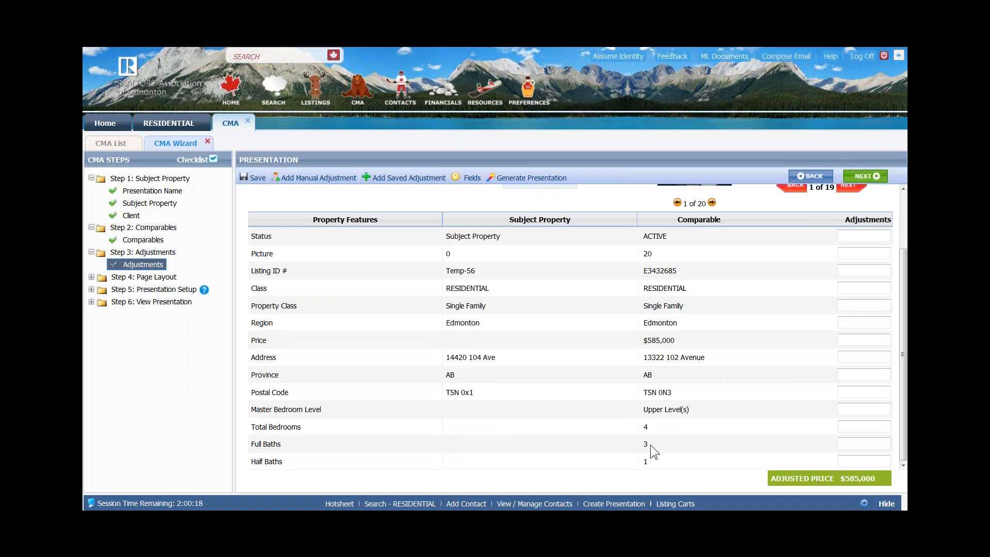
left_click(844, 447)
type("-25000")
left_click(848, 457)
type("20000")
key("Tab")
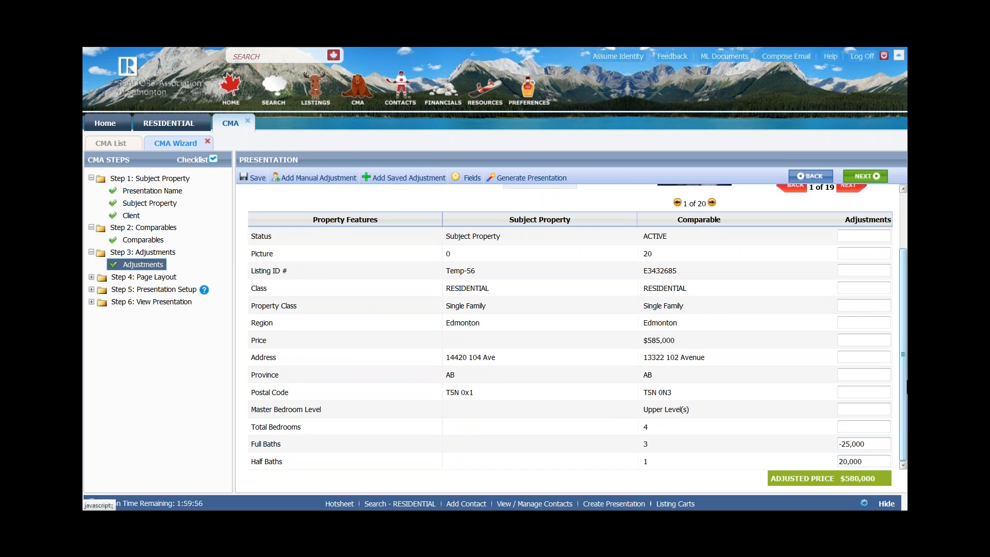
scroll(877, 320, "up", 2)
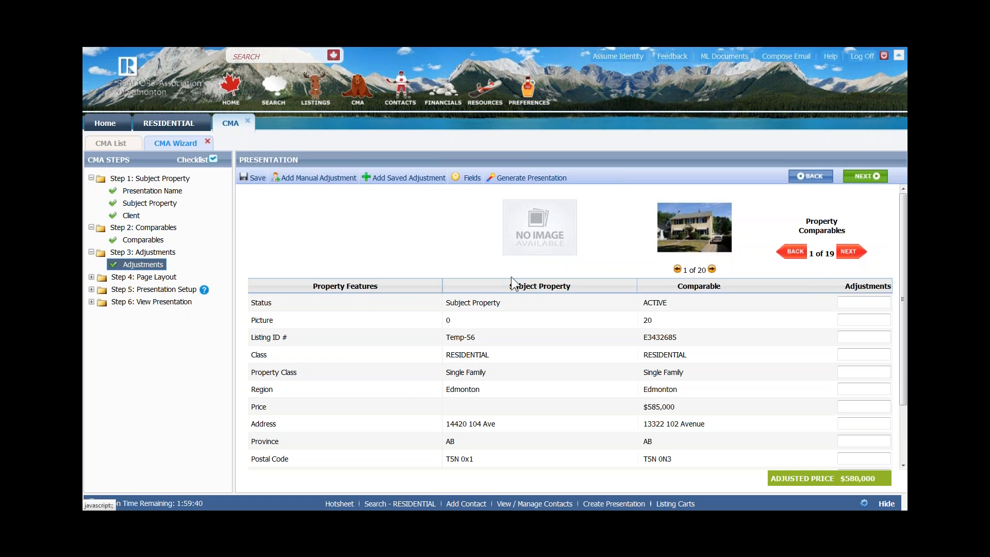
left_click(847, 252)
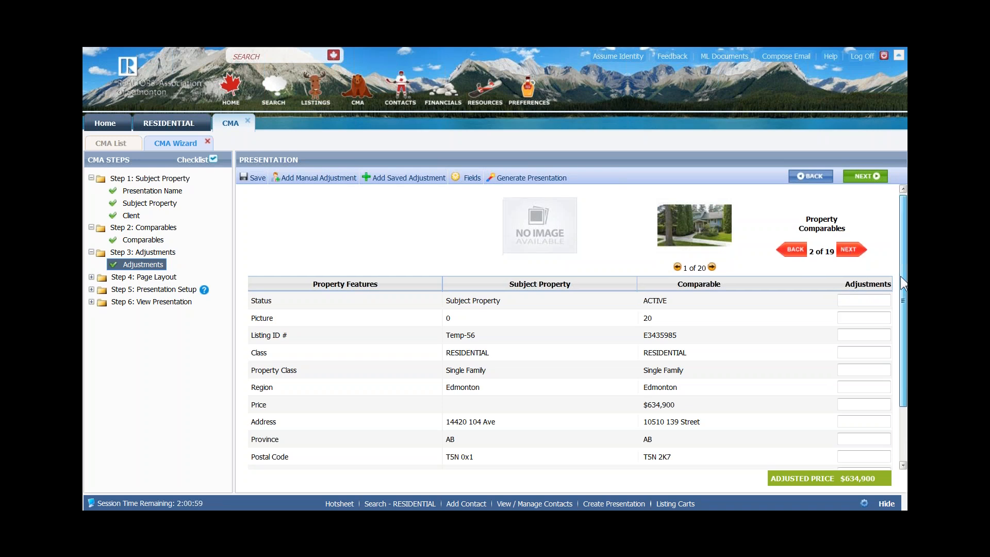
- Add a manual 'Workshop' adjustment row worth 30000 to comparable 2
scroll(888, 375, "down", 3)
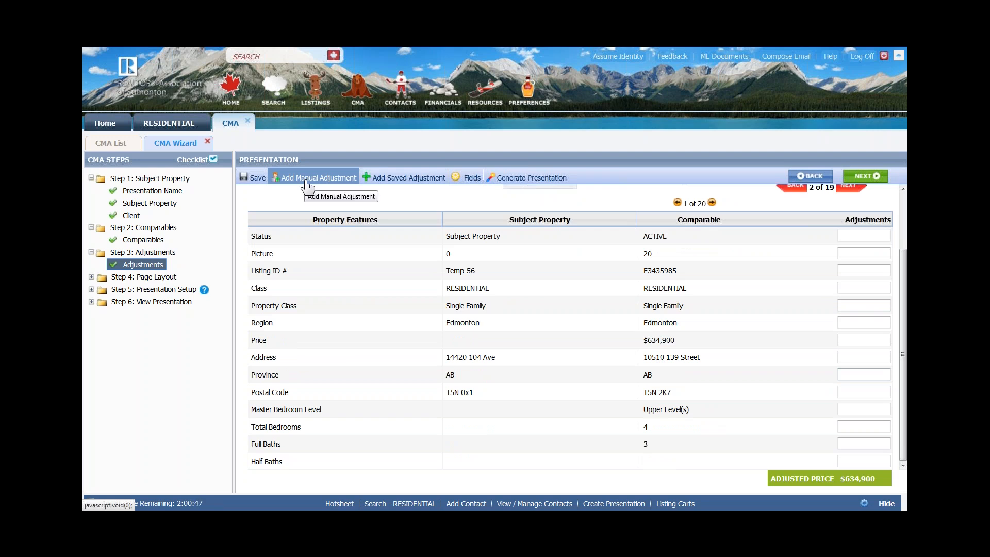
left_click(617, 249)
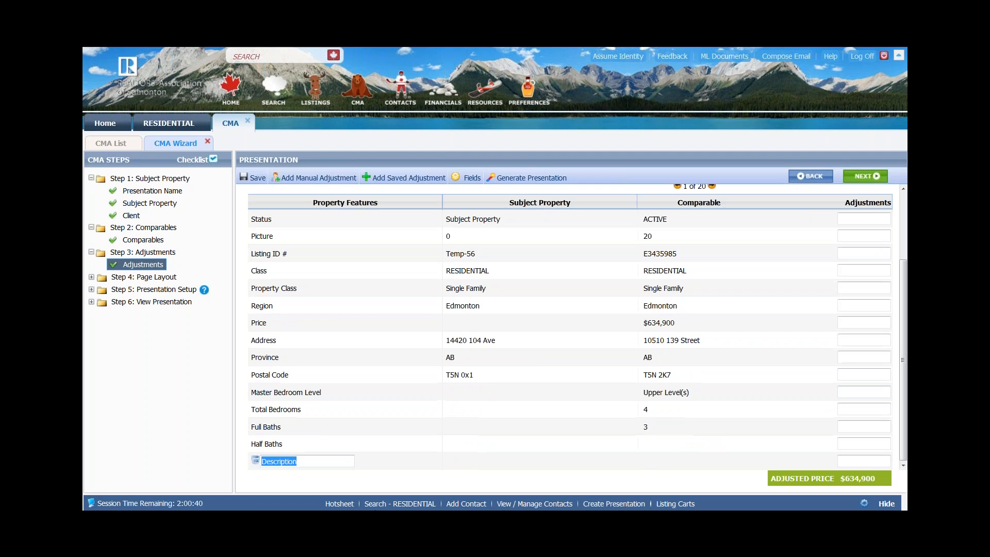
type("Workshop")
left_click(868, 462)
type("30000")
left_click_drag(907, 305, 849, 264)
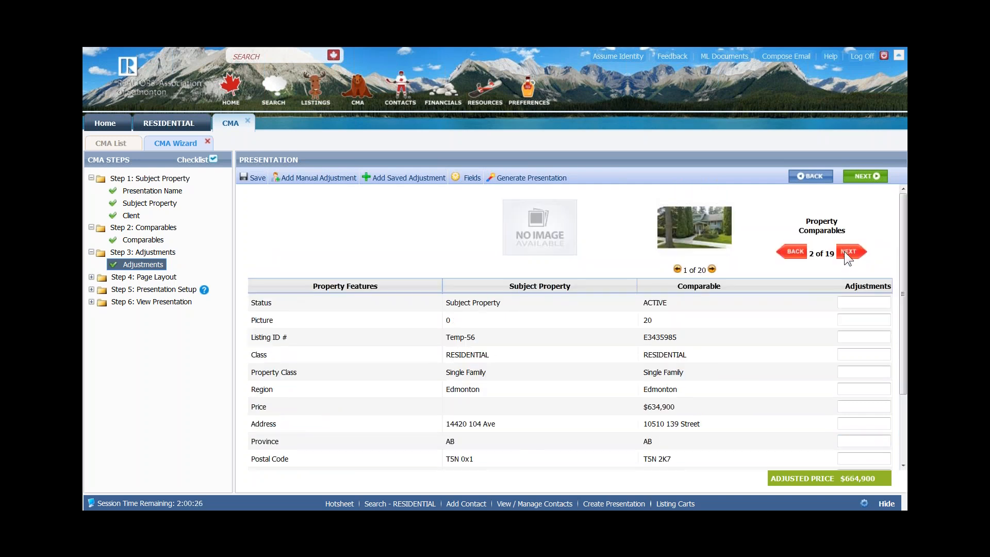
- Move on to comparable 3 and bring up the saved adjustments list
left_click(845, 252)
left_click_drag(904, 227, 900, 298)
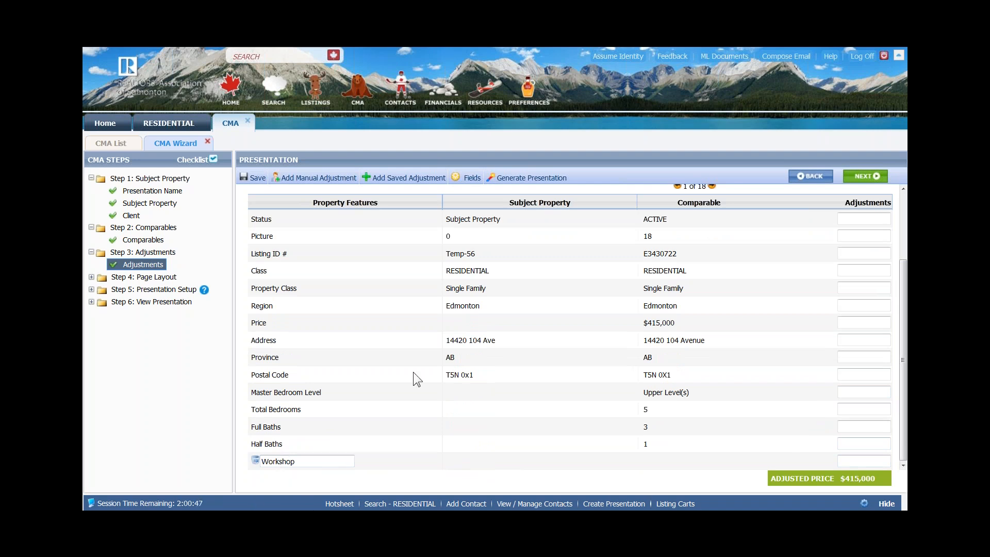
left_click(398, 183)
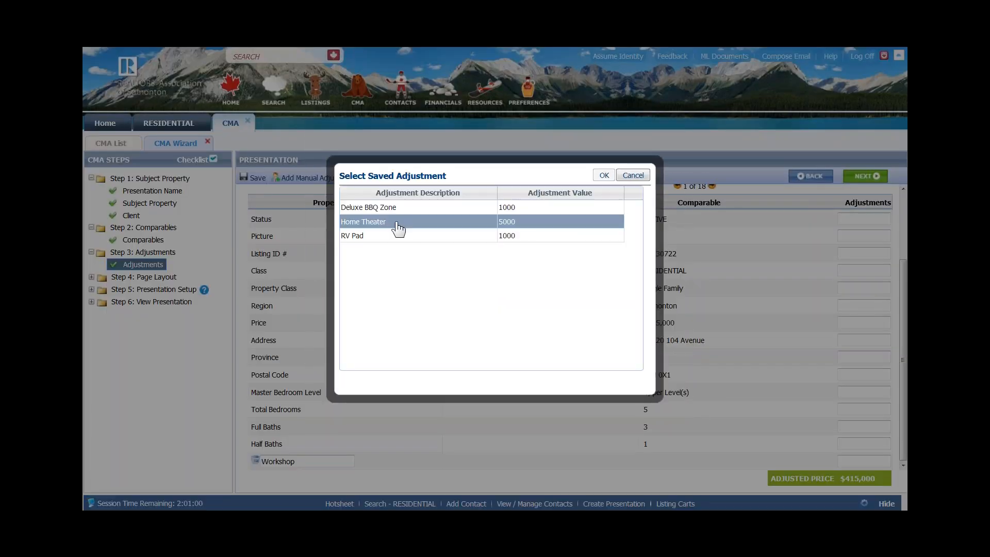
- Add the saved Home Theater adjustment to comparable 3, save, and continue to Page Layout
left_click(367, 236)
left_click(363, 221)
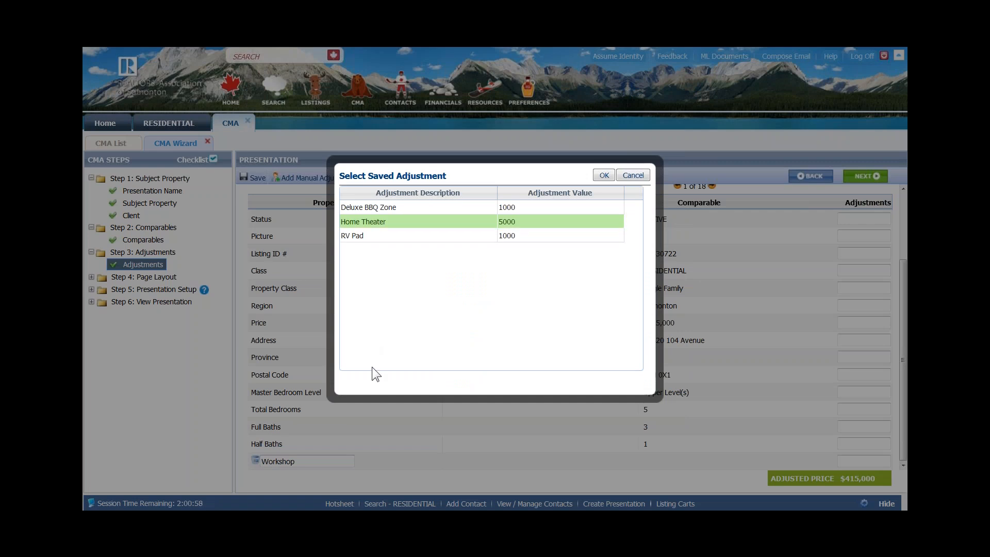
left_click(604, 176)
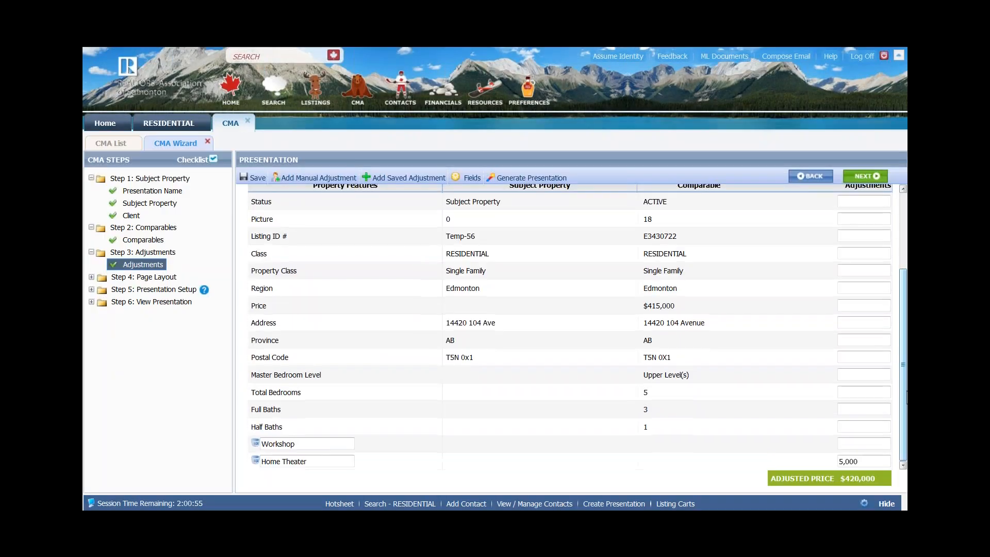
left_click_drag(904, 381, 905, 247)
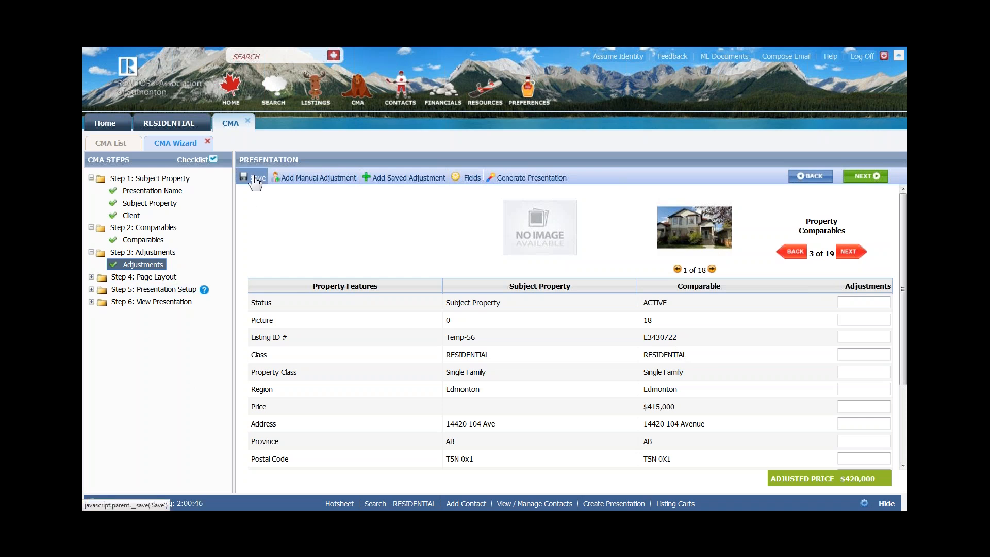
left_click(256, 181)
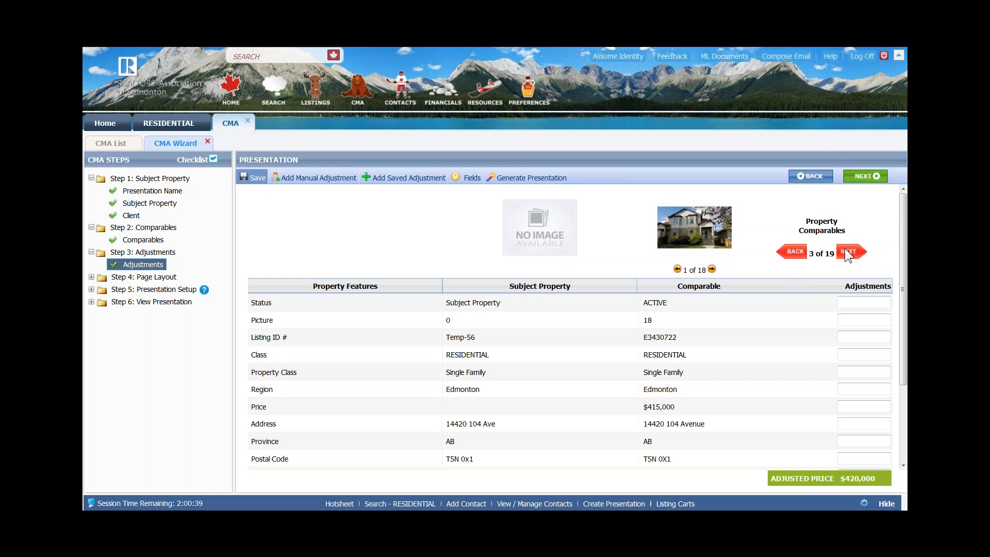
left_click(861, 178)
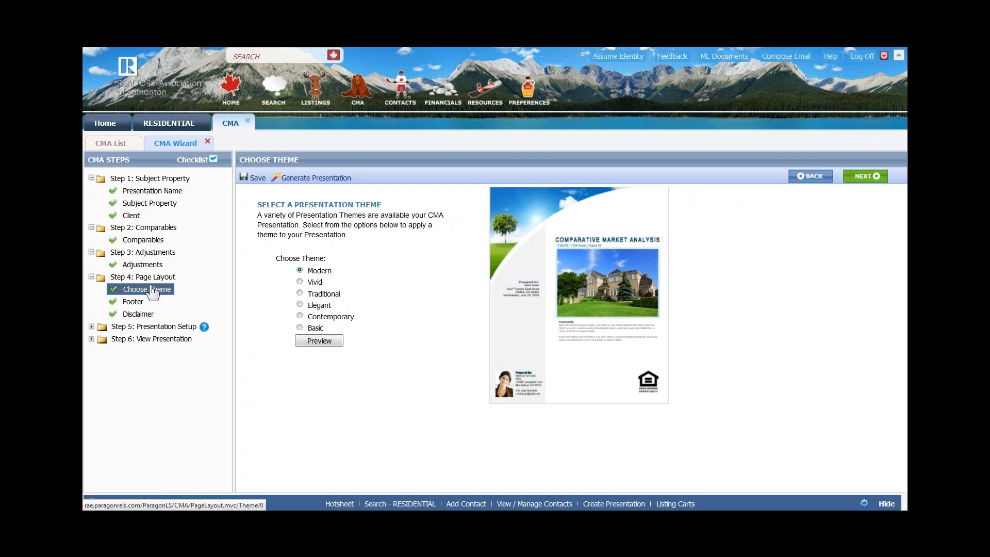
- Preview the Vivid, Elegant, Contemporary and Basic themes, settle on Vivid, and continue to Footer
left_click(300, 282)
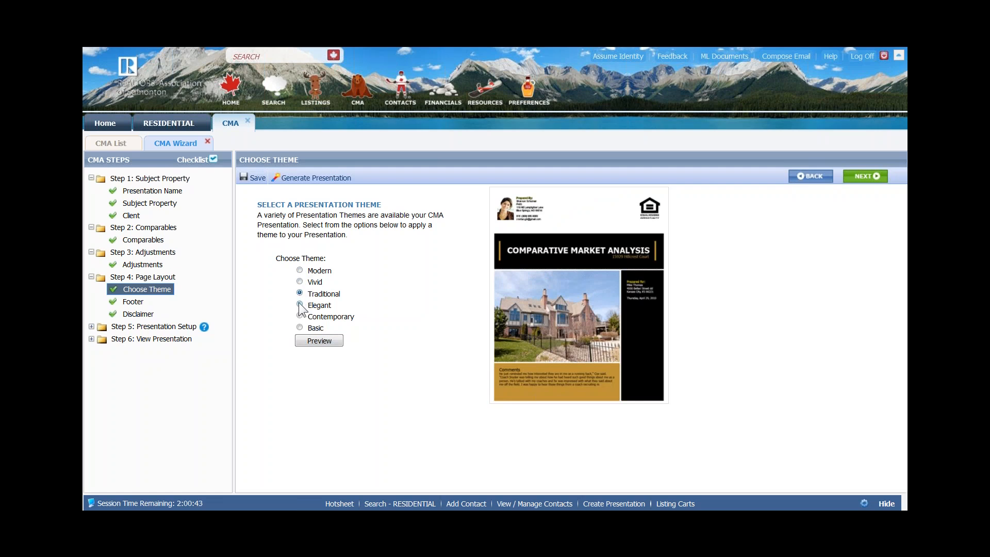
left_click(299, 305)
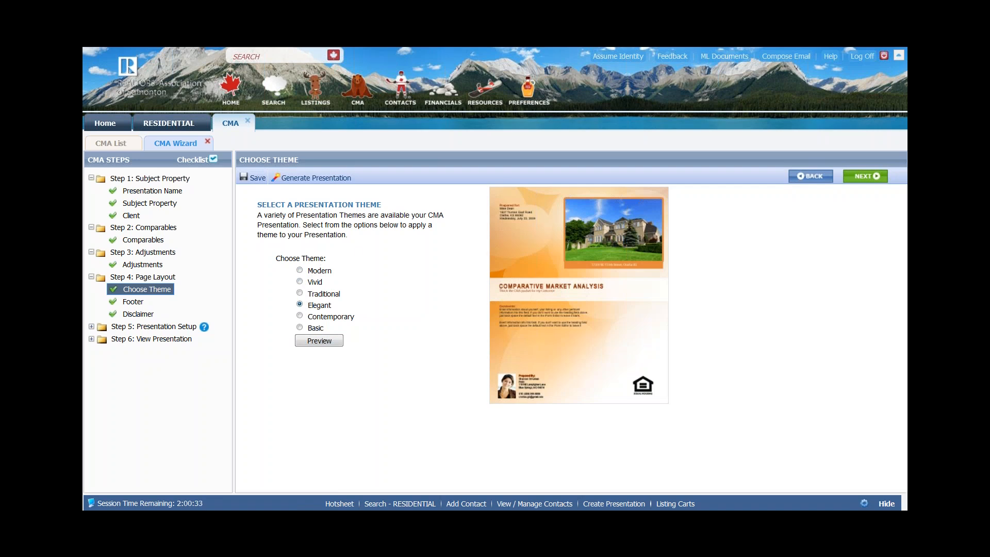
left_click(300, 281)
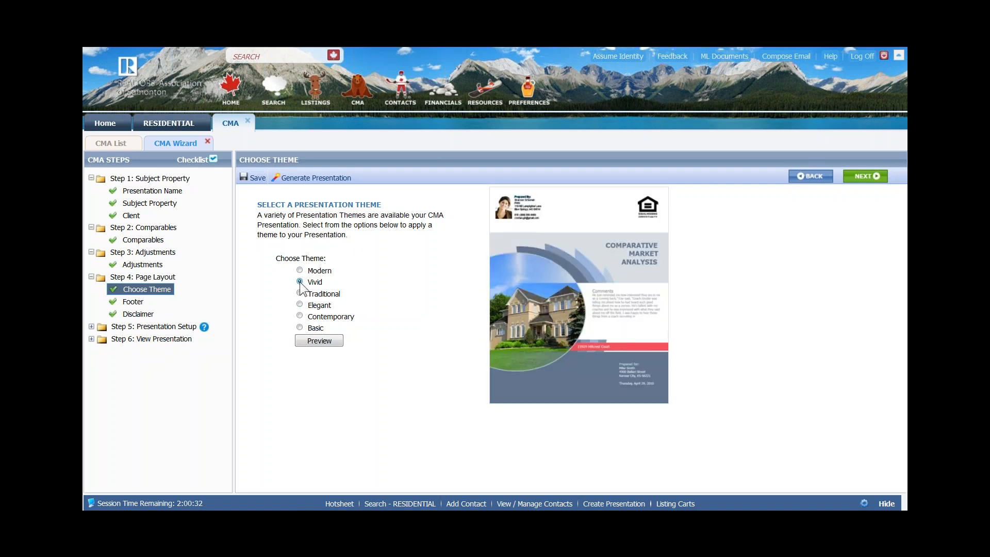
left_click(300, 316)
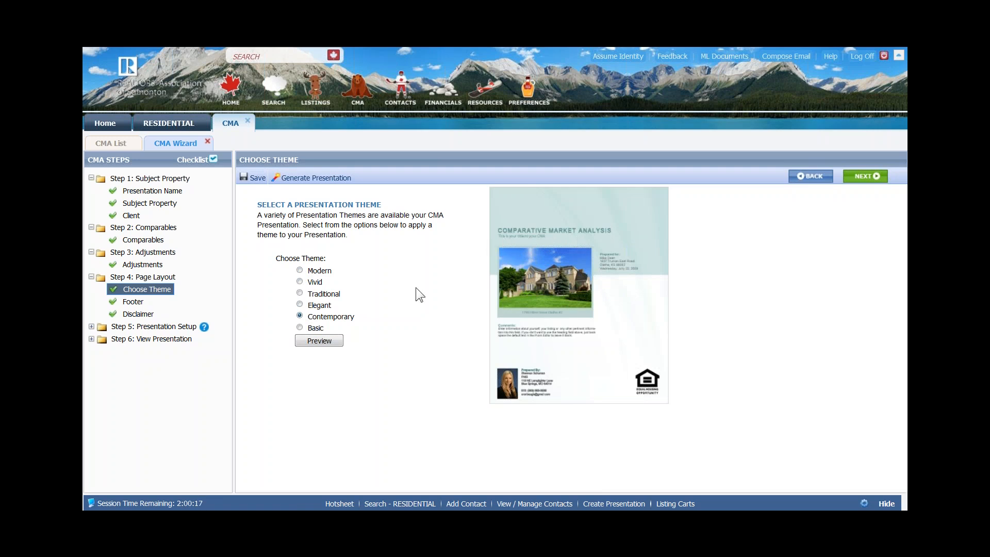
left_click(300, 327)
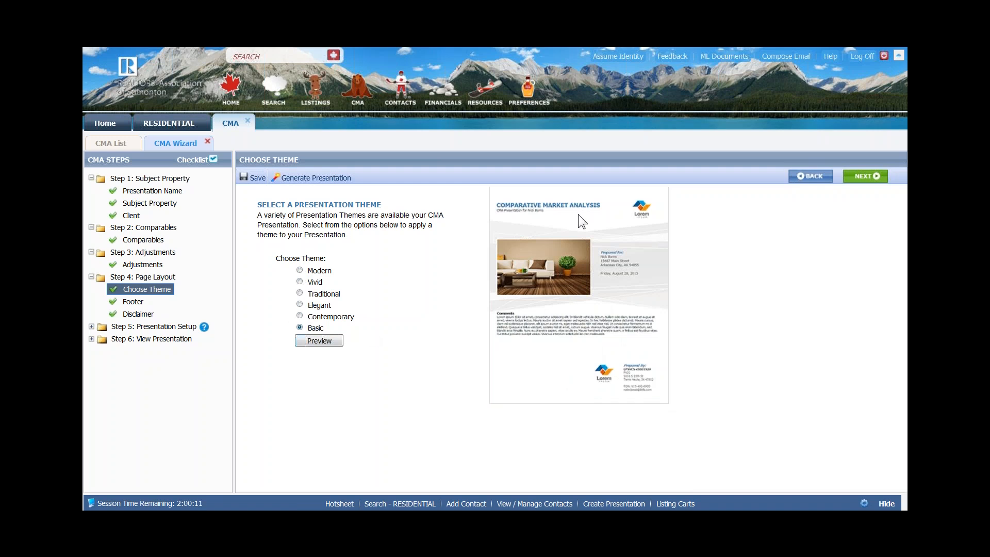
key("ctrl")
left_click(300, 282)
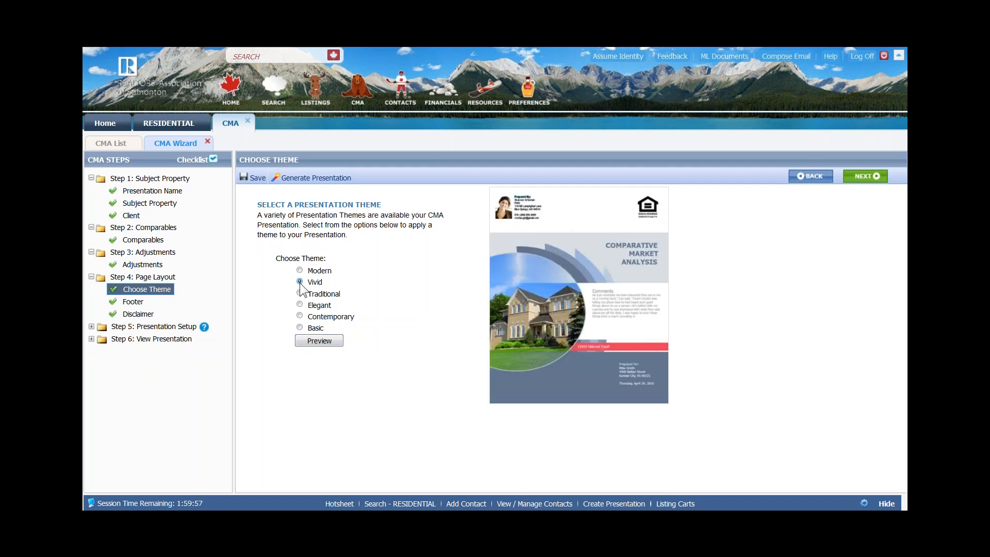
left_click(872, 180)
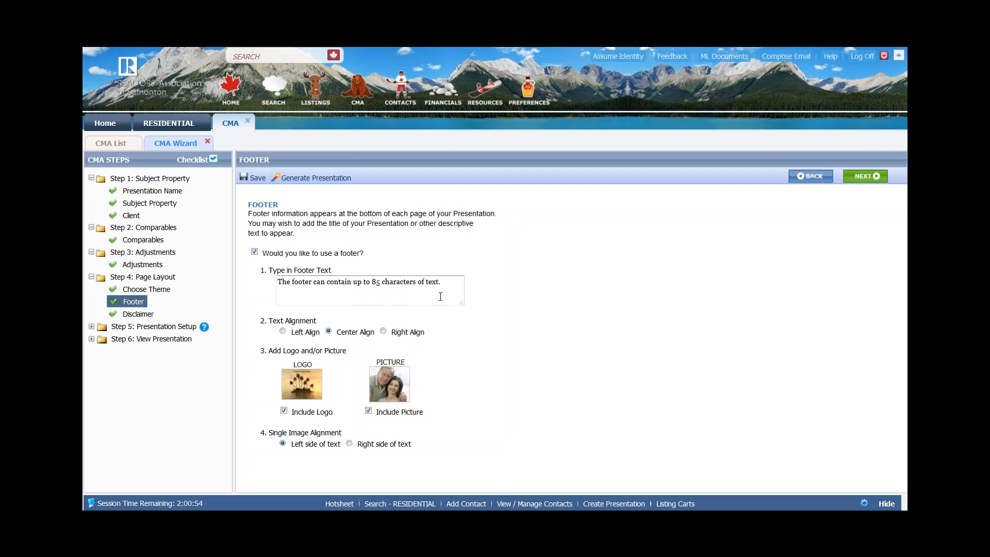
left_click_drag(443, 283, 278, 279)
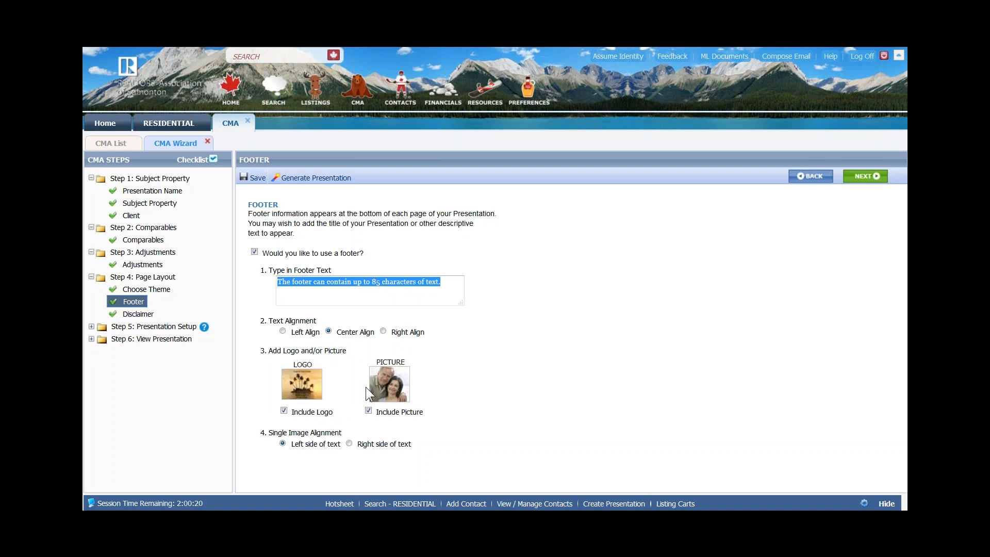
- Use Businessman.jpg from My Images as the footer picture and continue to the Disclaimer page
left_click(391, 393)
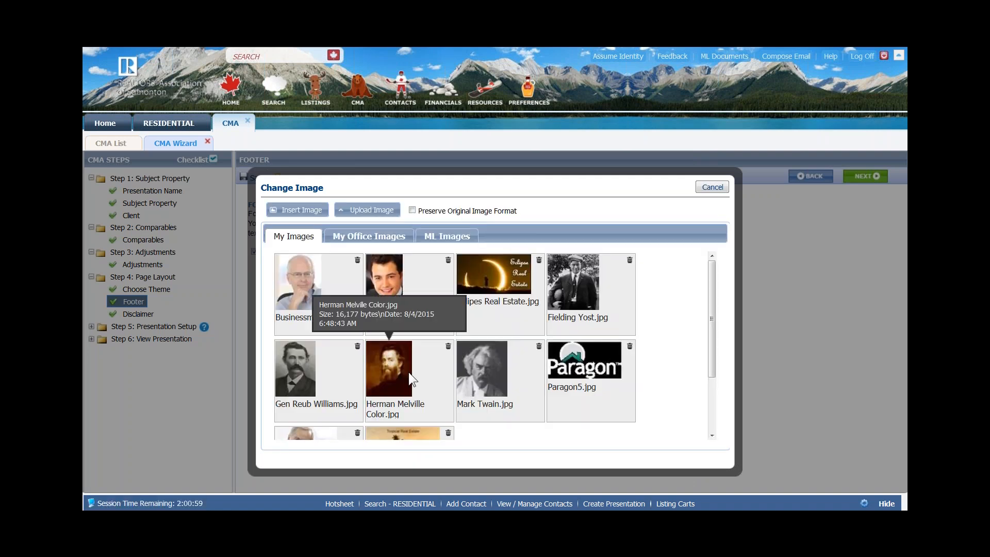
scroll(335, 409, "down", 1)
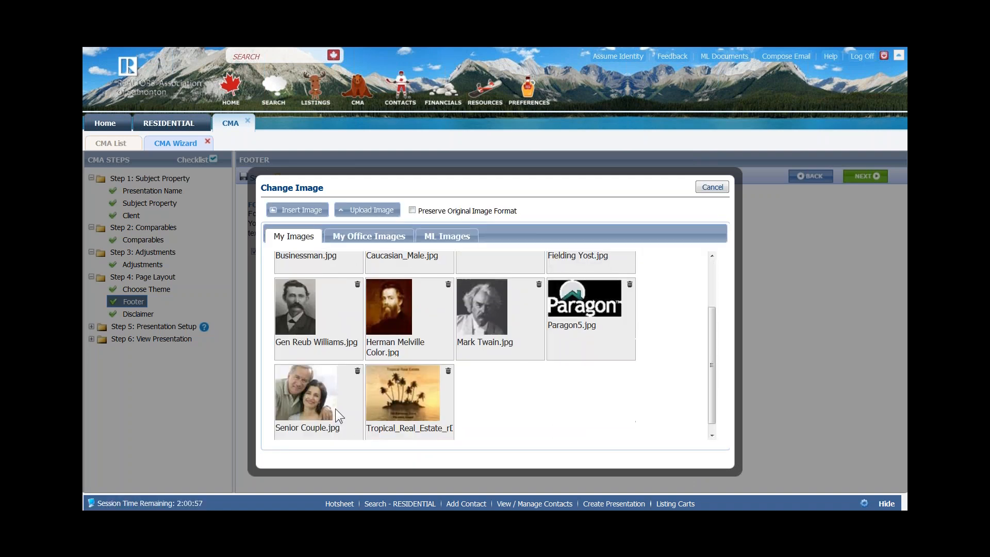
scroll(336, 408, "up", 1)
left_click(340, 289)
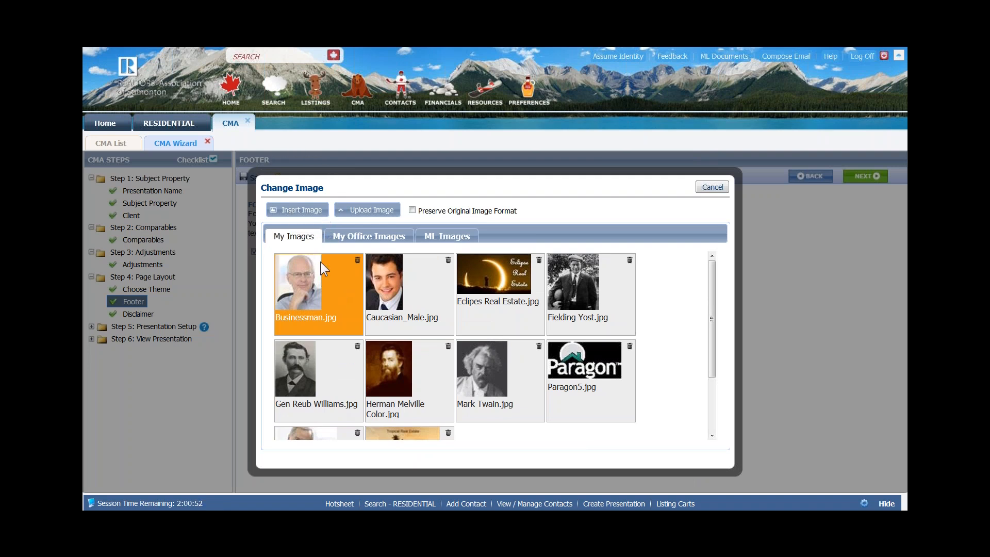
left_click(290, 212)
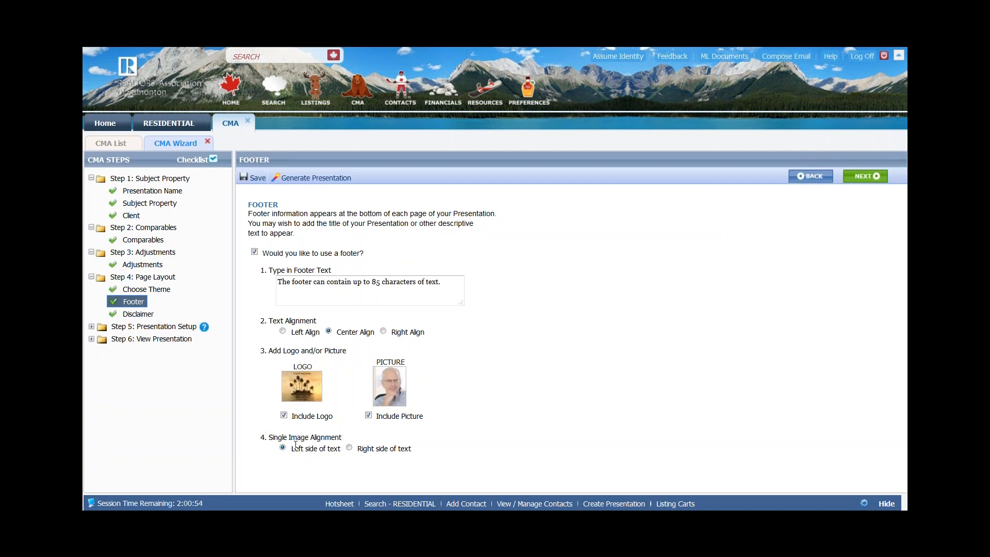
left_click(374, 280)
left_click(876, 177)
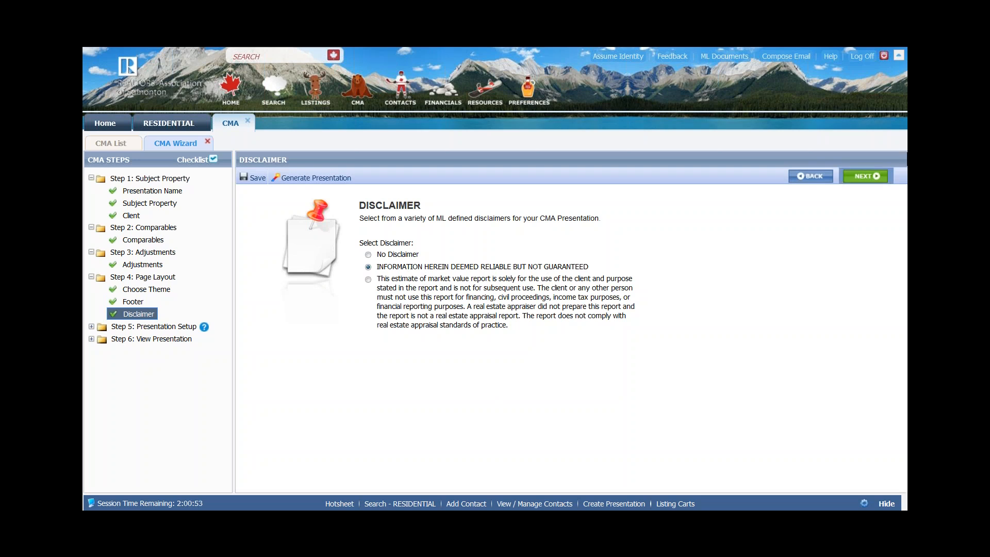
- Keep the 'Information herein deemed reliable but not guaranteed' disclaimer and continue to the Cover Page
left_click(862, 177)
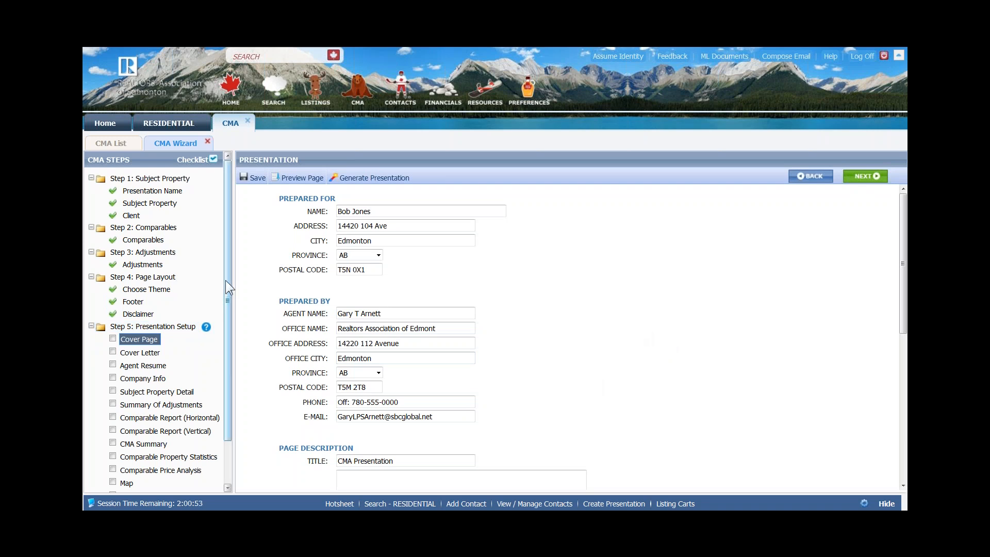
- Include Cover Page, Cover Letter, Agent Resume, Company Info, Subject Property Detail, Summary Of Adjustments and Comparable Report (Horizontal)
scroll(224, 301, "down", 3)
left_click(112, 291)
left_click(112, 305)
left_click(112, 318)
left_click(112, 330)
left_click(112, 344)
left_click(113, 357)
left_click(113, 370)
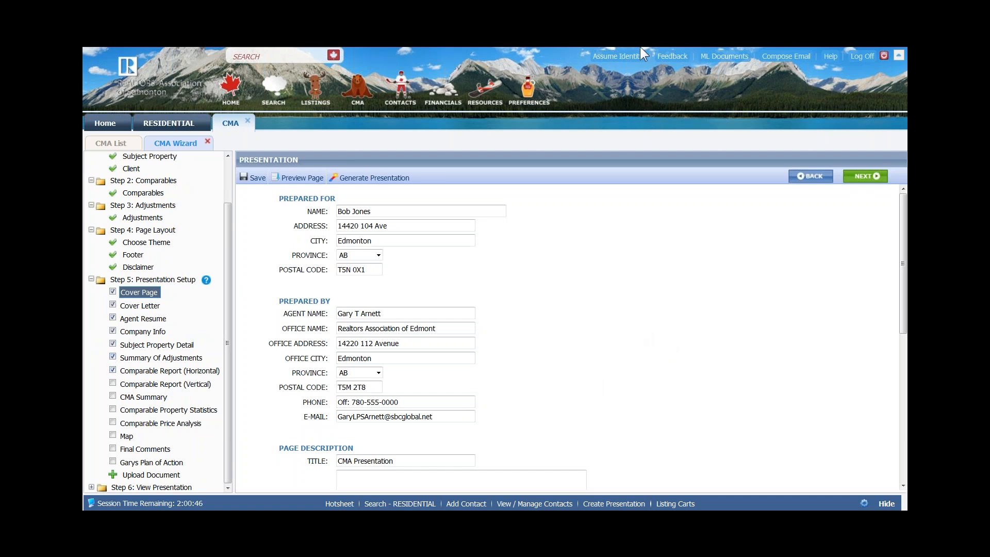
- Open the CMA Preferences in a separate tab, then return to the wizard's Step 5 Cover Page
mouse_move(526, 102)
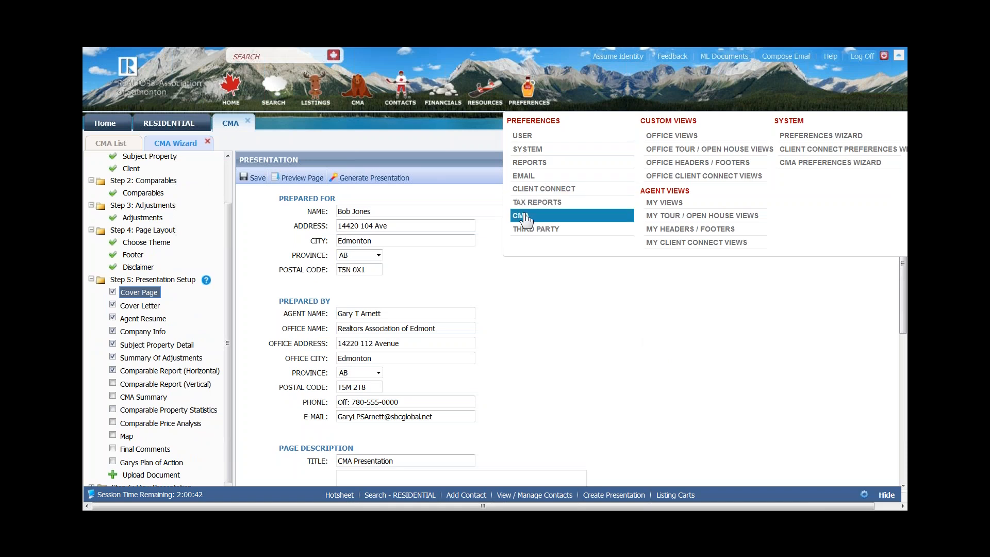
left_click(522, 216)
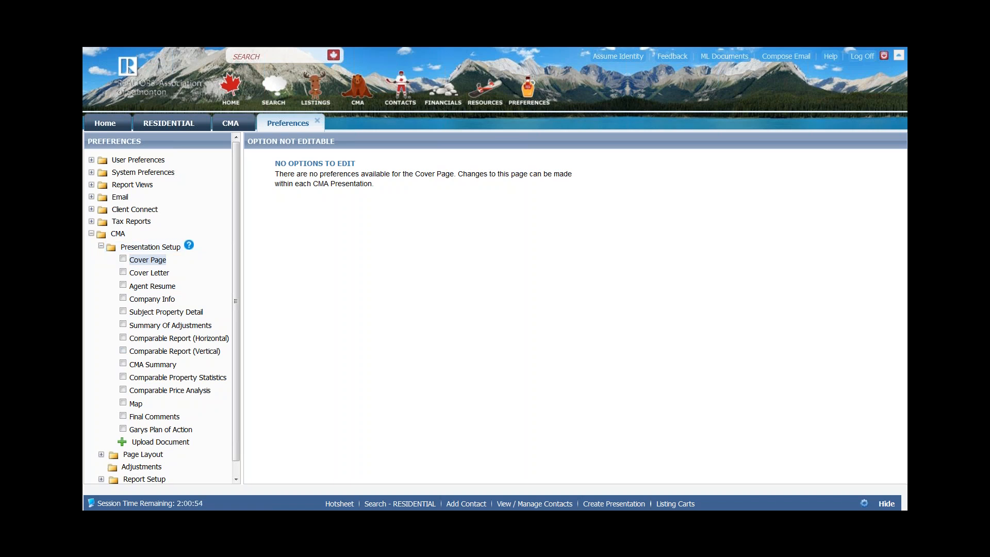
left_click(231, 123)
scroll(196, 408, "down", 2)
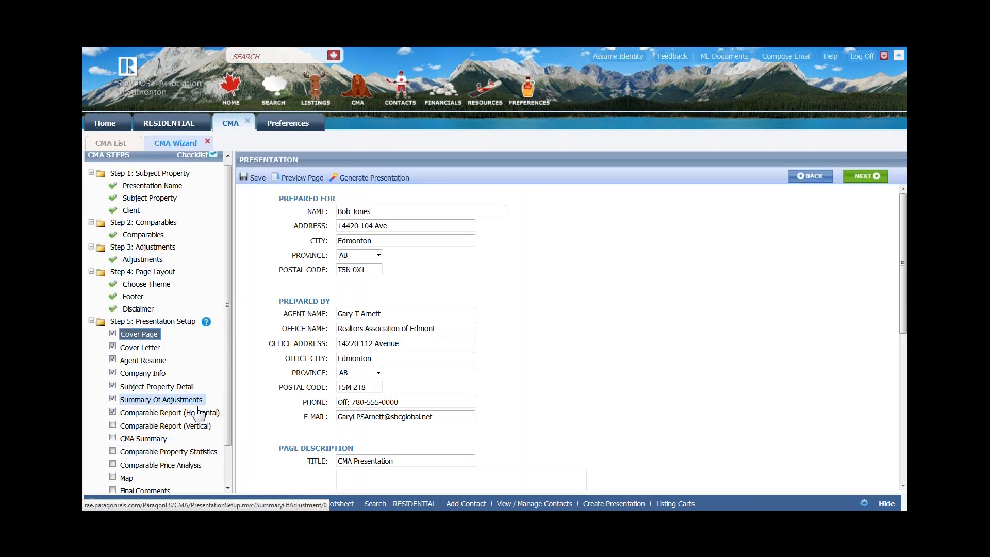
- Include Comparable Report (Vertical), CMA Summary, Statistics, Price Analysis, Map and Final Comments pages, then view Presentation Setup preferences
left_click(122, 384)
left_click(112, 395)
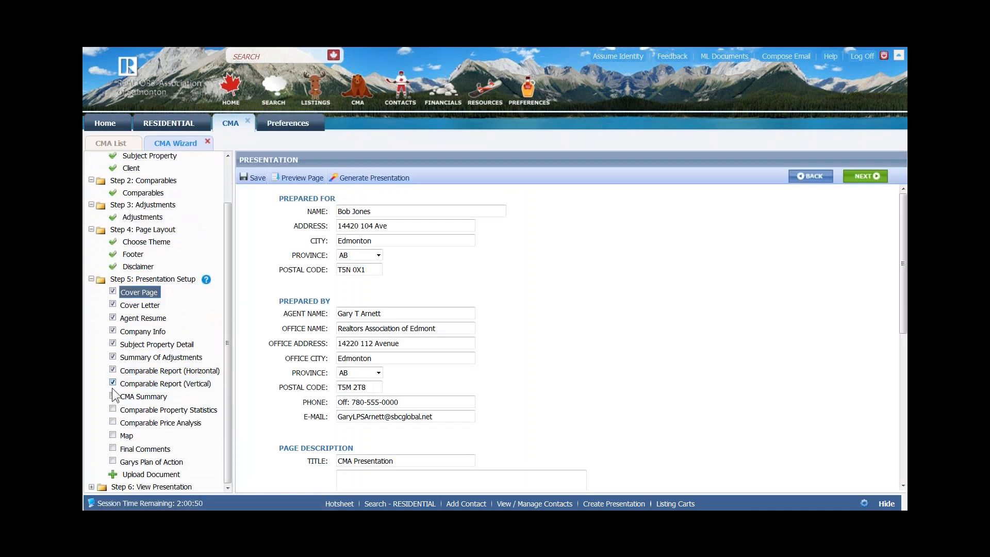
left_click(112, 409)
left_click(113, 422)
left_click(112, 434)
left_click(113, 448)
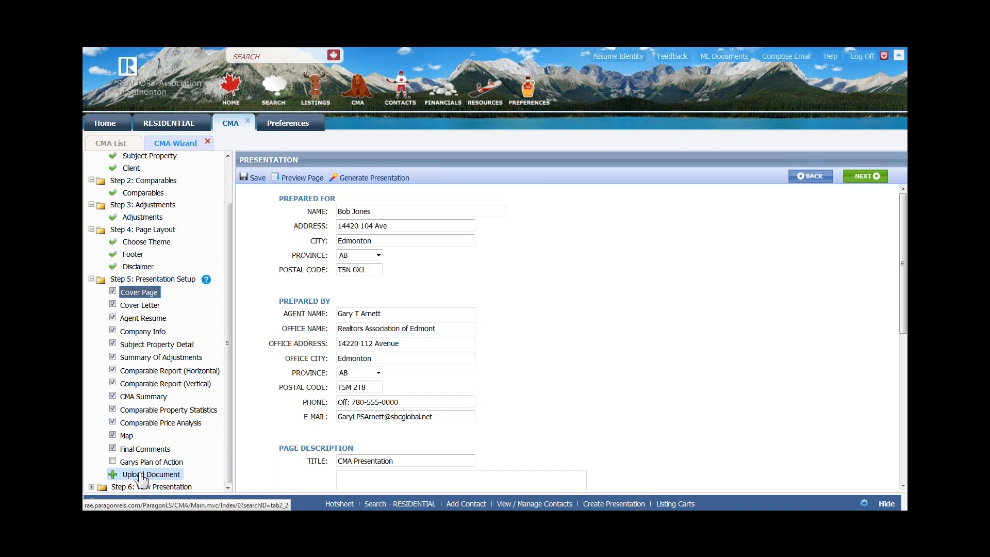
left_click(283, 129)
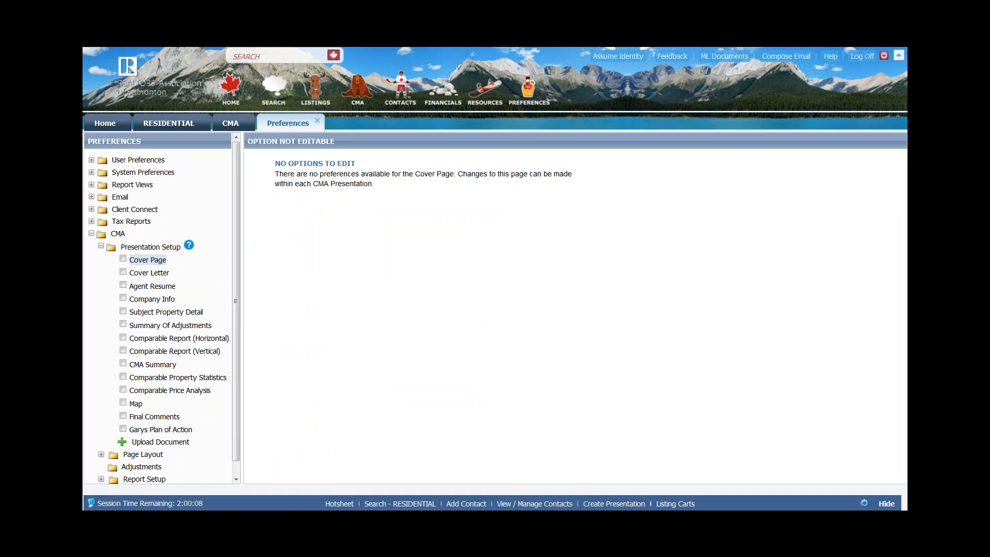
- Return to the CMA wizard, reopen the Cover Page form and dismiss the Outlook error
left_click(231, 124)
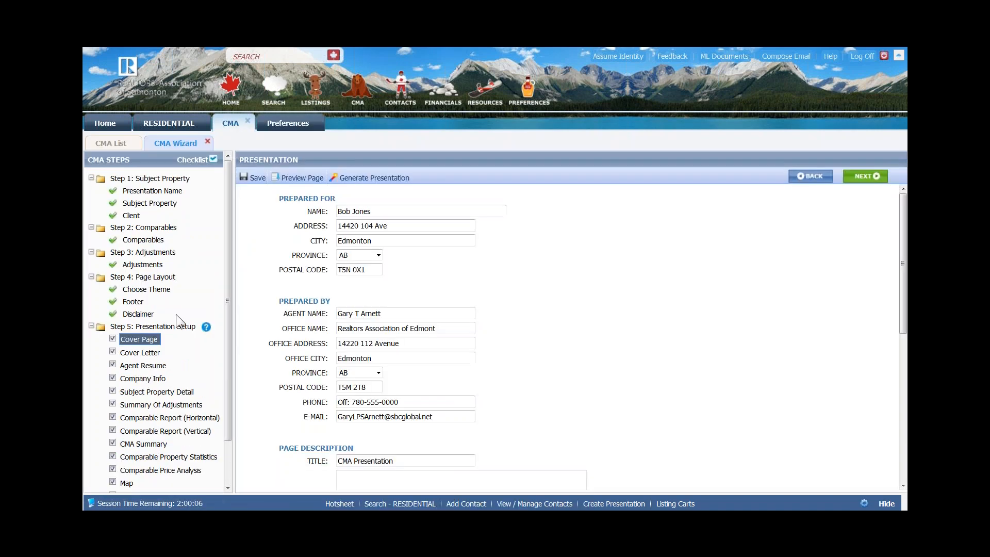
left_click_drag(226, 264, 226, 313)
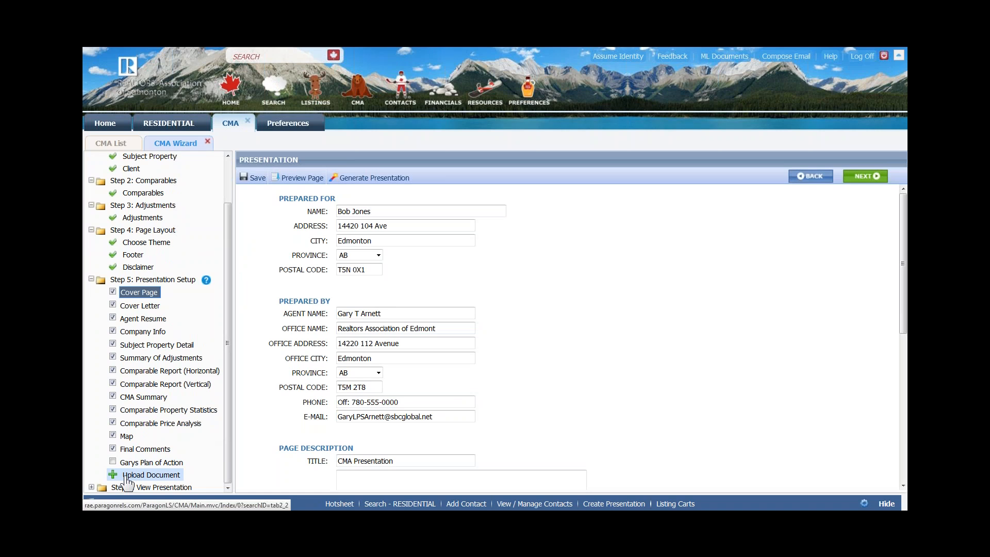
left_click(140, 293)
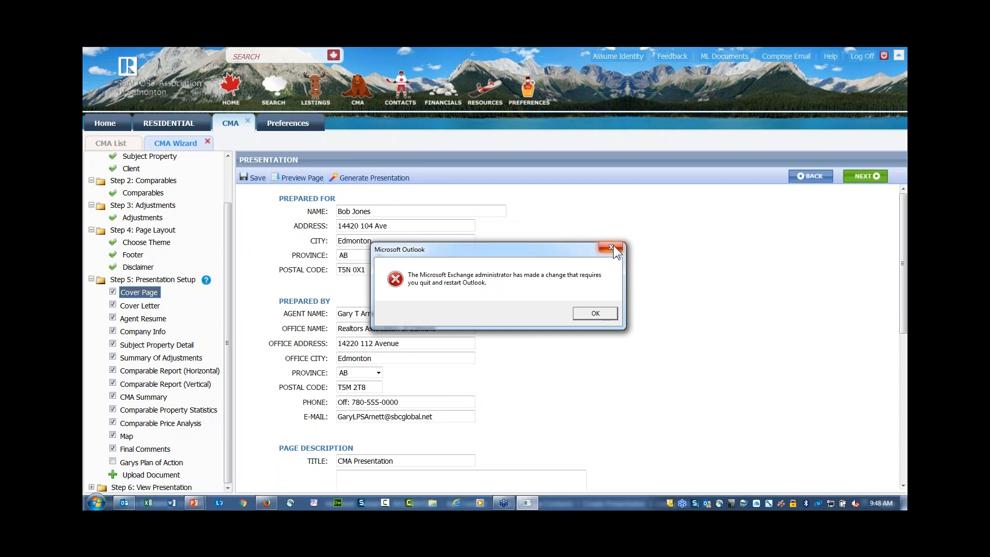
left_click(612, 247)
- Append 'for' plus the client's name to the Cover Page title 'CMA Presentation'
scroll(480, 308, "down", 1)
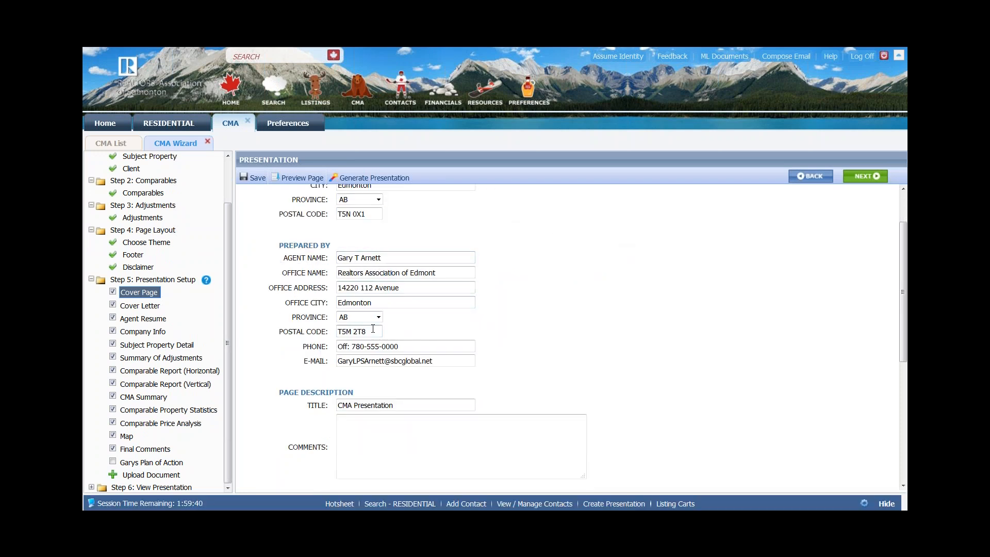
scroll(567, 335, "down", 2)
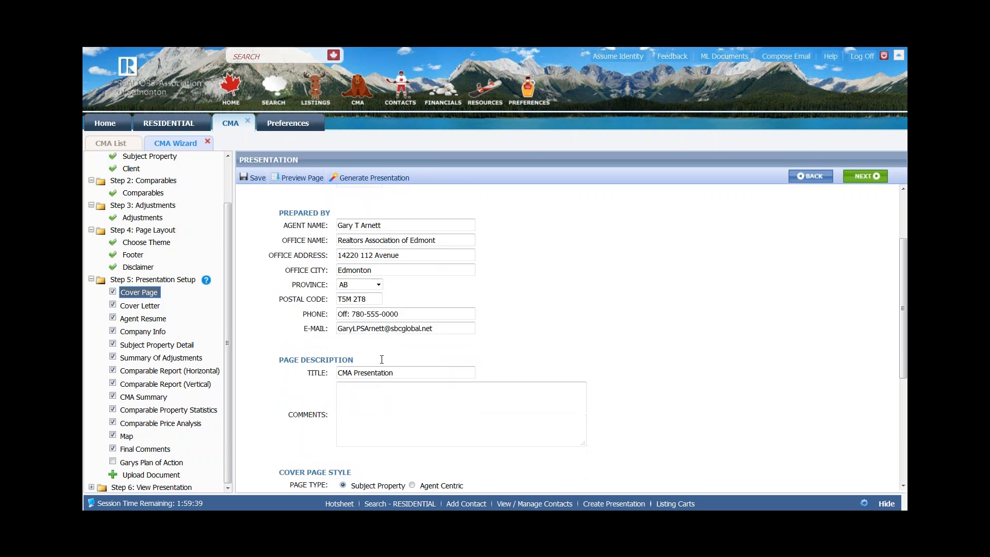
scroll(414, 300, "down", 1)
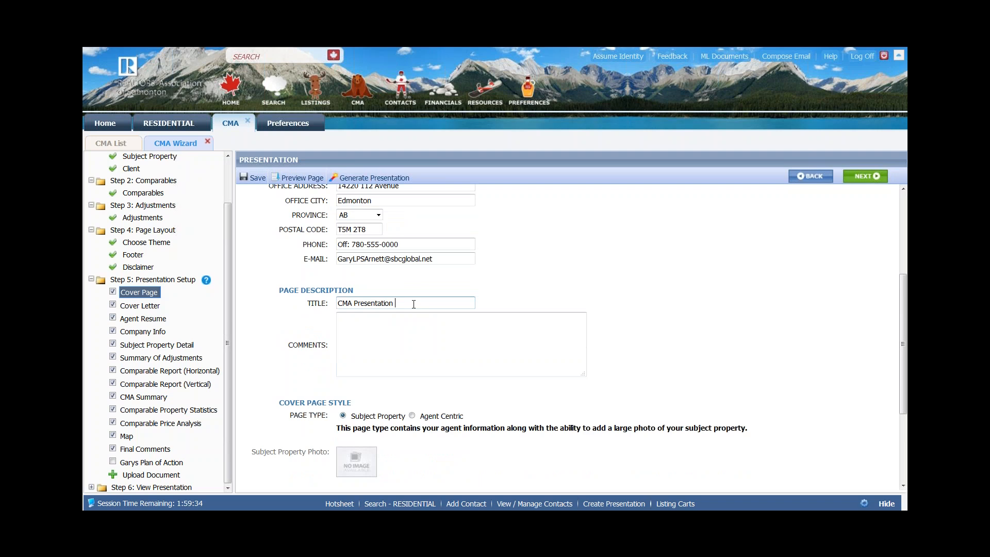
- Fill the Cover Page comments box with placeholder sample text
left_click(363, 325)
type("asd")
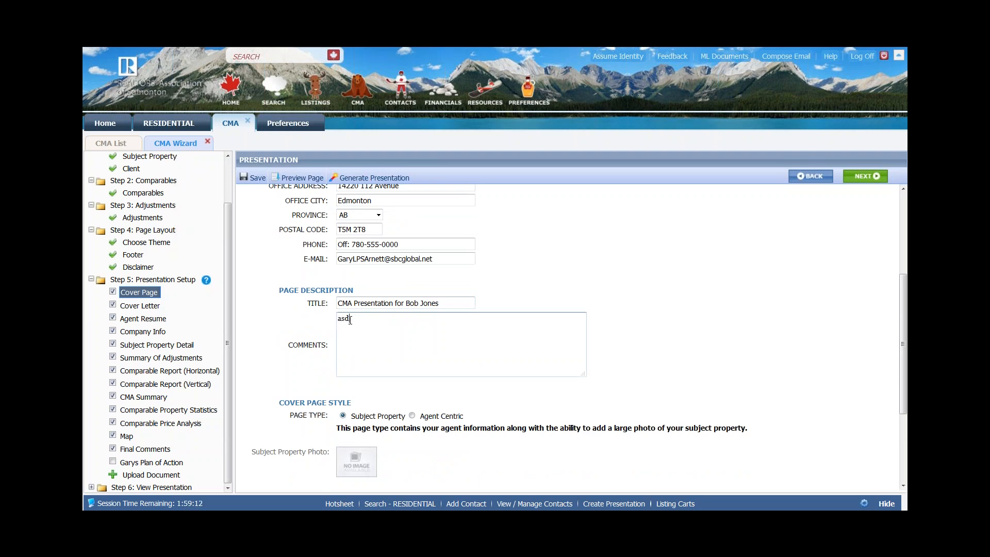
type("alsj dasdfklasjd flkasj dfkla skdfj aslkdfjalsd jf")
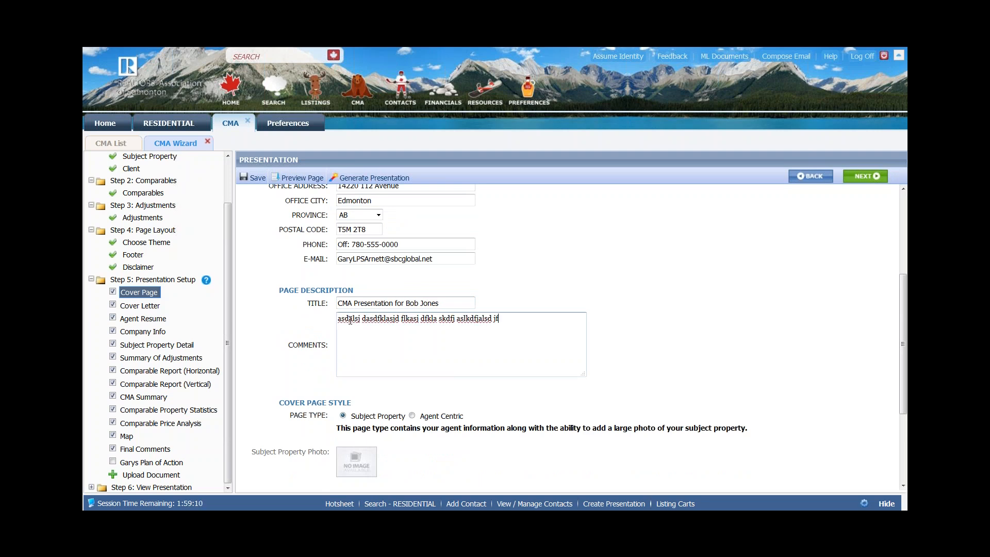
type("alsd fjalksdjfalsdj faklsd jflasd jfalsdj faslkdfjas l")
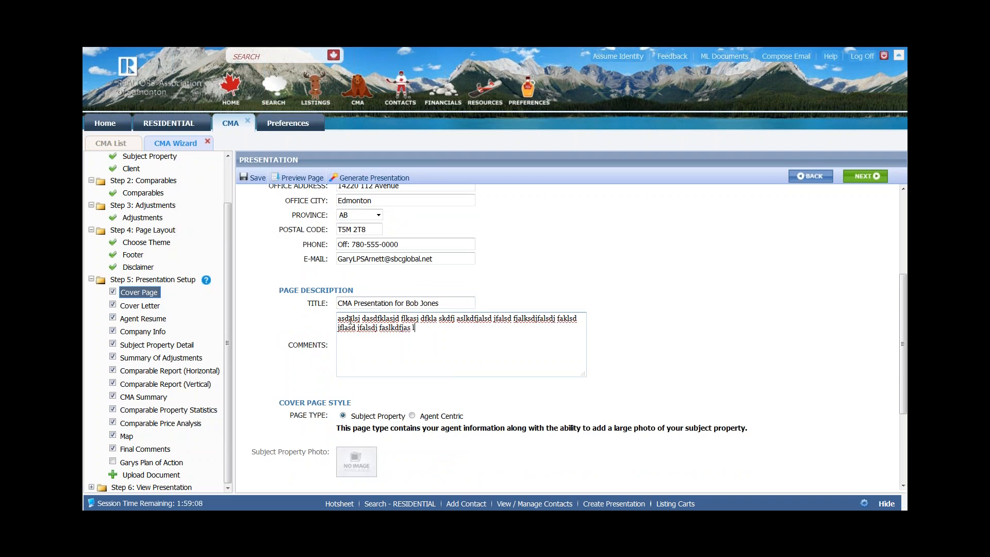
type("dfjalsdjfasldjfalsdjflaksjdflaksdjf l")
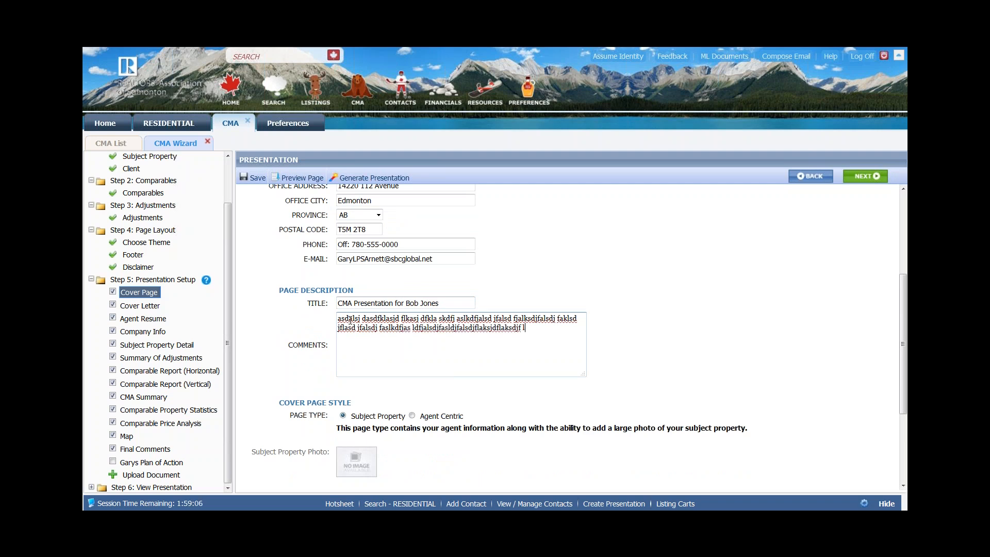
type("lk lkasjdklfkasdlkfjasld asl ; ;asldflajsdflj")
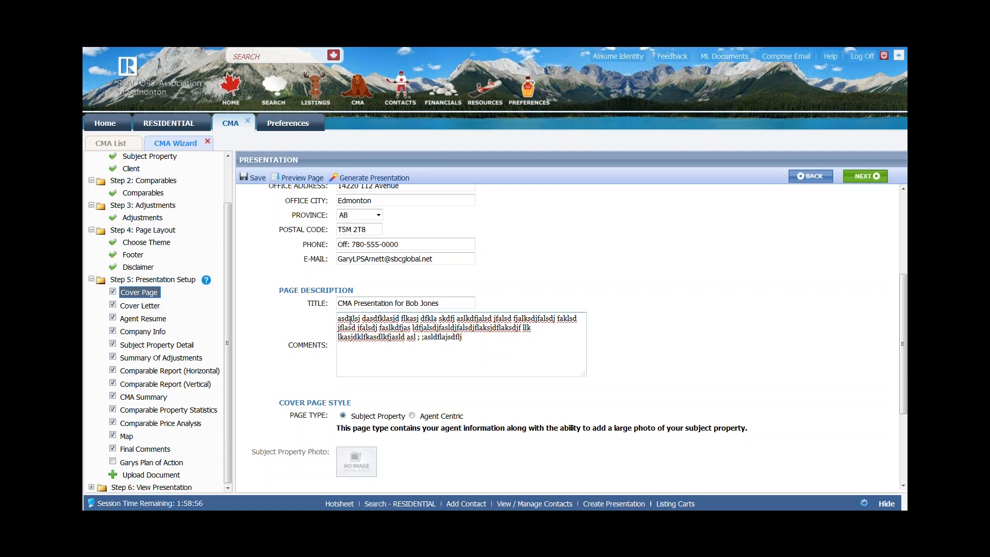
scroll(481, 469, "down", 5)
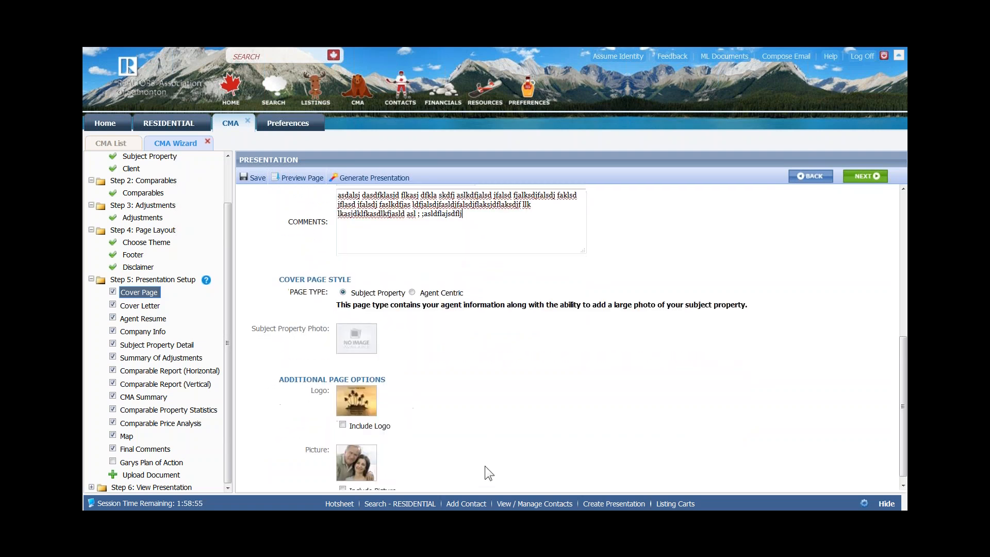
- Include the logo and the Businessman.jpg picture on the cover page, then save the presentation
left_click(343, 417)
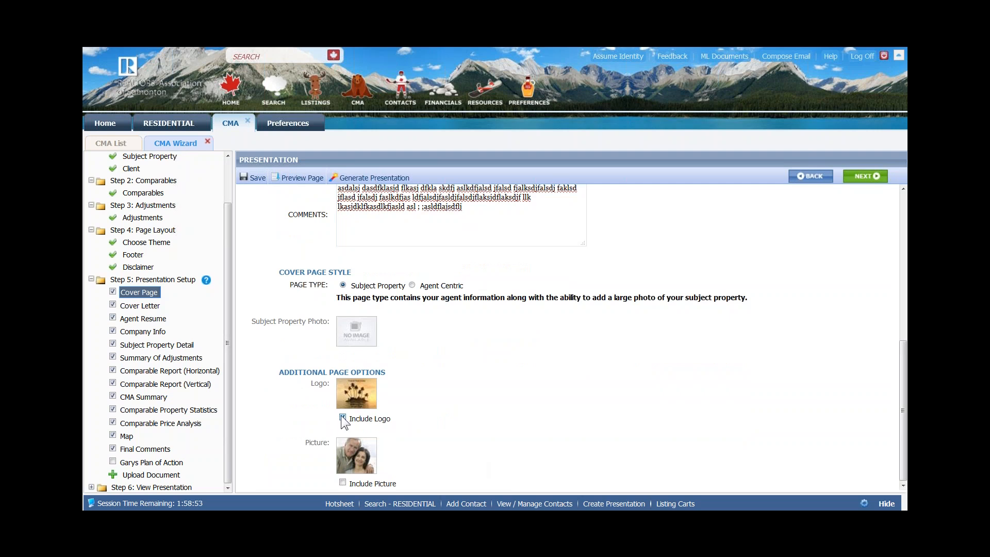
left_click(360, 457)
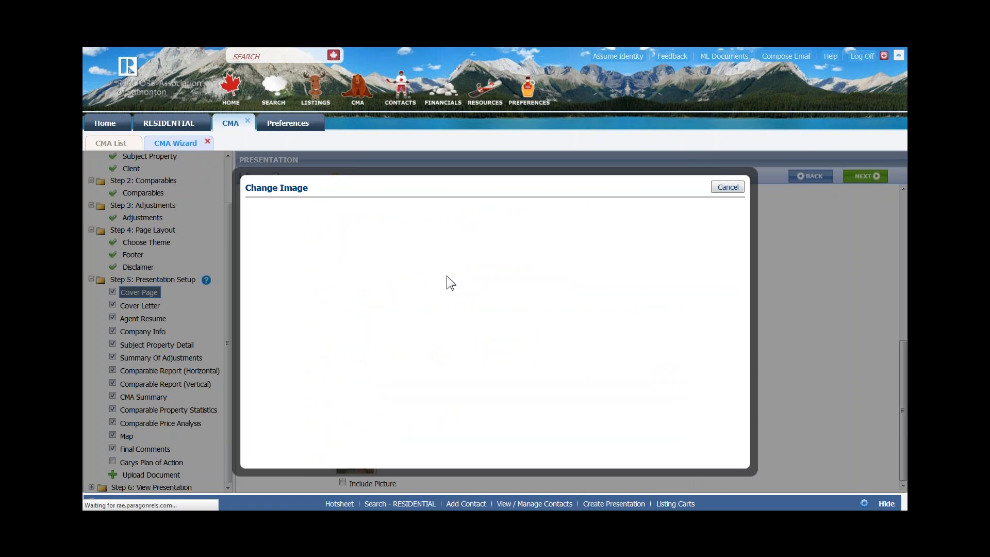
left_click(316, 289)
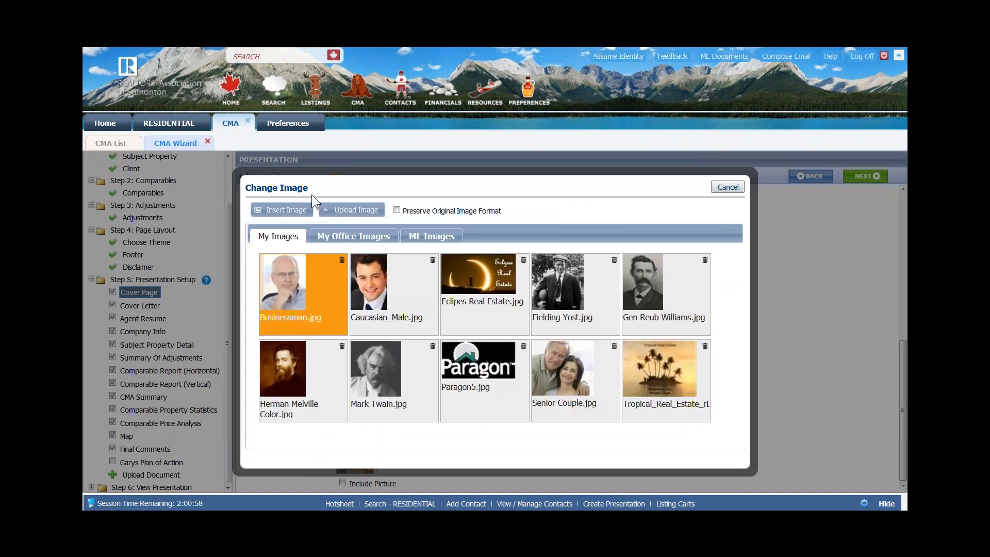
left_click(279, 215)
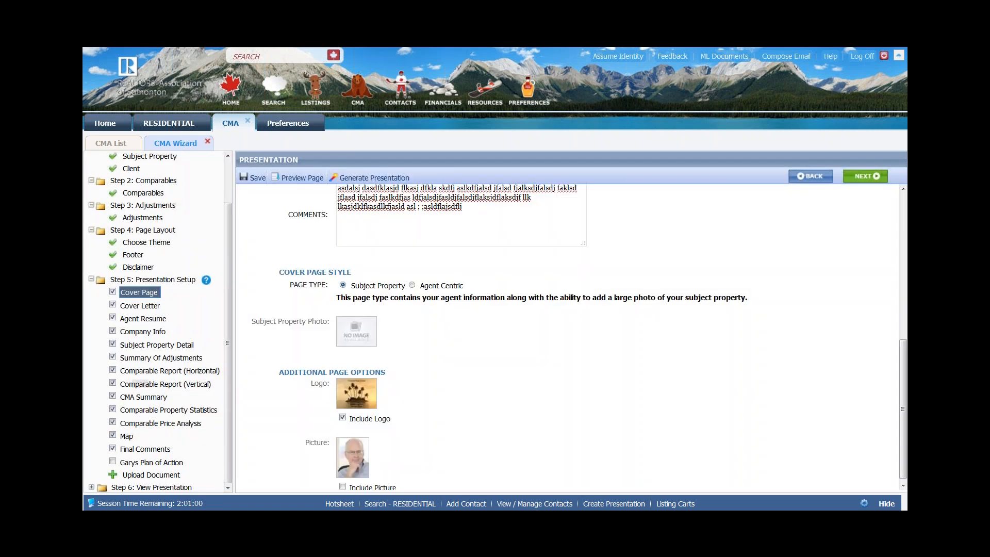
left_click(343, 483)
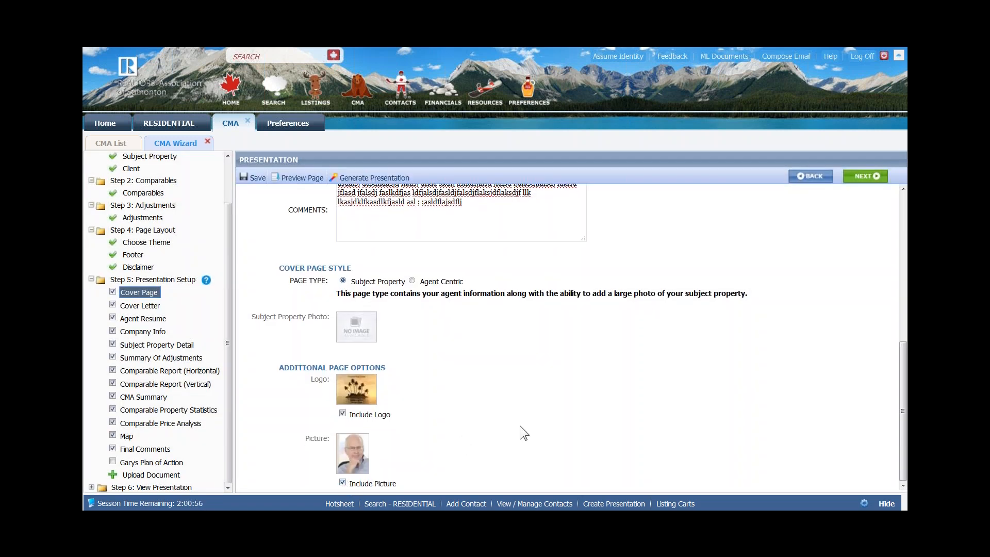
left_click(255, 178)
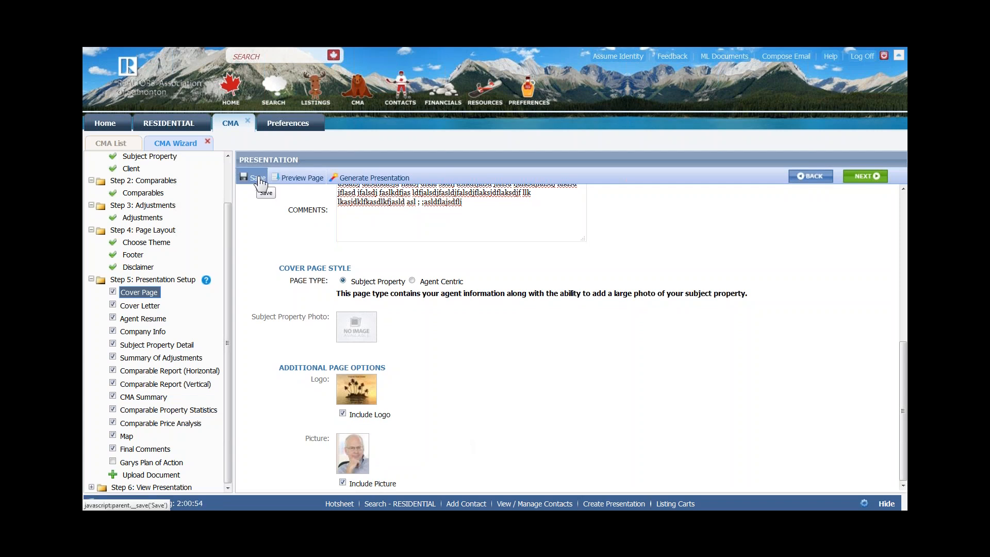
left_click(868, 176)
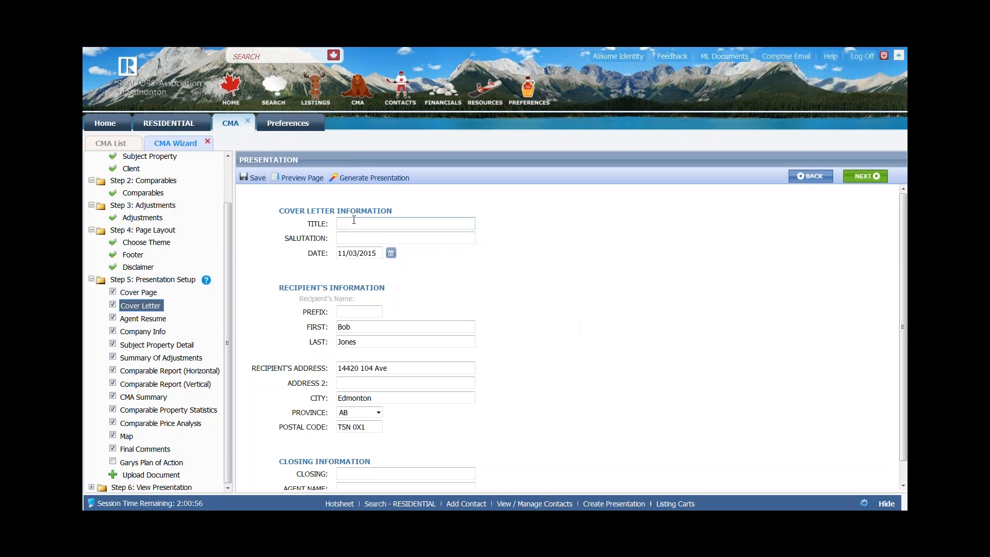
- Title the cover letter 'Cover Letter for' the client and set the salutation to 'Dear'
key("Tab")
type("Dear")
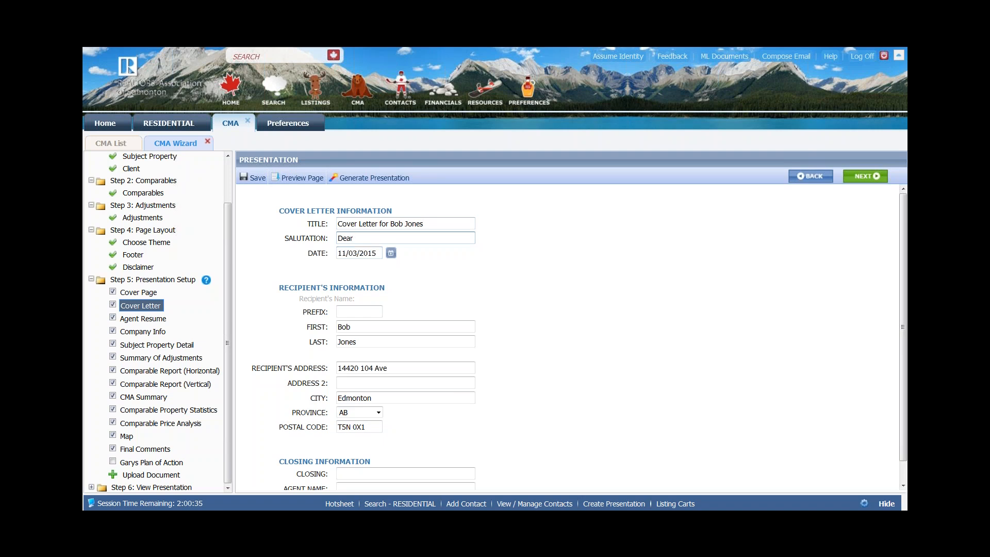
- Set the cover letter date to 11/05/2015 from the calendar
left_click(391, 254)
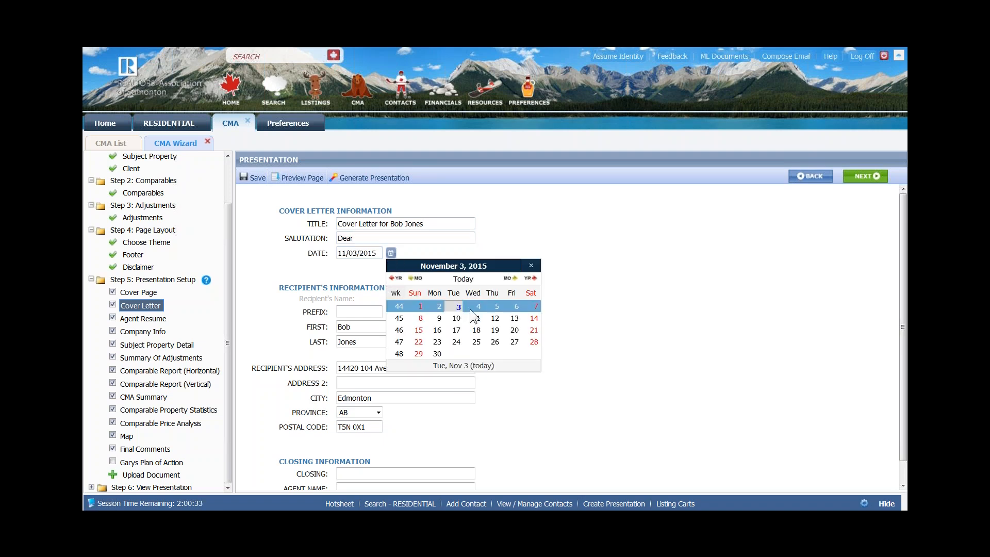
left_click(496, 306)
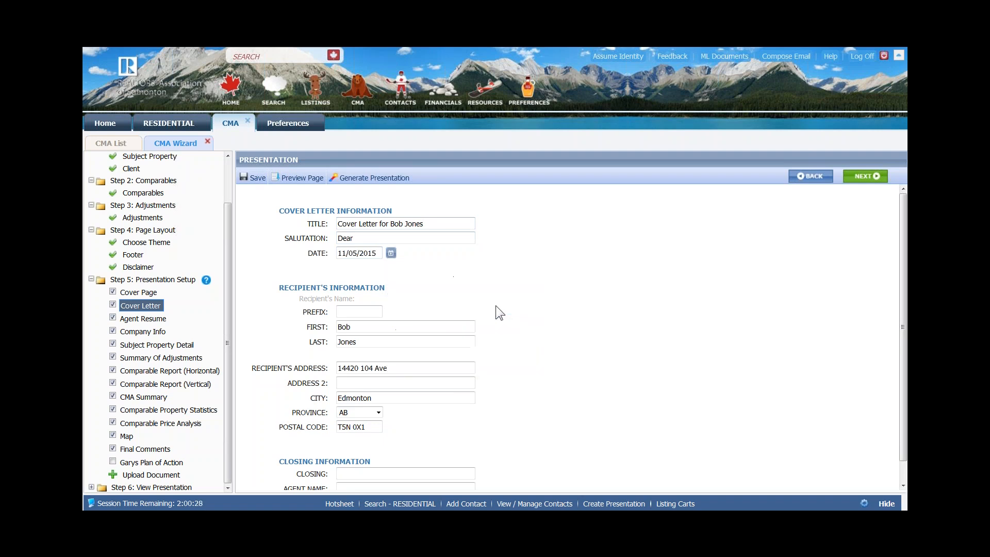
double_click(359, 252)
left_click(441, 277)
scroll(441, 277, "down", 2)
left_click(358, 290)
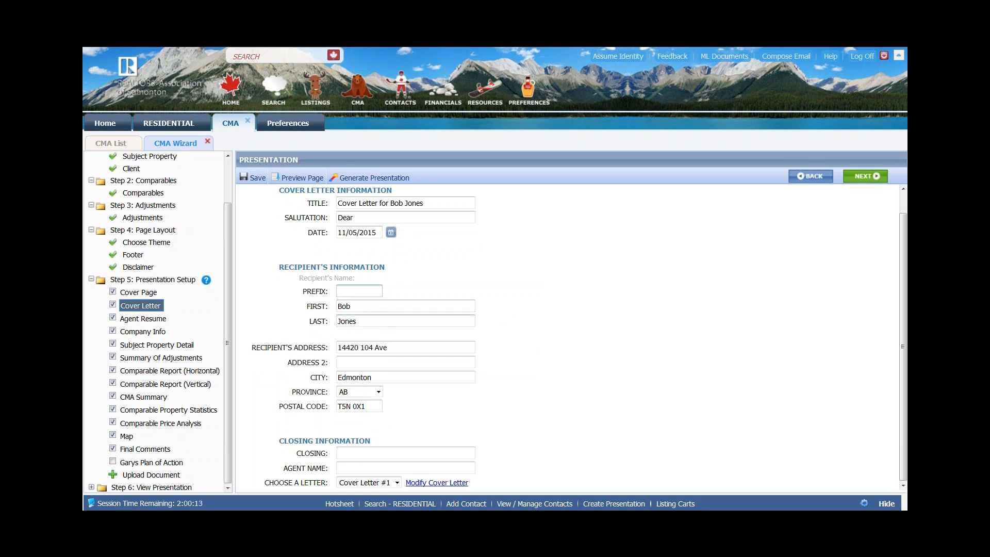
- Enter the closing 'Respectfully,' followed by the agent's full name
left_click(353, 452)
type("Resp")
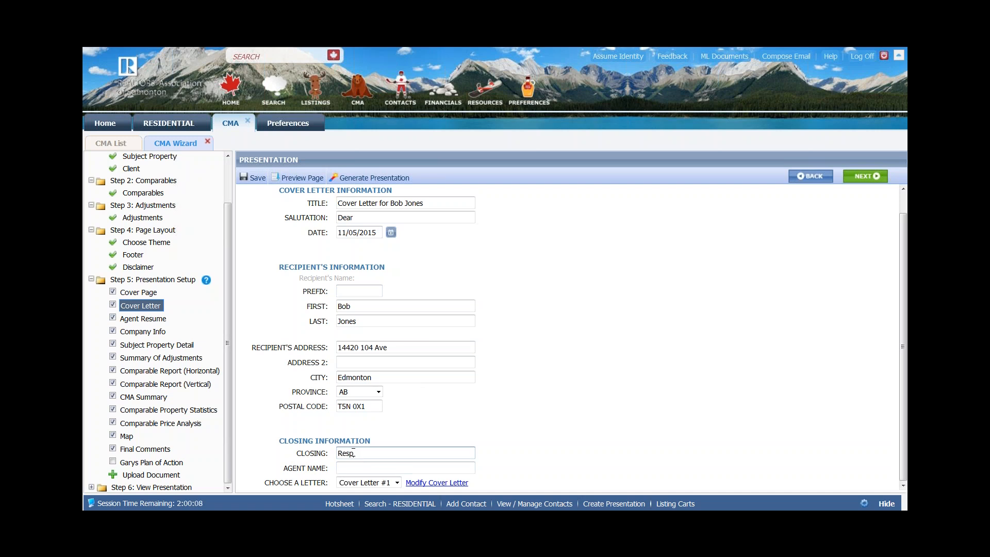
type("ectfully,")
key("Tab")
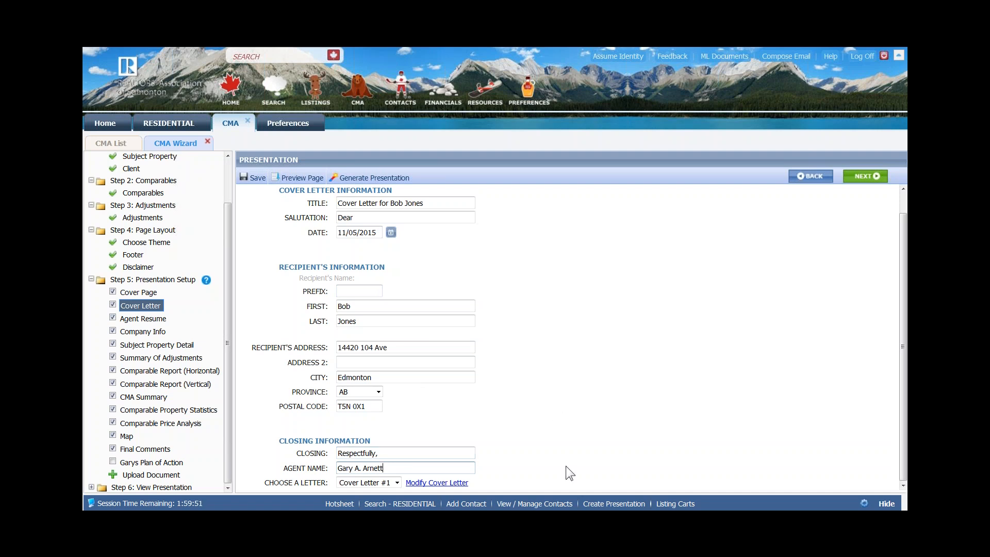
- Keep Cover Letter #1 after trying Cover Letter #2, and save the presentation
left_click(397, 482)
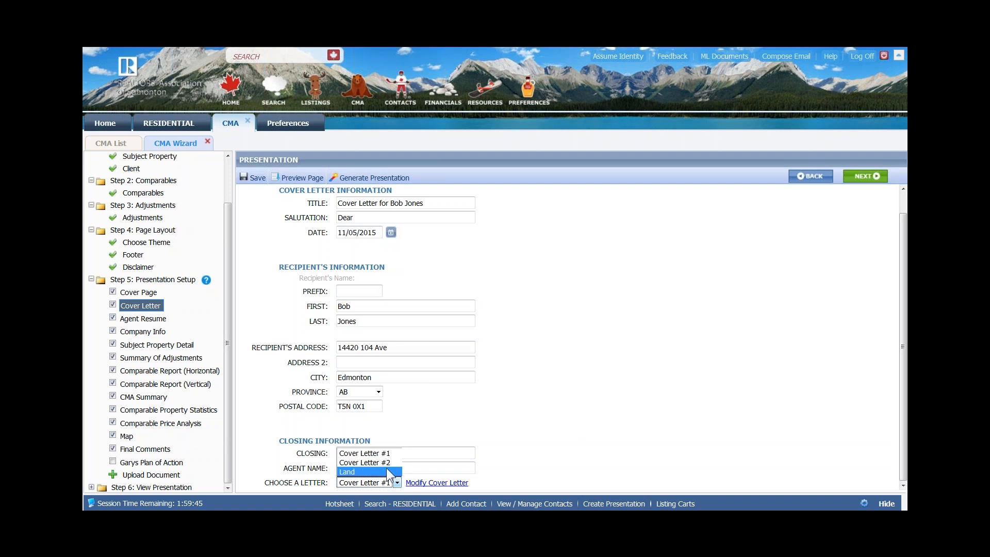
left_click(620, 441)
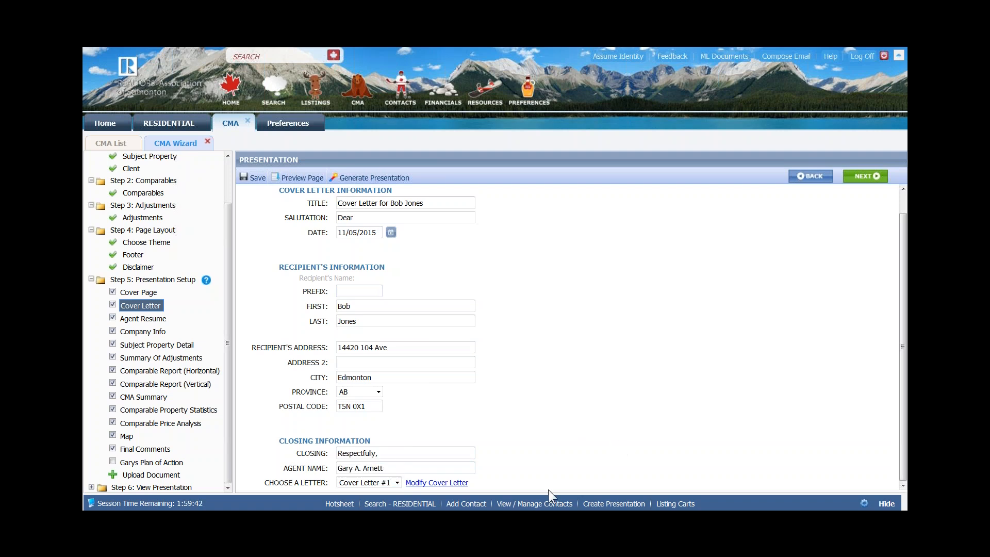
left_click(398, 482)
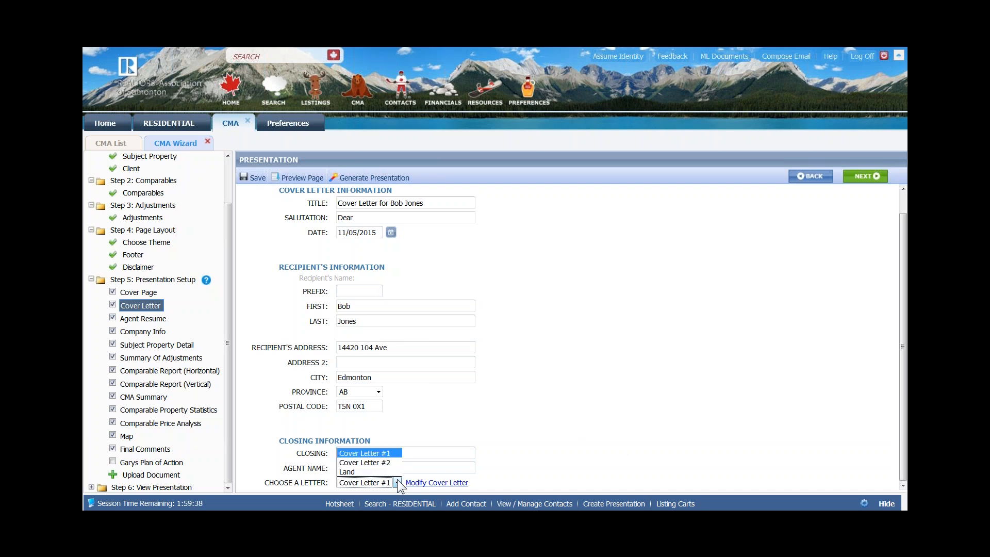
left_click(370, 462)
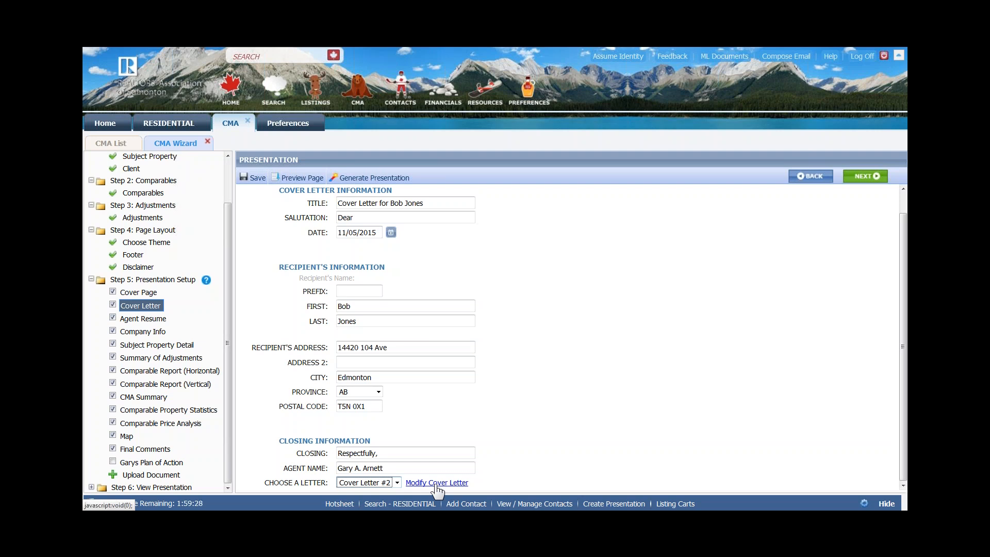
left_click(397, 483)
left_click(374, 454)
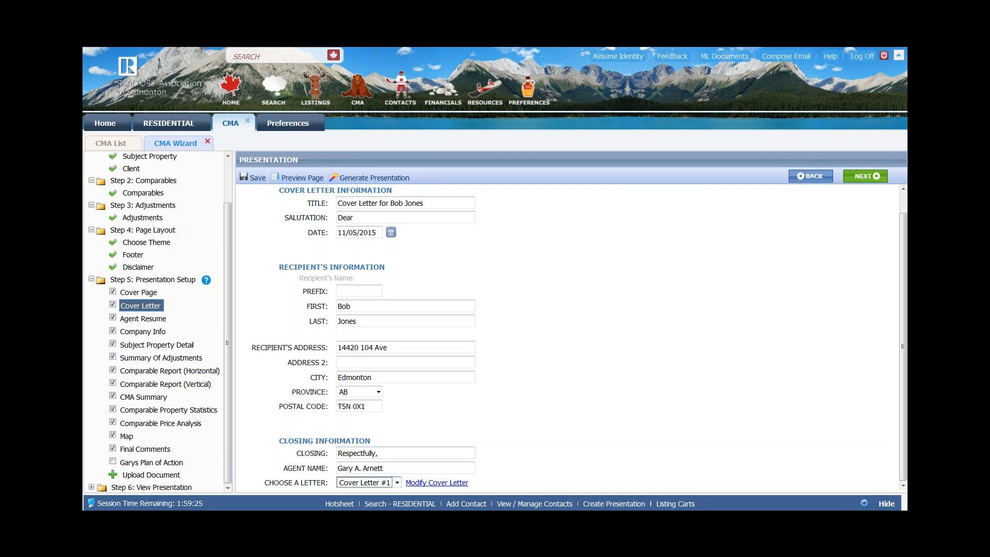
left_click(257, 178)
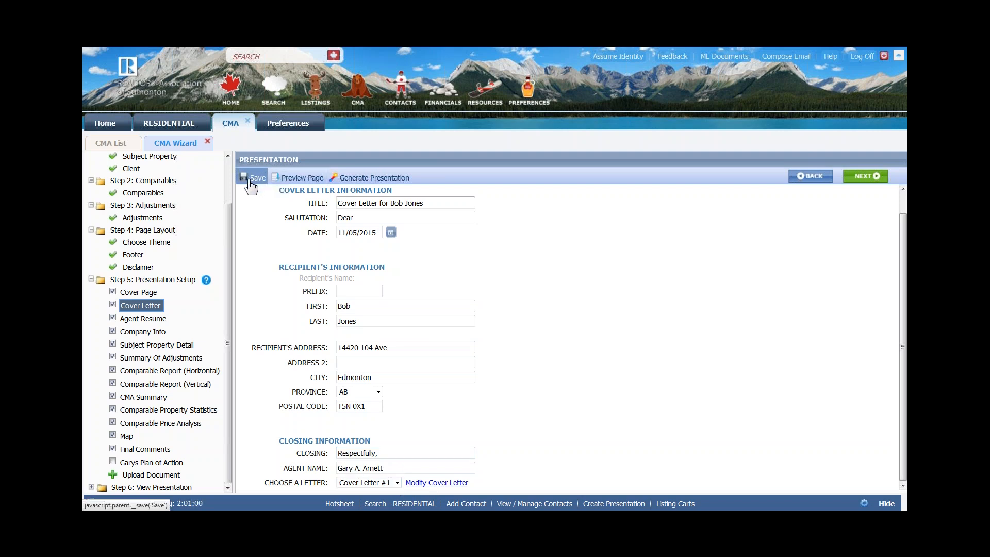
left_click(869, 180)
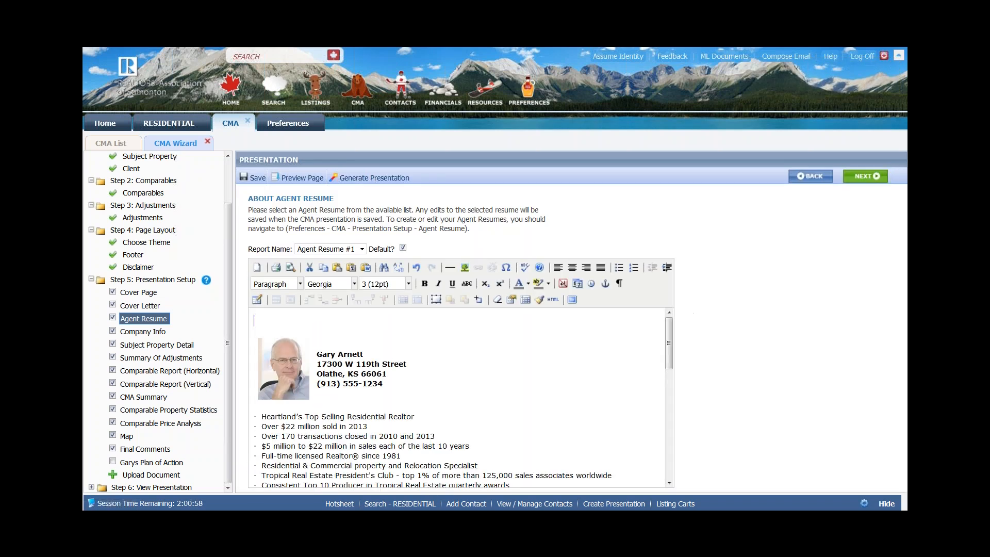
- Review the resume content and keep Agent Resume #1 selected as the Report Name
scroll(393, 386, "down", 2)
scroll(393, 386, "down", 10)
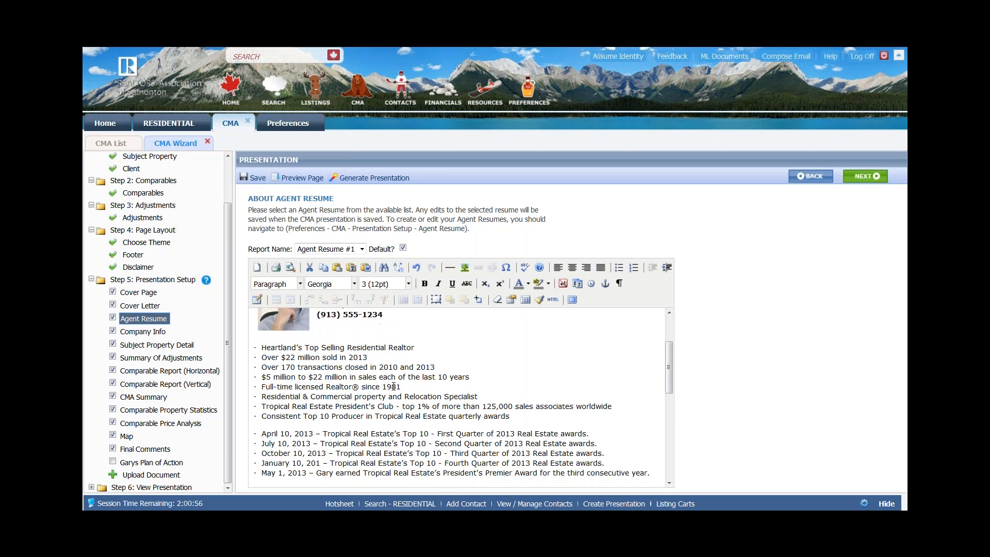
scroll(393, 385, "down", 4)
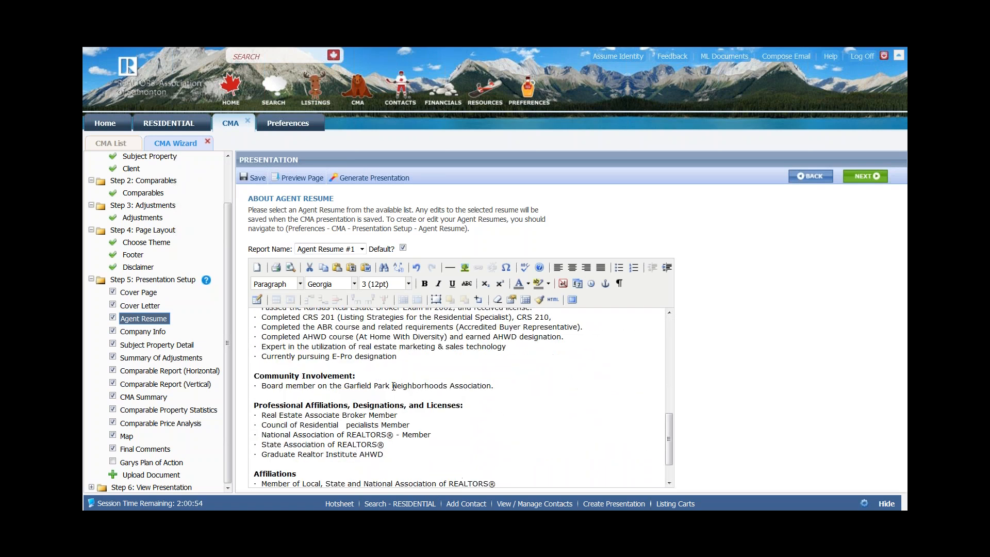
scroll(393, 386, "up", 4)
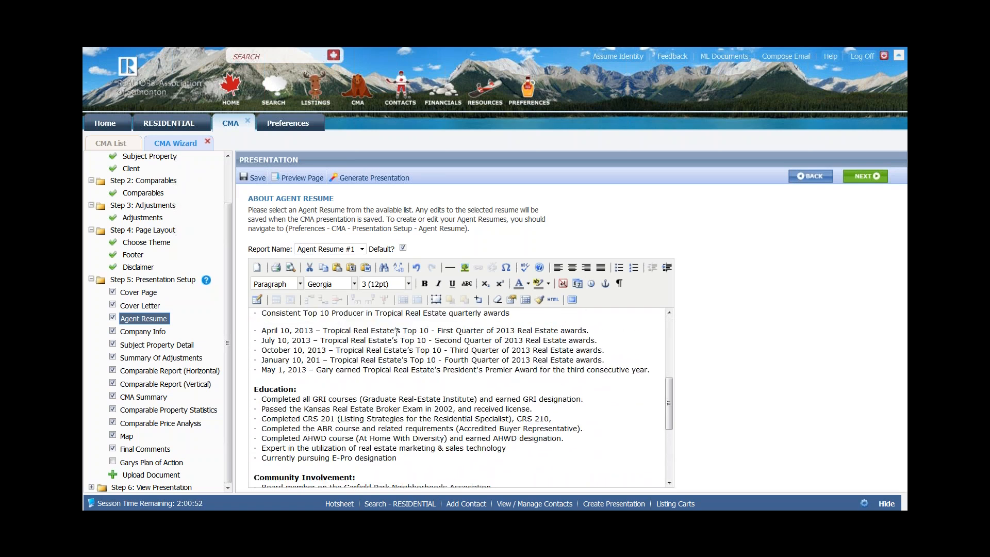
left_click(362, 249)
left_click(360, 249)
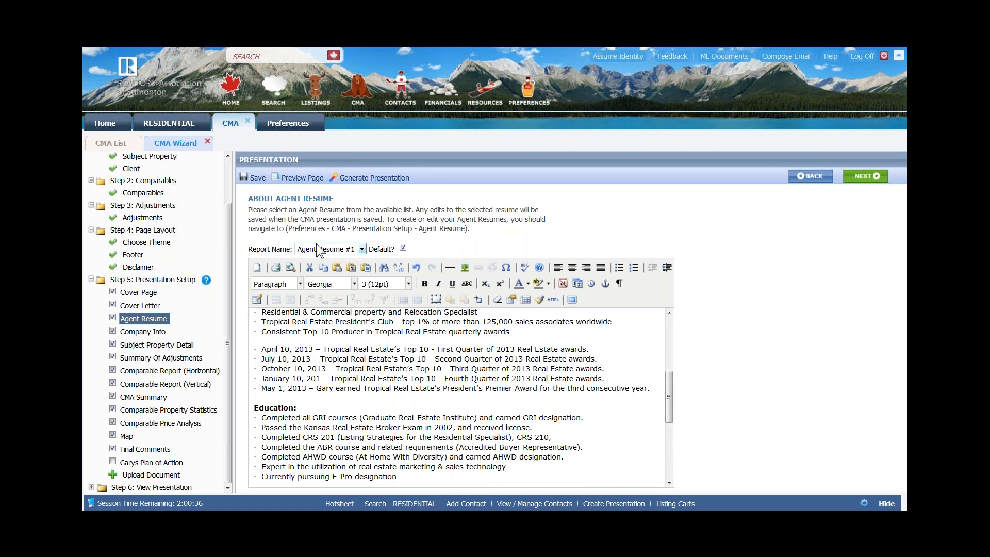
scroll(547, 367, "up", 5)
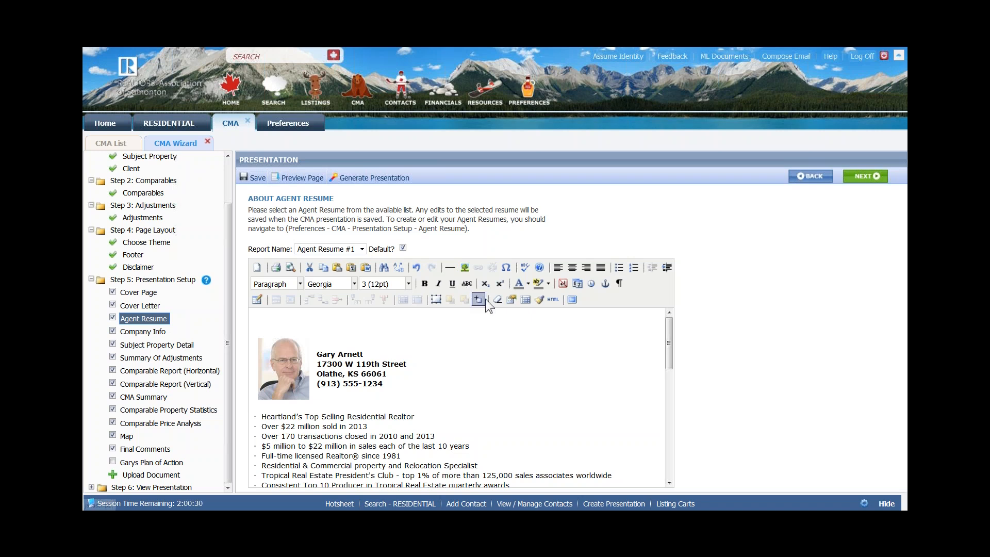
- Browse the resume editor's font family, size and colour lists without changing anything
left_click(525, 267)
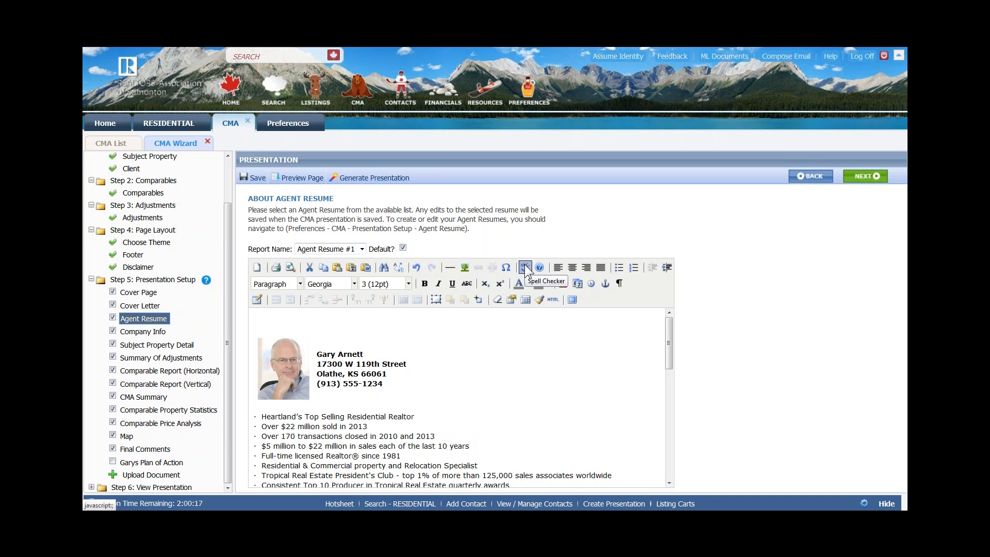
left_click(354, 282)
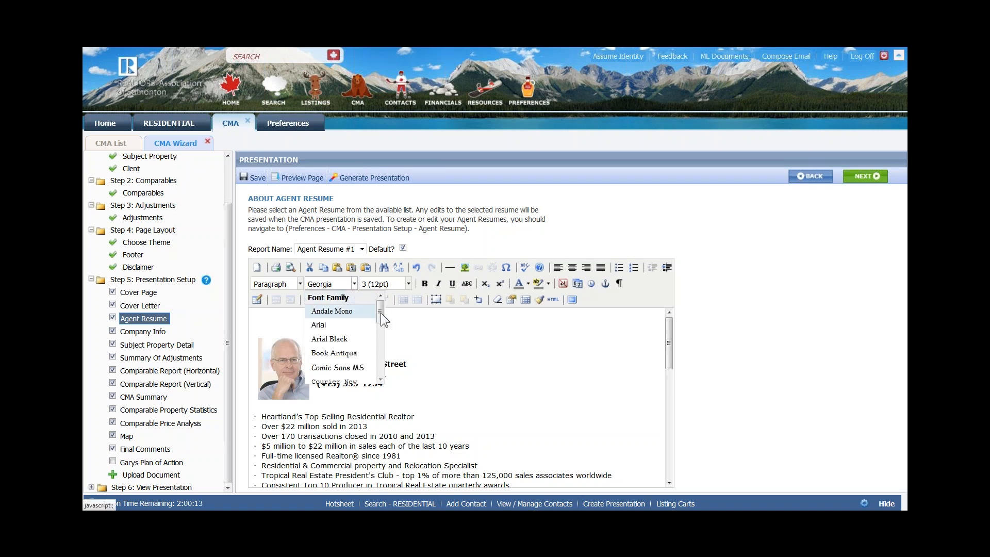
left_click_drag(378, 310, 378, 322)
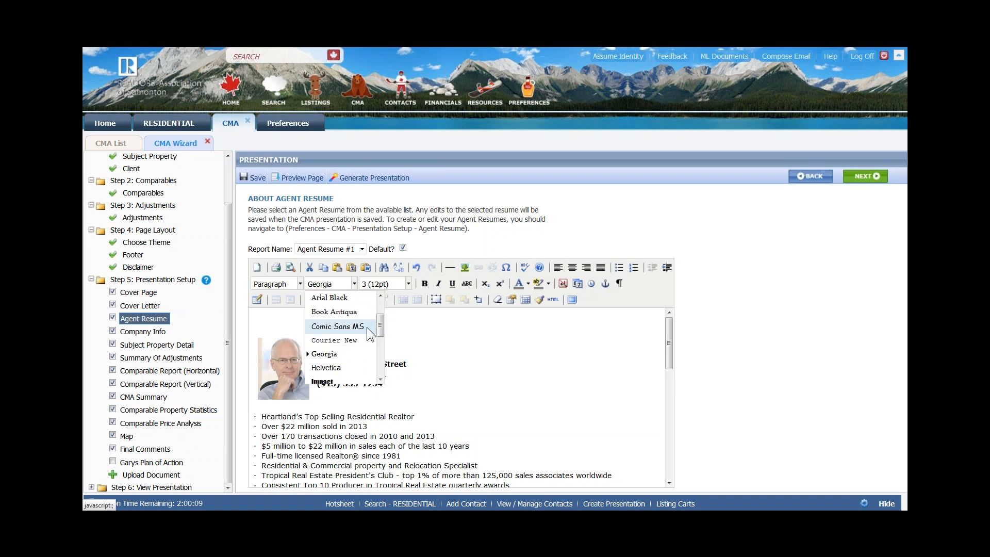
mouse_move(381, 319)
left_mouse_down()
mouse_move(372, 369)
mouse_move(395, 328)
left_mouse_up()
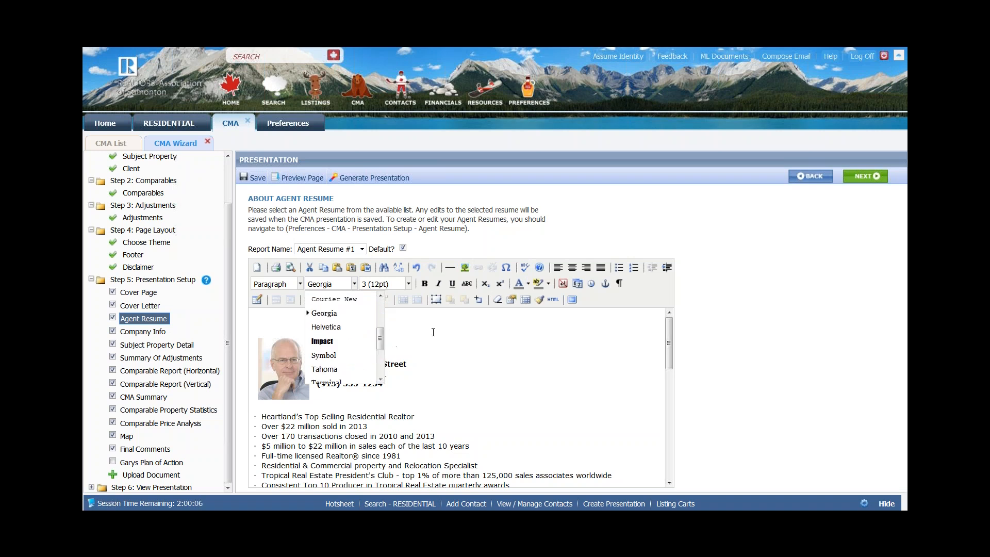
left_click(432, 332)
left_click(354, 284)
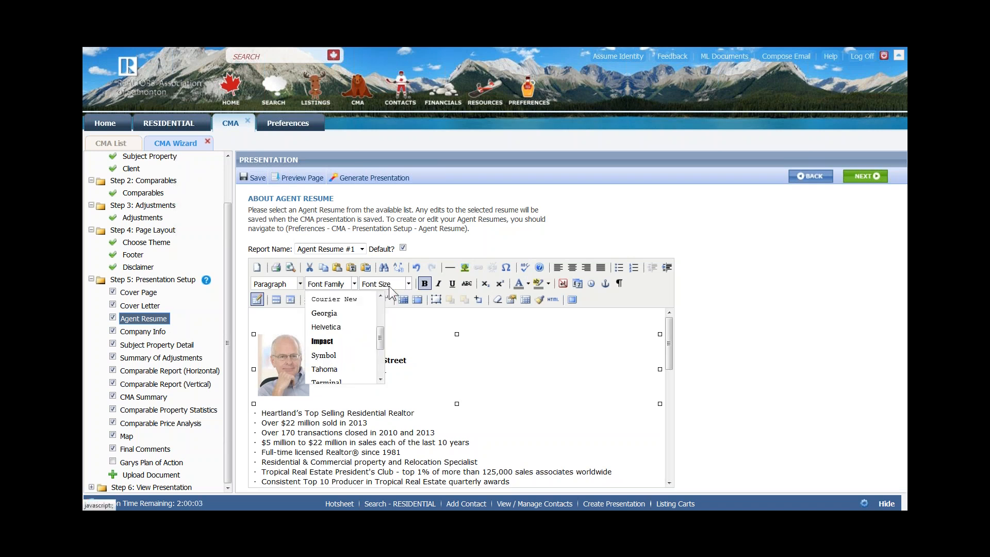
left_click(354, 284)
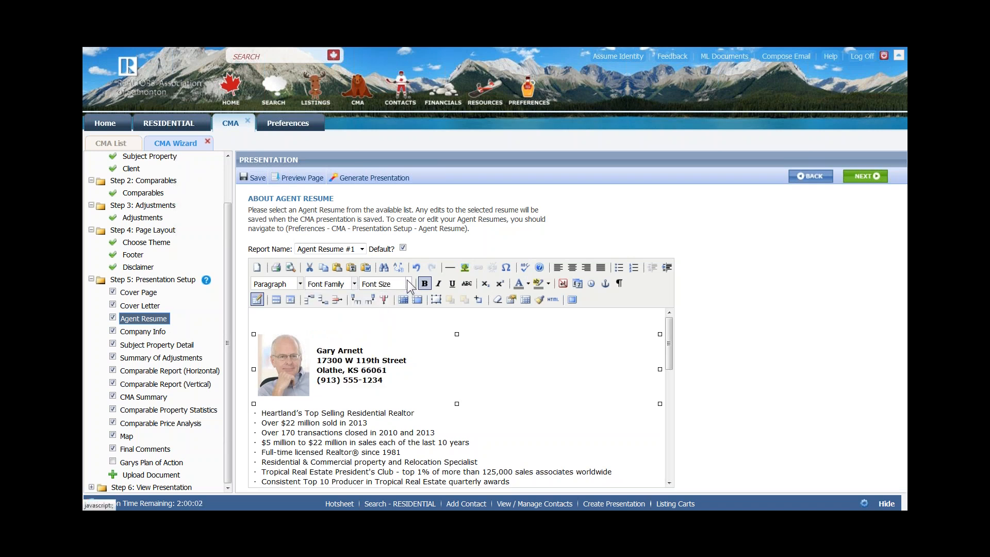
left_click(408, 284)
left_click(409, 283)
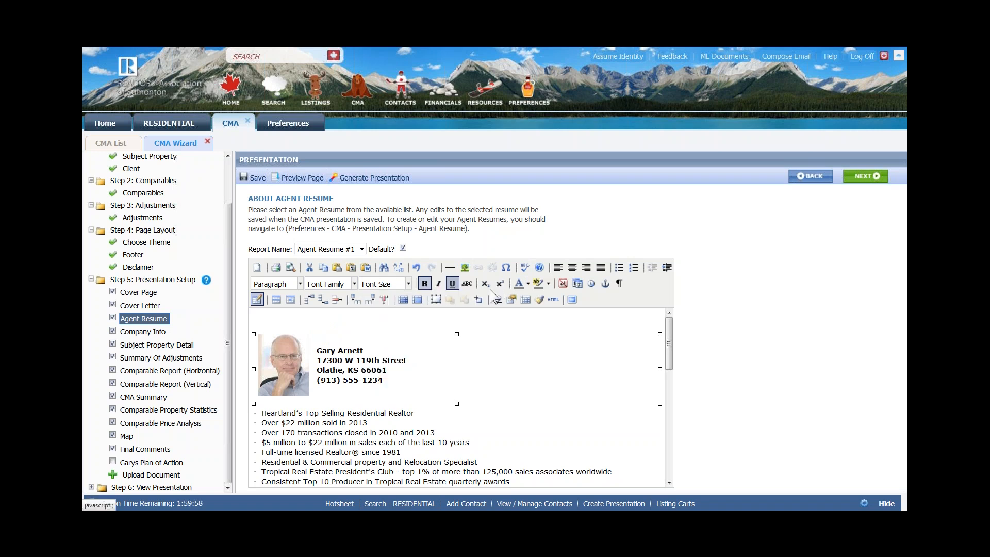
left_click(529, 285)
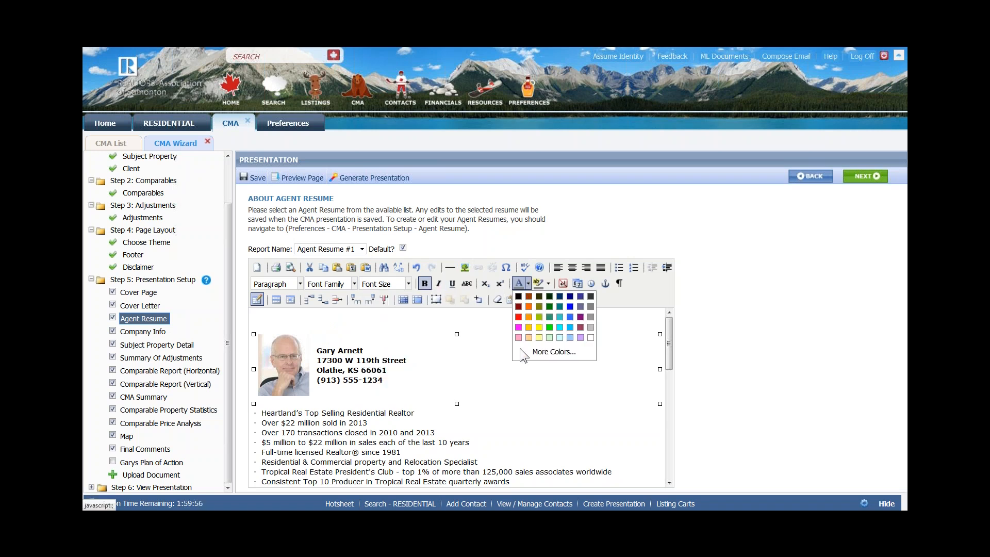
left_click(512, 376)
- Colour the agent's name in the resume header blue and save the presentation
left_click_drag(318, 350, 364, 350)
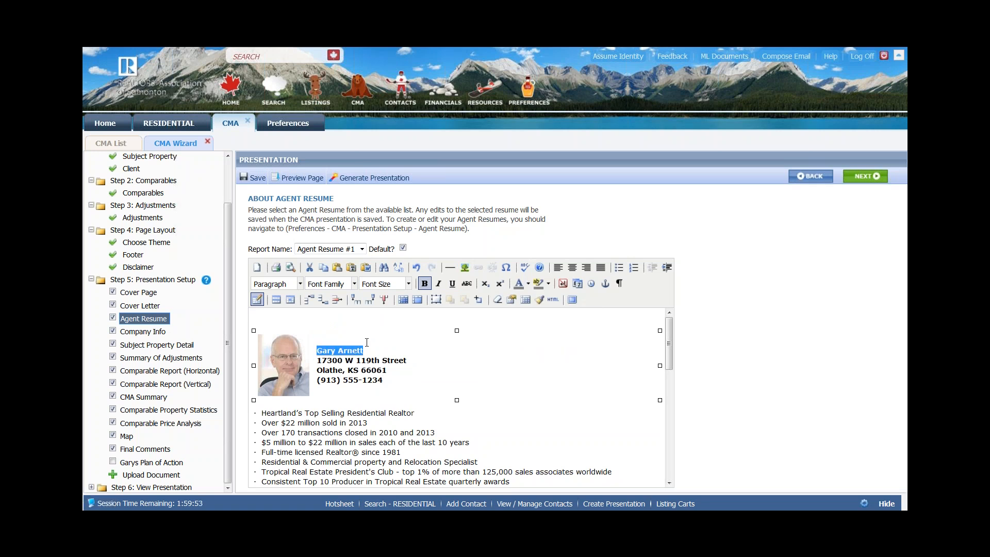
left_click(529, 279)
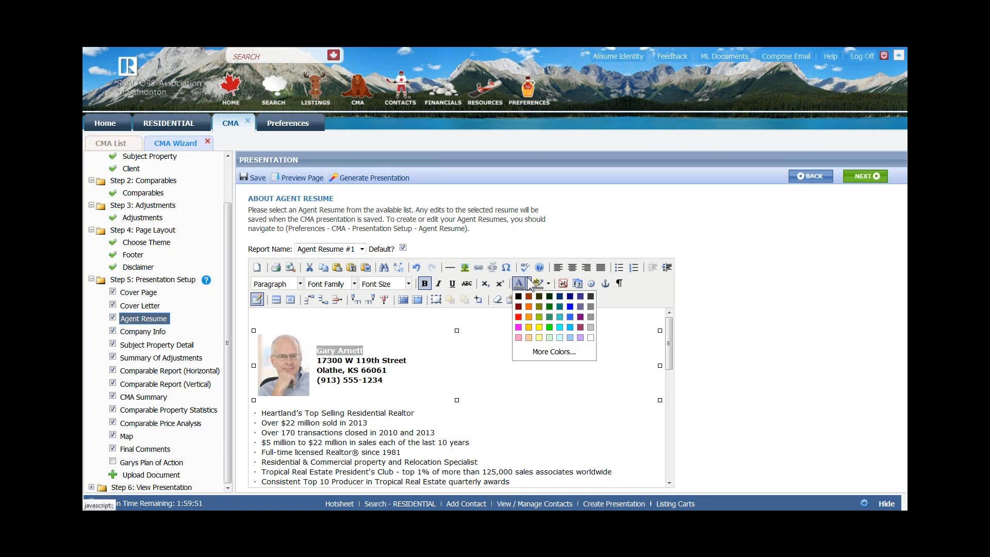
left_click(570, 306)
left_click(544, 348)
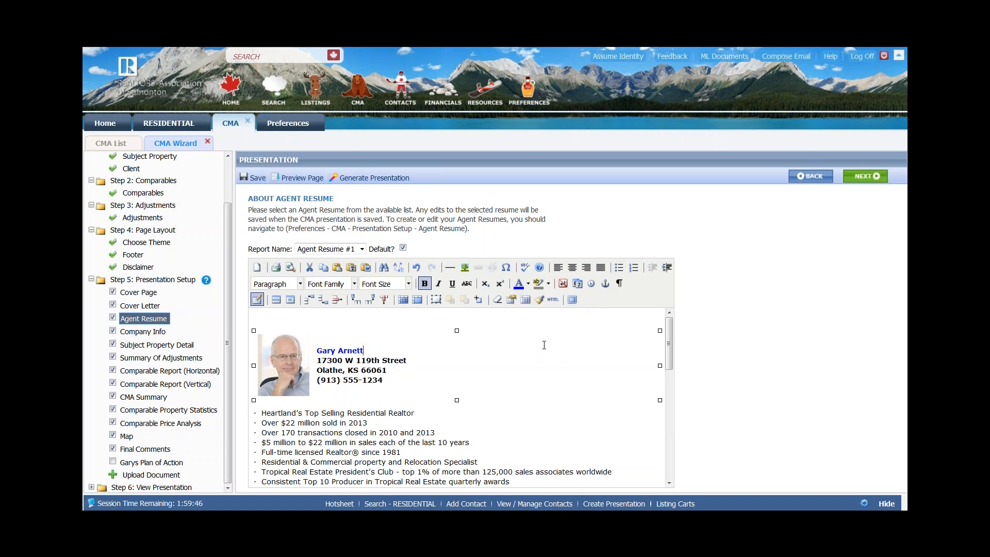
left_click(249, 182)
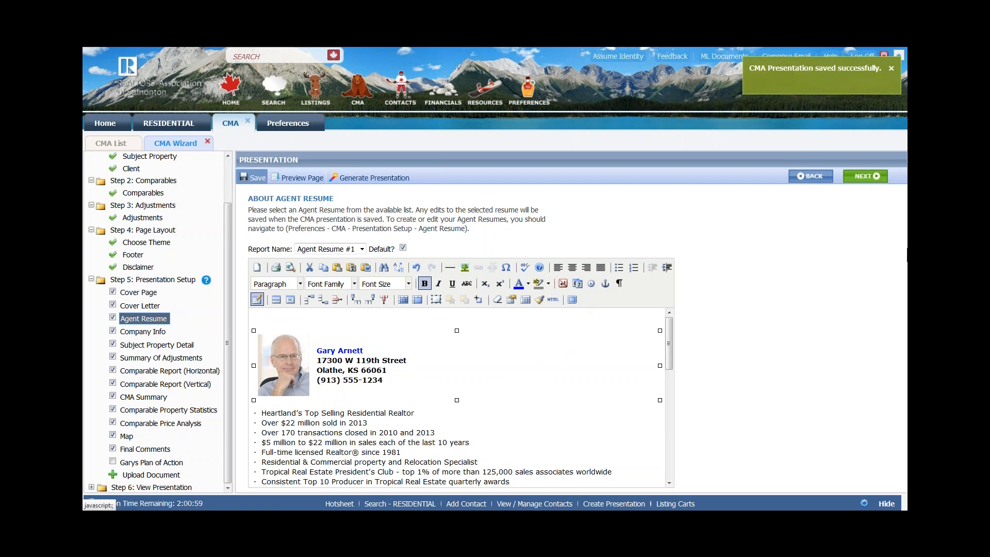
- Advance to Company Info and scroll through the Old Timer Real Estate write-up
left_click(860, 178)
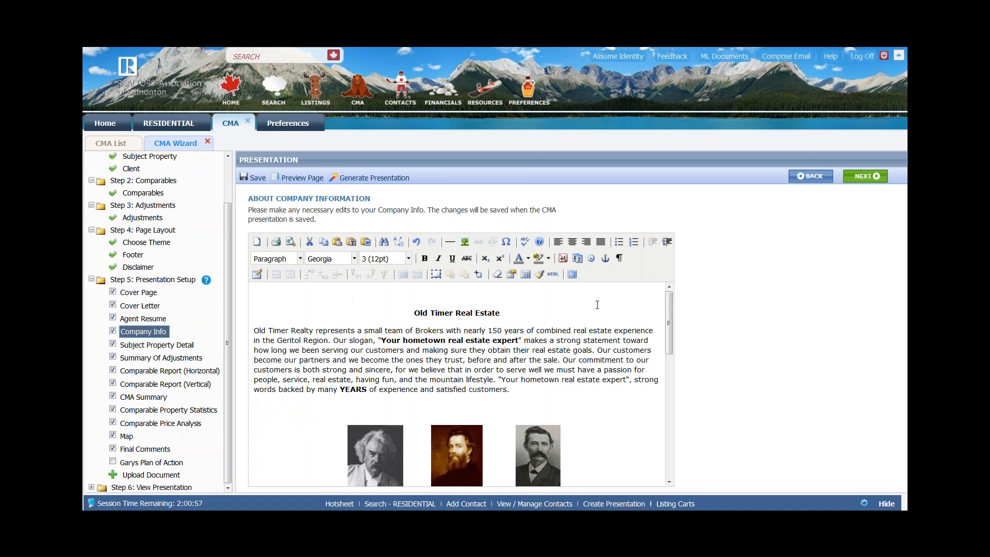
scroll(597, 306, "down", 5)
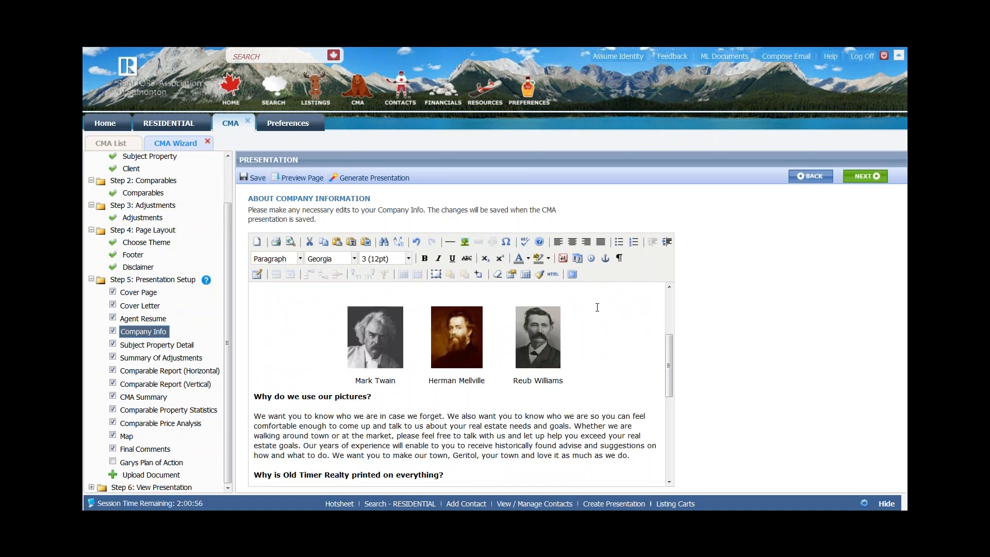
scroll(597, 309, "down", 8)
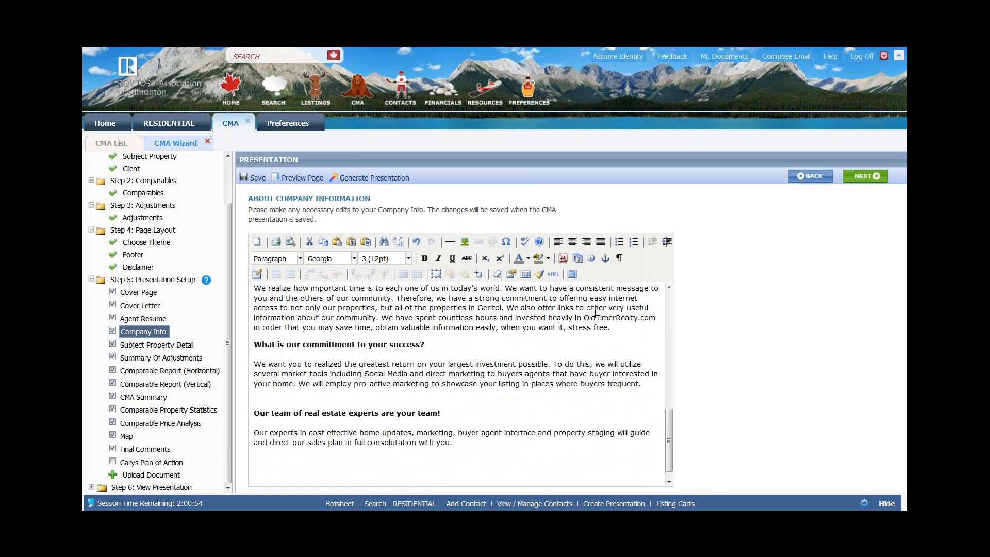
scroll(594, 316, "up", 13)
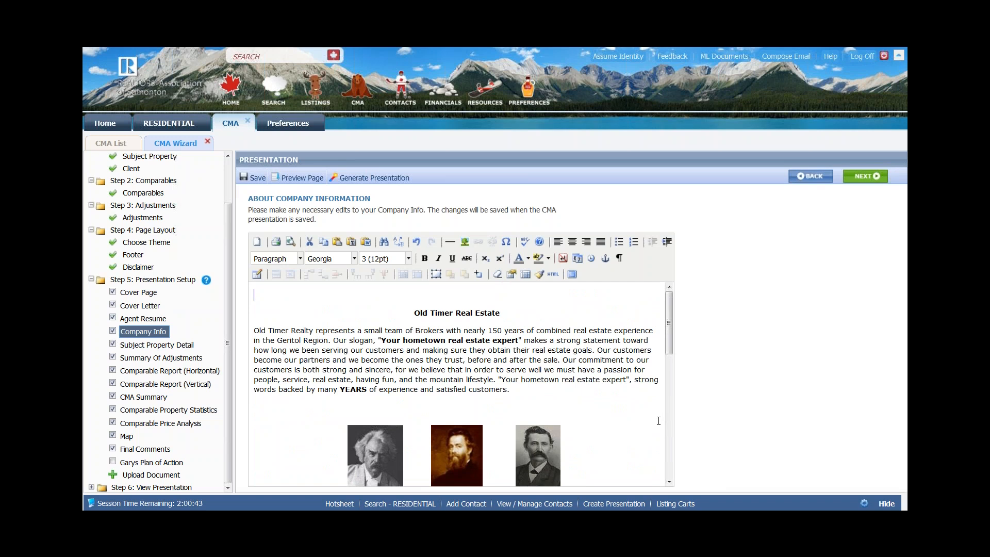
- Confirm Basic Subject Report as the Subject Property Detail view, then advance past it
left_click(861, 178)
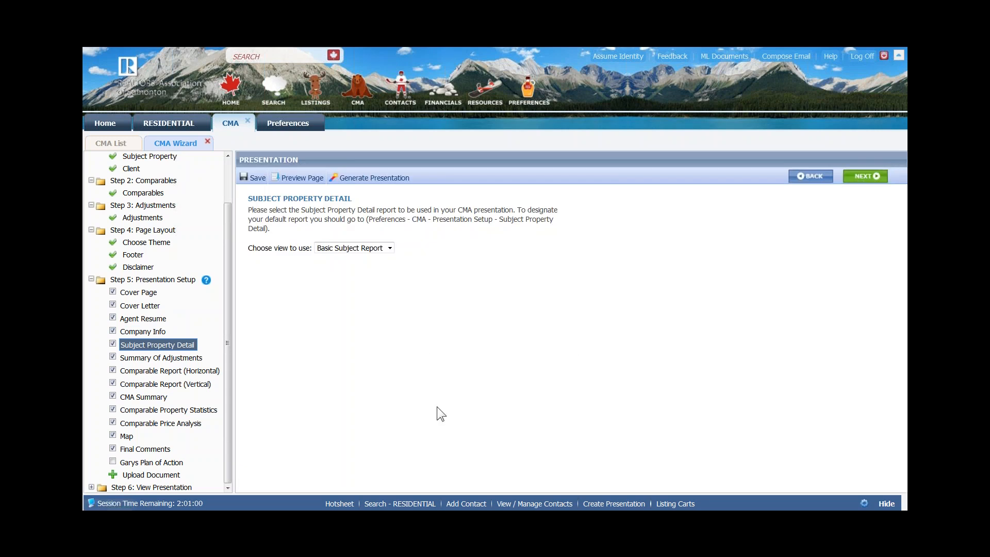
left_click(390, 247)
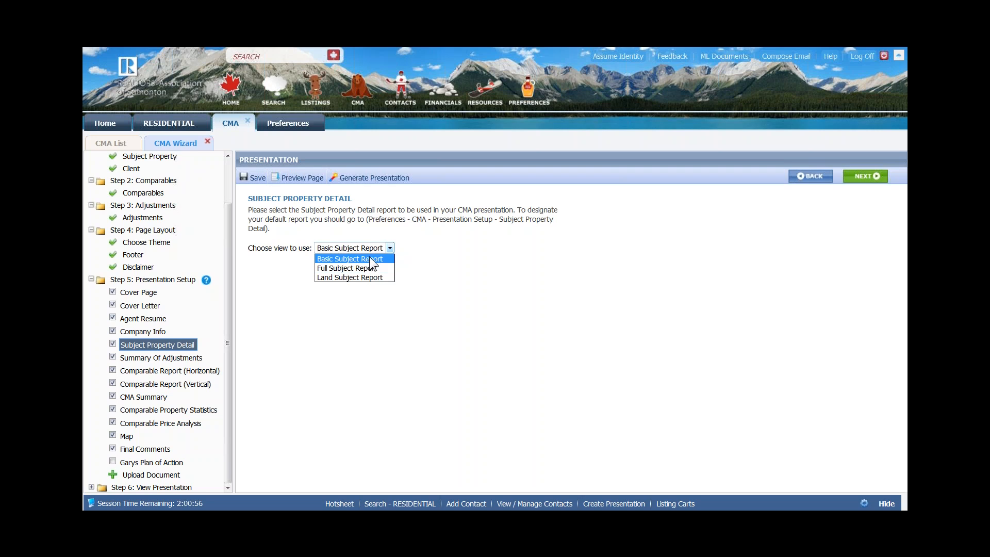
left_click(371, 258)
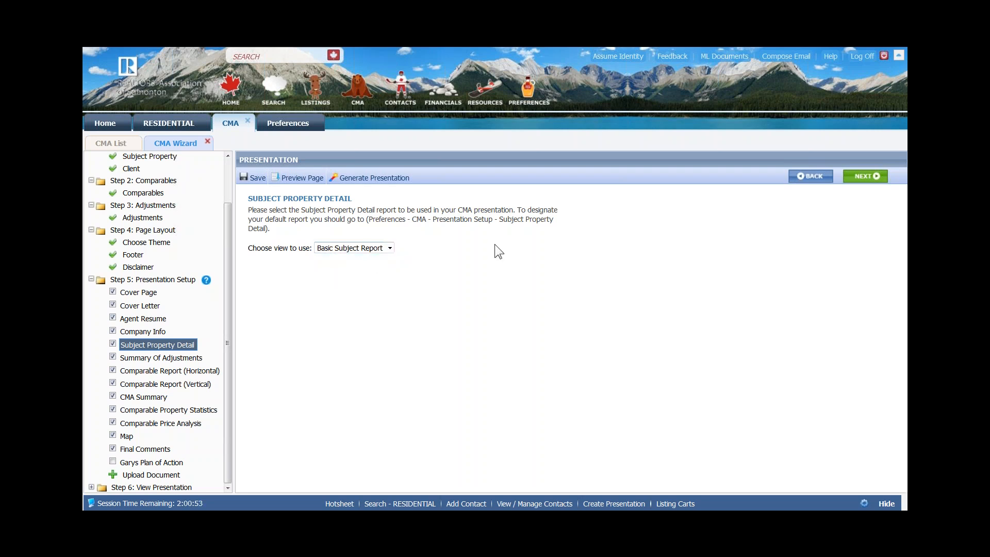
left_click(858, 177)
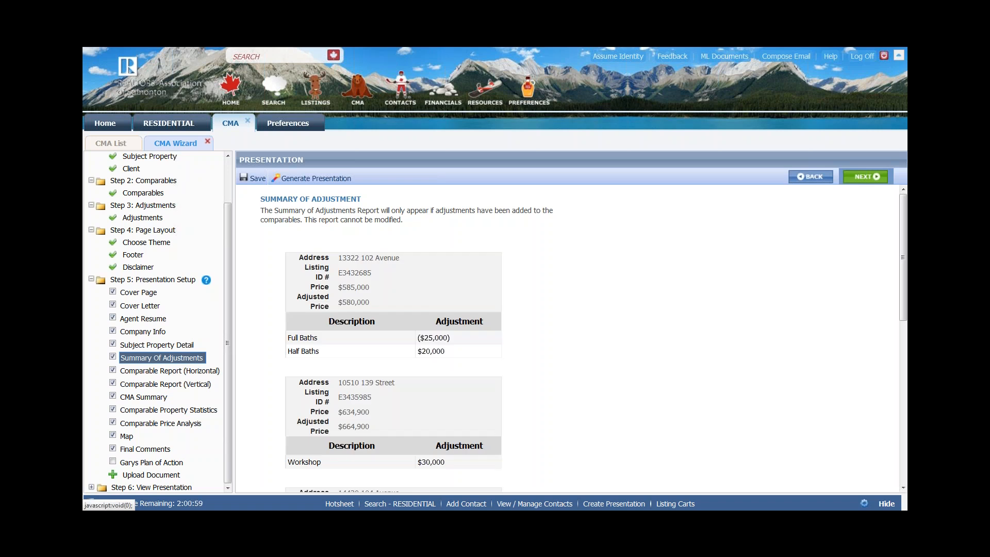
- Review the three comparables' adjustments, including the $420,000 one with a $5,000 Home Theater adjustment
scroll(633, 345, "down", 3)
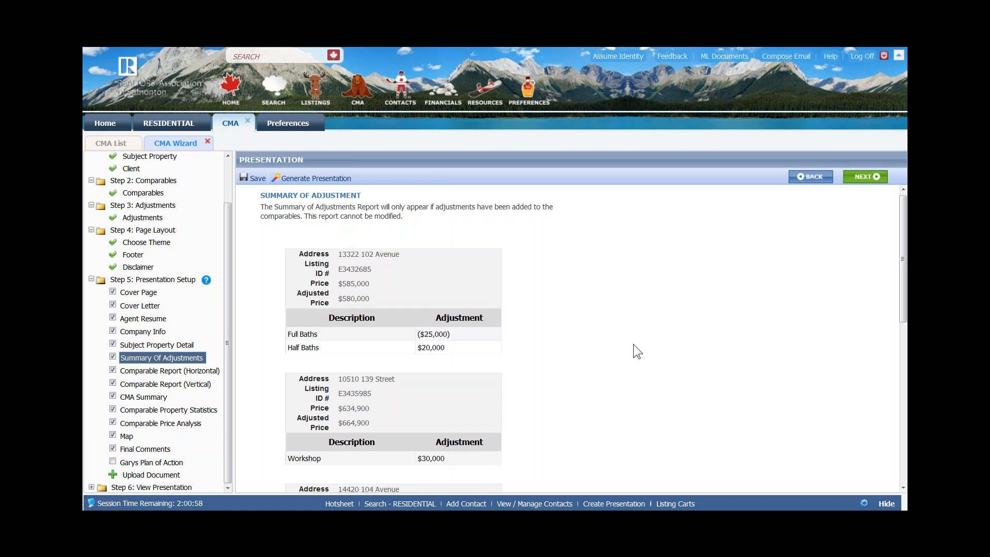
scroll(633, 344, "down", 1)
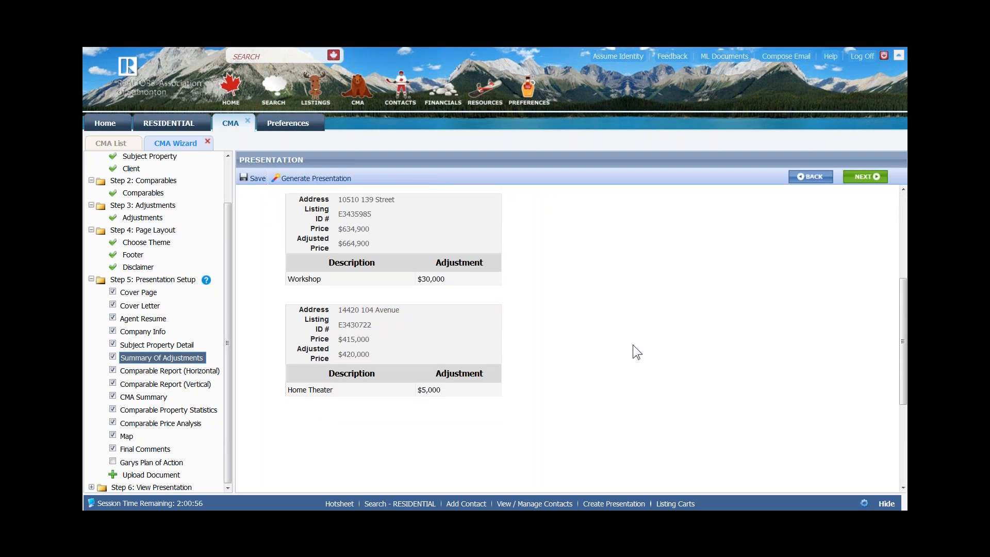
scroll(633, 345, "up", 2)
scroll(633, 345, "up", 2)
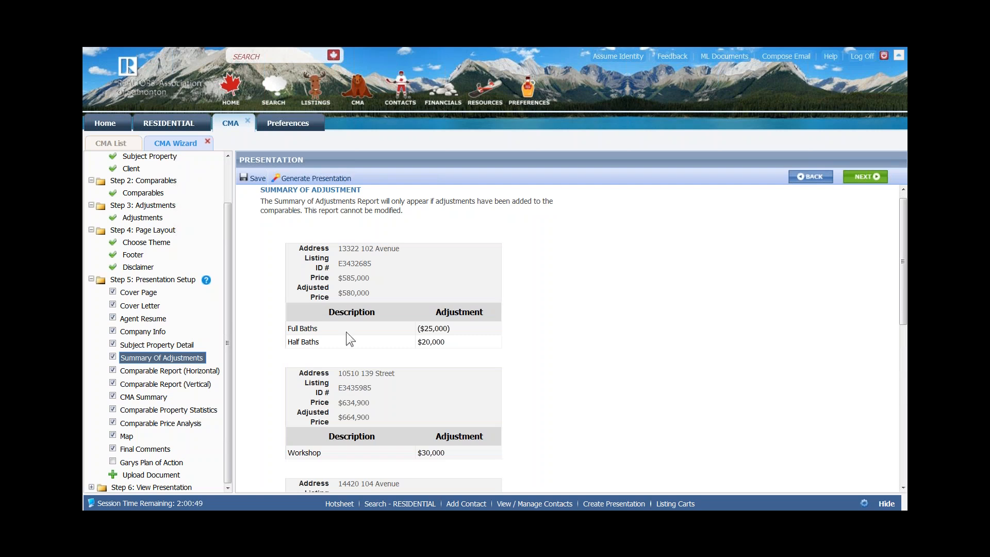
left_click(141, 219)
scroll(457, 412, "down", 3)
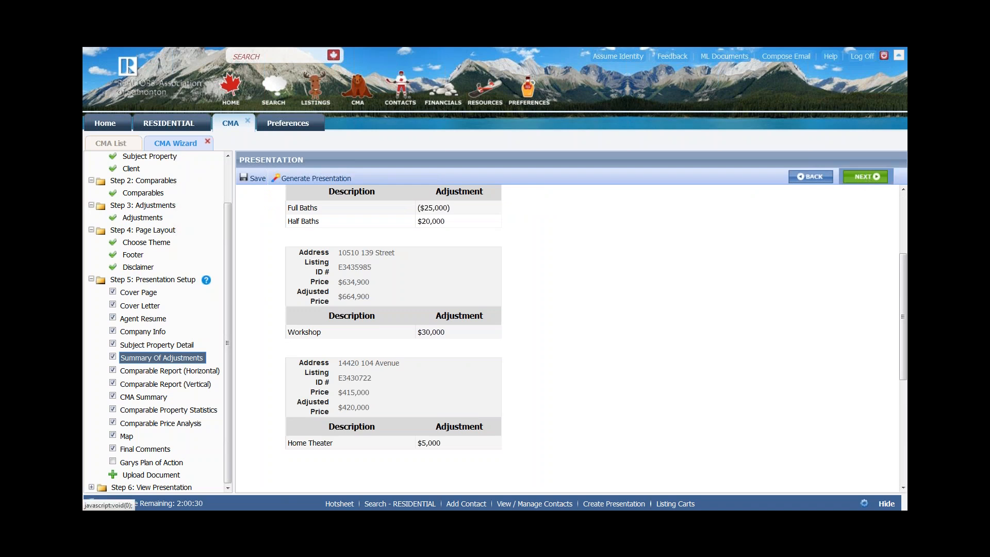
left_click(864, 177)
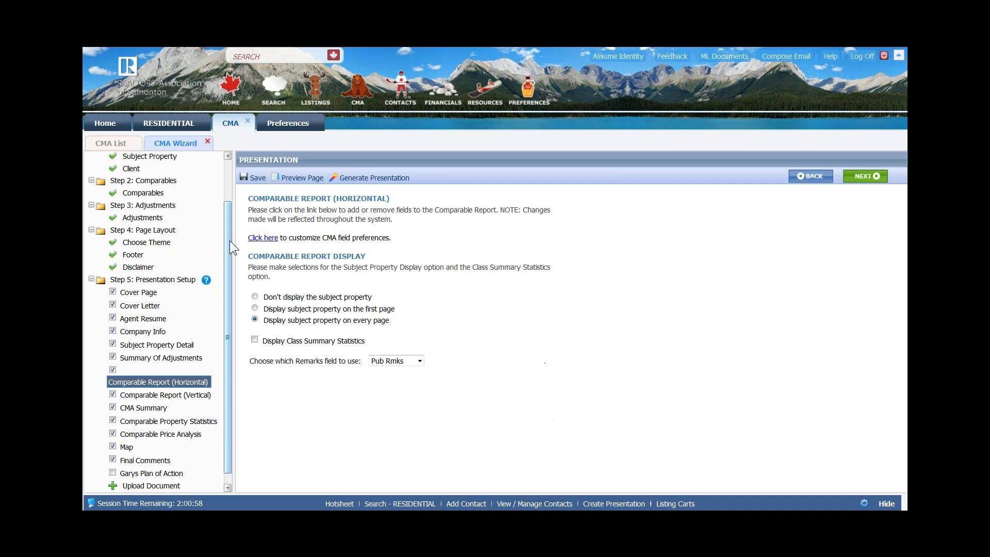
- Dismiss the Outlook error and open the horizontal report's field preferences
left_click(612, 247)
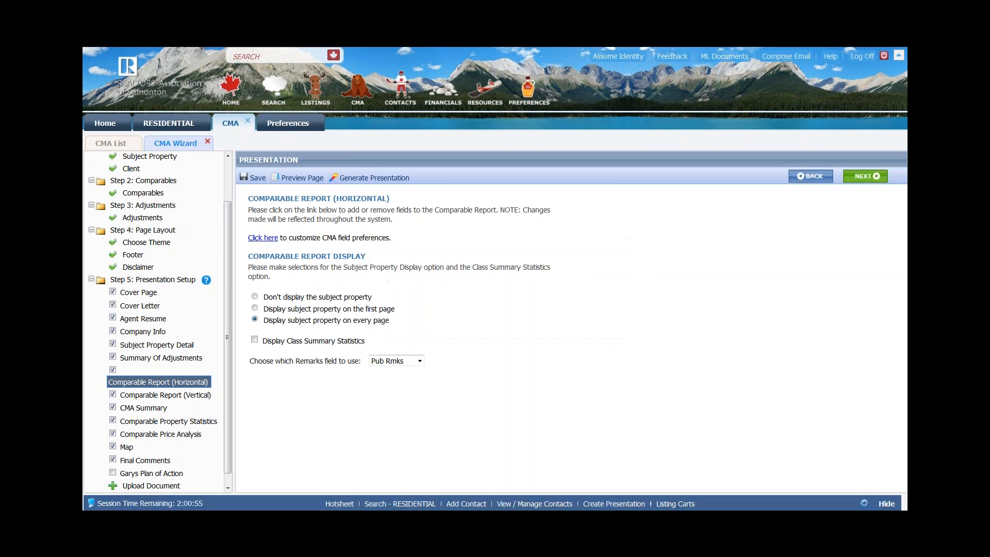
left_click(256, 239)
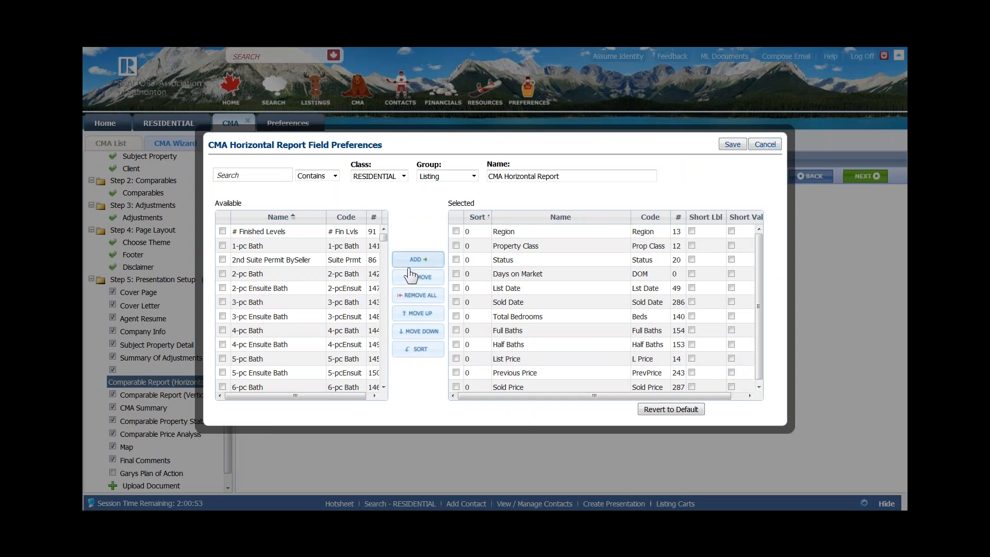
- Move Sold Price up and back to the bottom of the Selected fields, then save
left_click(676, 319)
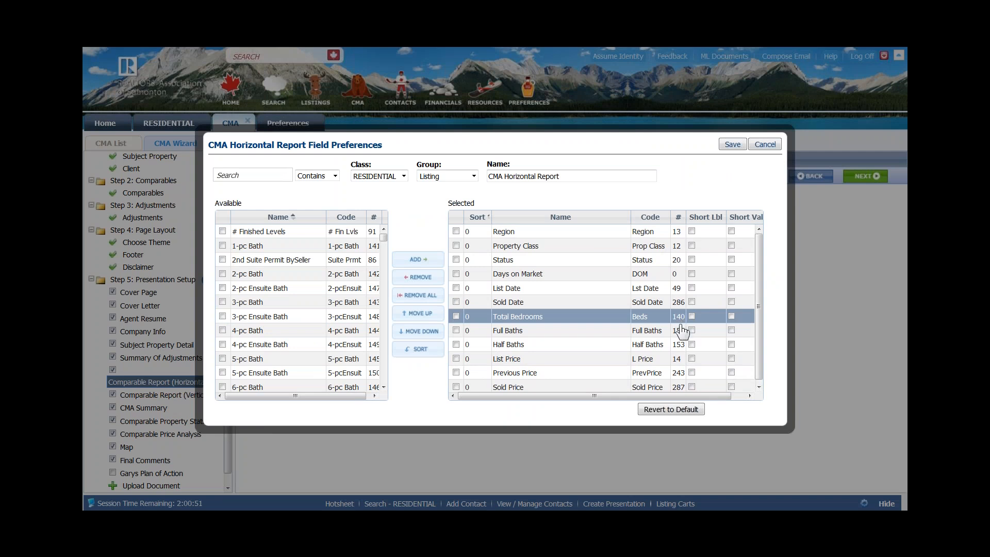
left_click(523, 388)
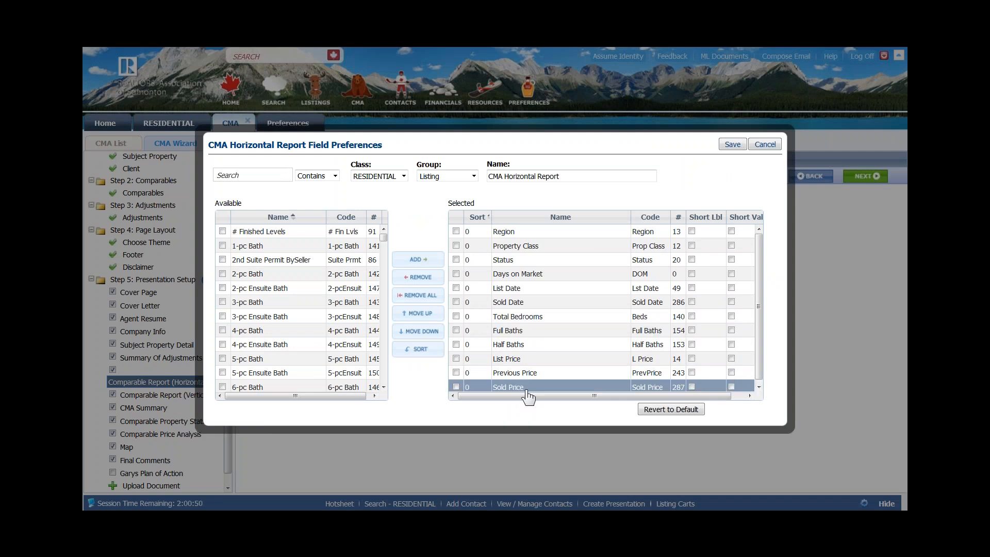
left_click(420, 313)
left_click(420, 314)
left_click(421, 313)
left_click(428, 332)
left_click(428, 333)
left_click(428, 332)
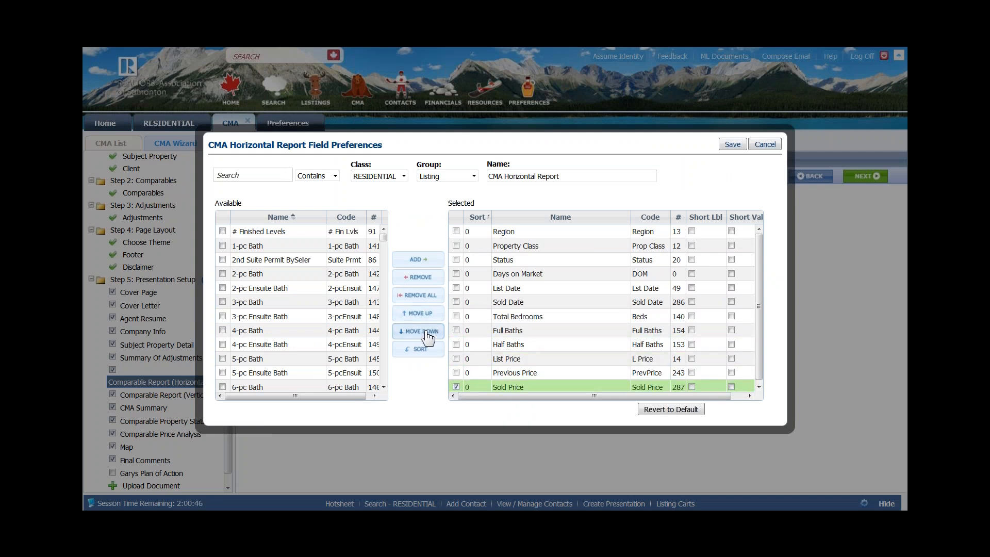
left_click(456, 385)
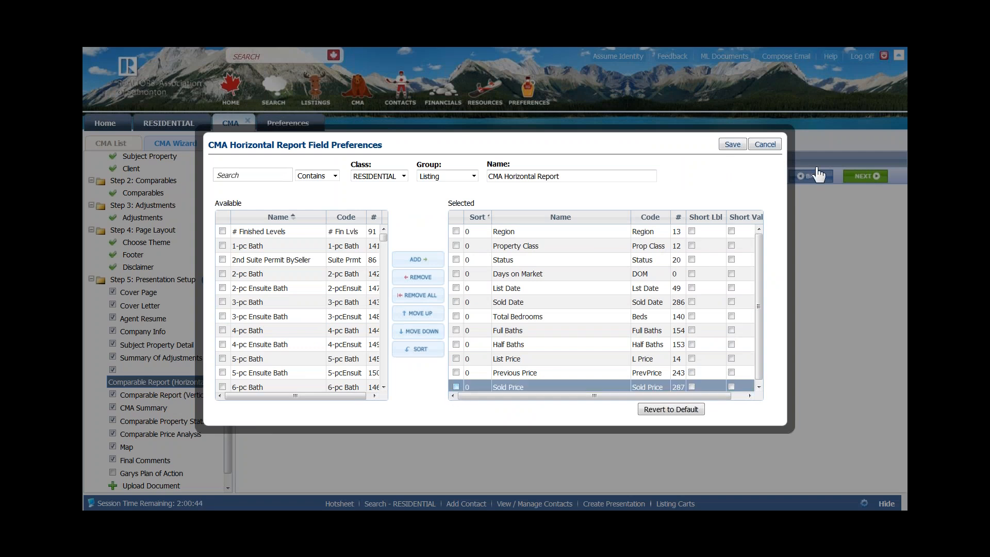
left_click(732, 145)
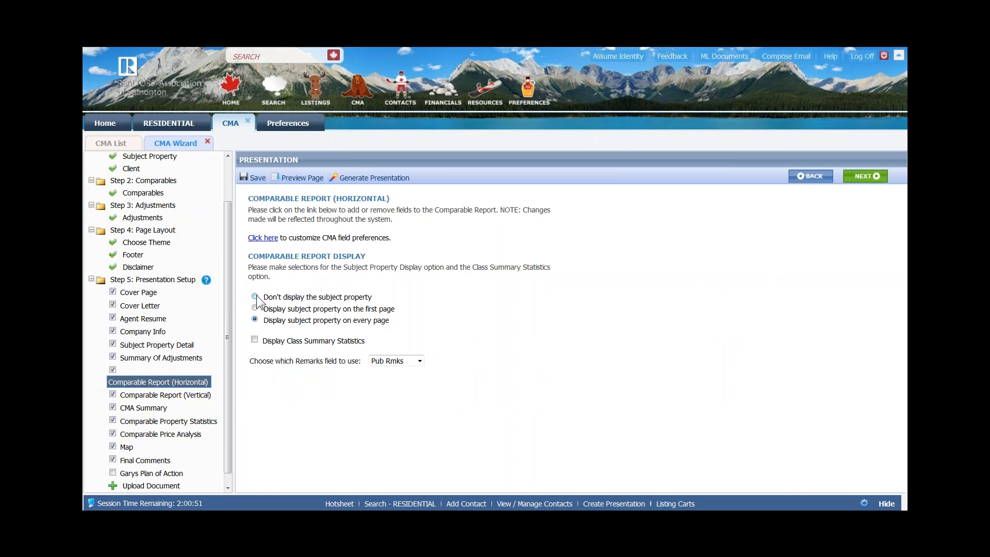
- Show the subject on the first page only, add class summary statistics, and keep Pub Rmks remarks
left_click_drag(280, 297, 305, 296)
left_click_drag(299, 308, 329, 308)
left_click(255, 308)
left_click(254, 339)
left_click(420, 361)
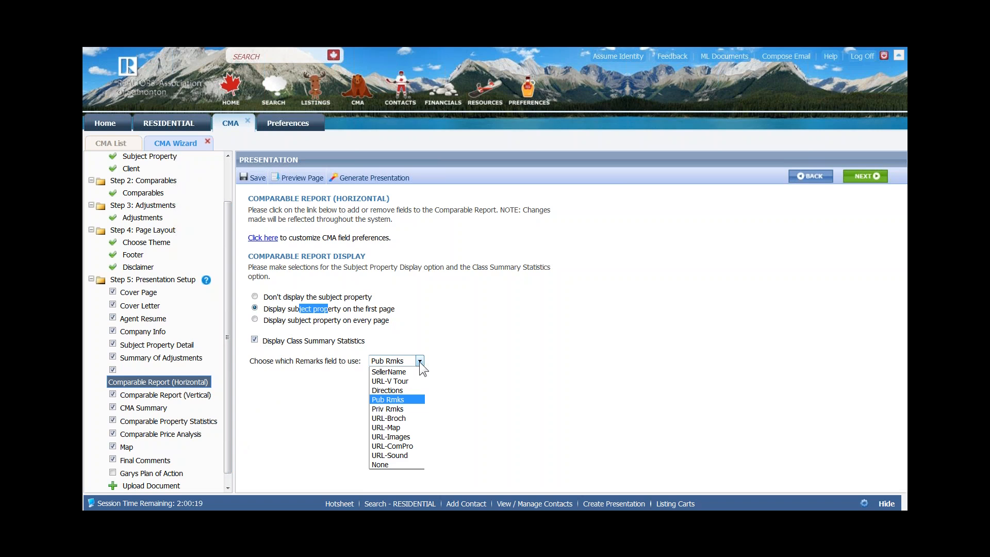
left_click(402, 399)
left_click(465, 334)
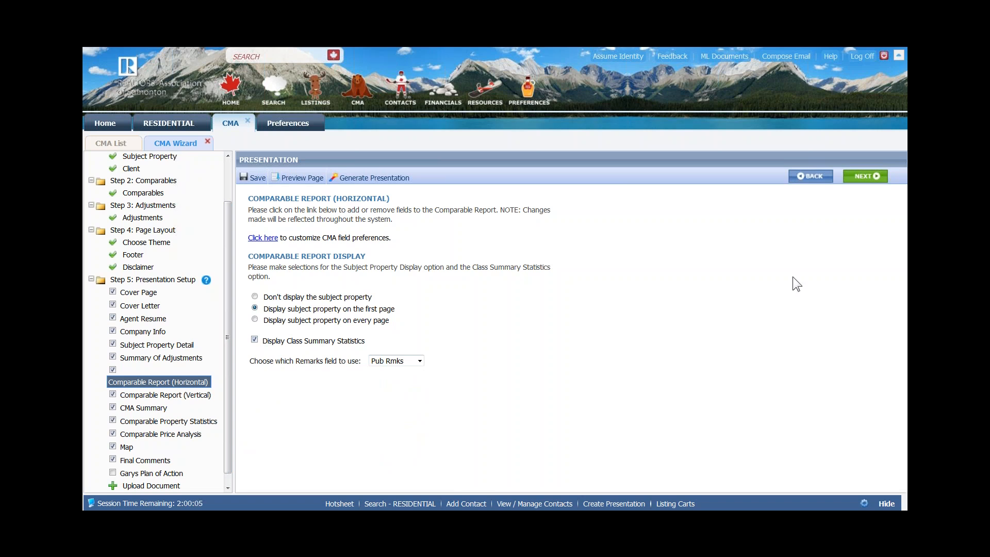
left_click(863, 177)
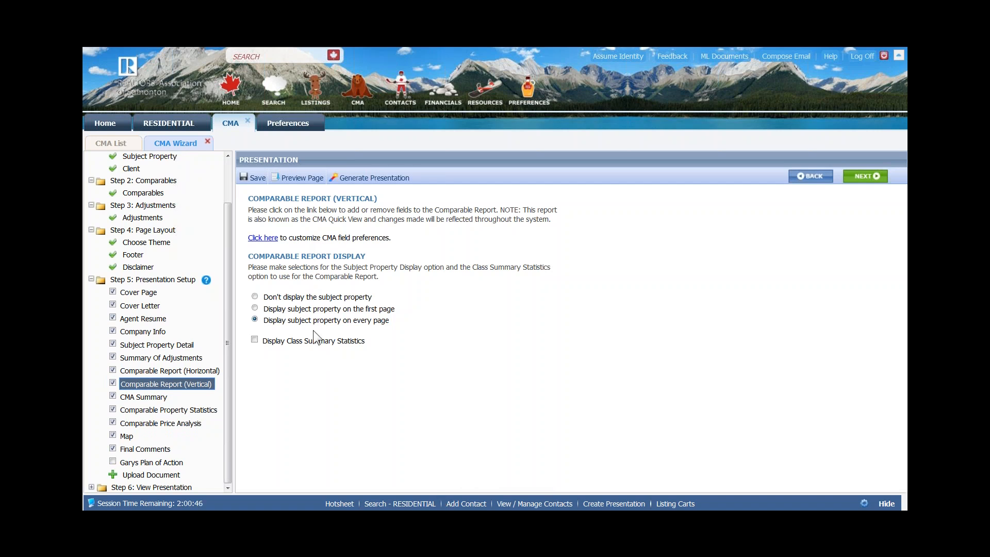
- Save the vertical report's field preferences unchanged and enable Display Class Summary Statistics
left_click(264, 239)
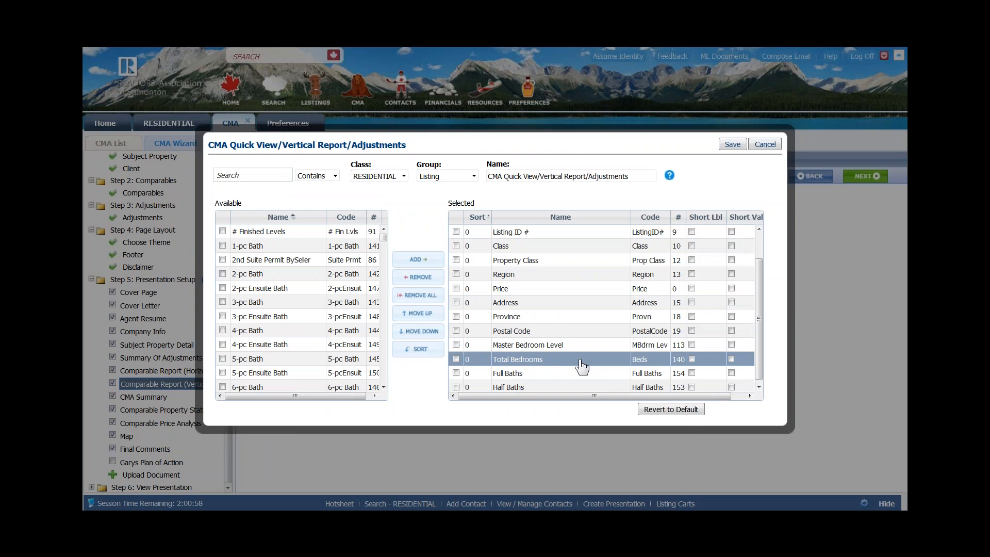
left_click(732, 144)
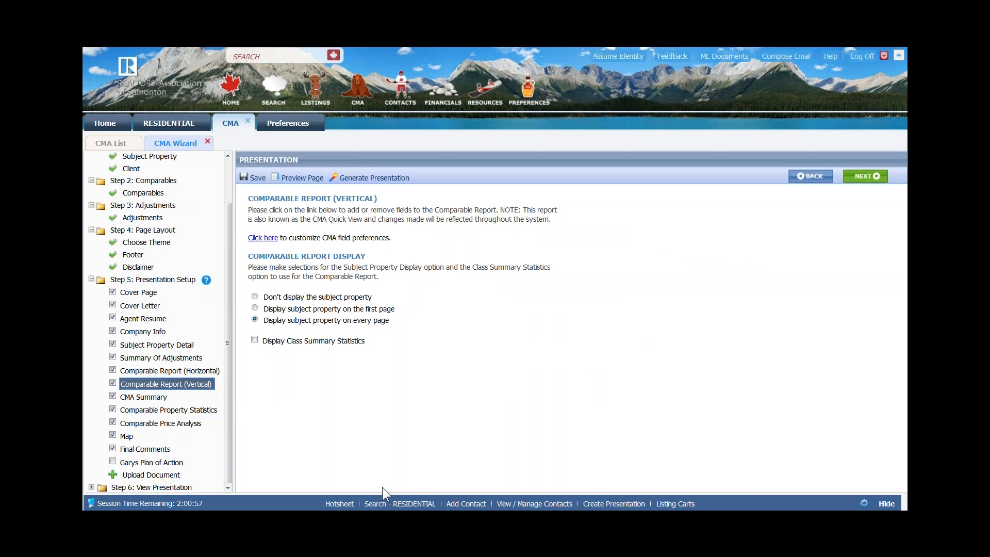
left_click(254, 340)
left_click(865, 176)
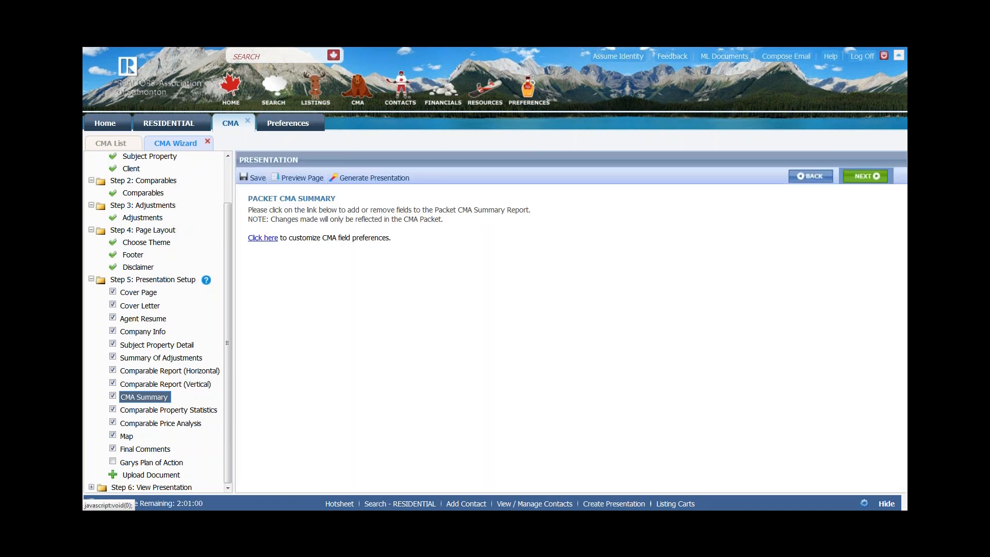
- Review the Address, Community and other Selected summary fields through Half Baths, and save them
left_click(261, 239)
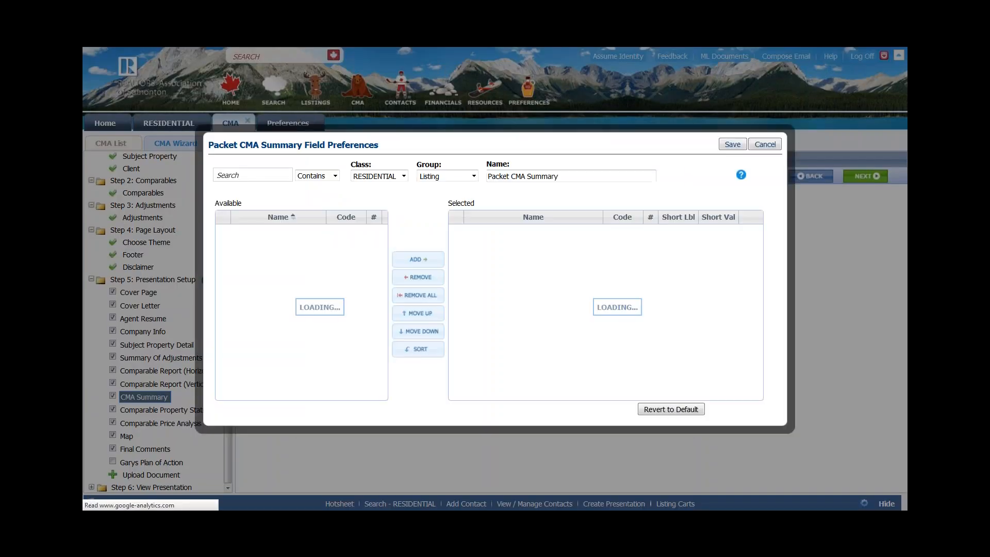
left_click(524, 234)
left_click(528, 248)
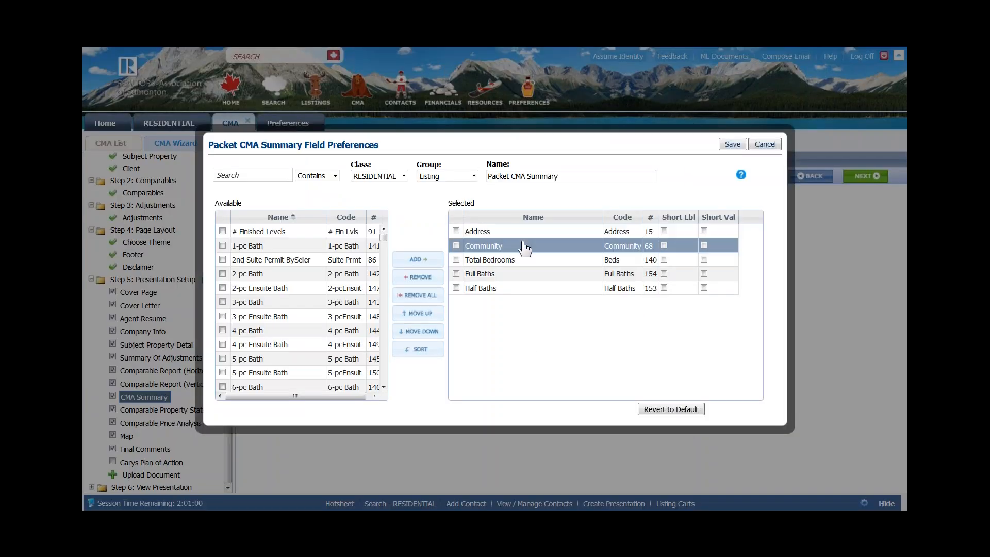
left_click(543, 261)
left_click(542, 275)
left_click(538, 289)
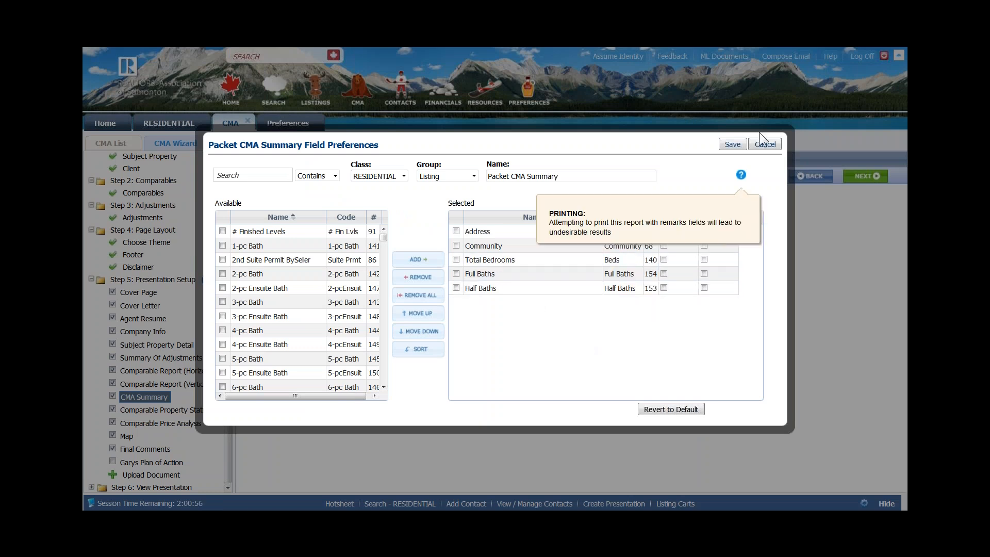
left_click(731, 145)
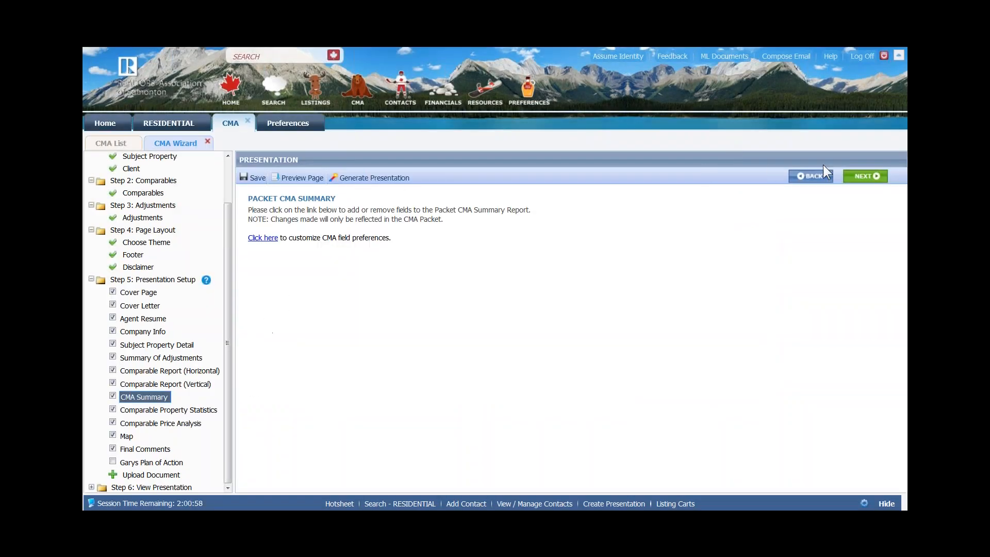
left_click(860, 176)
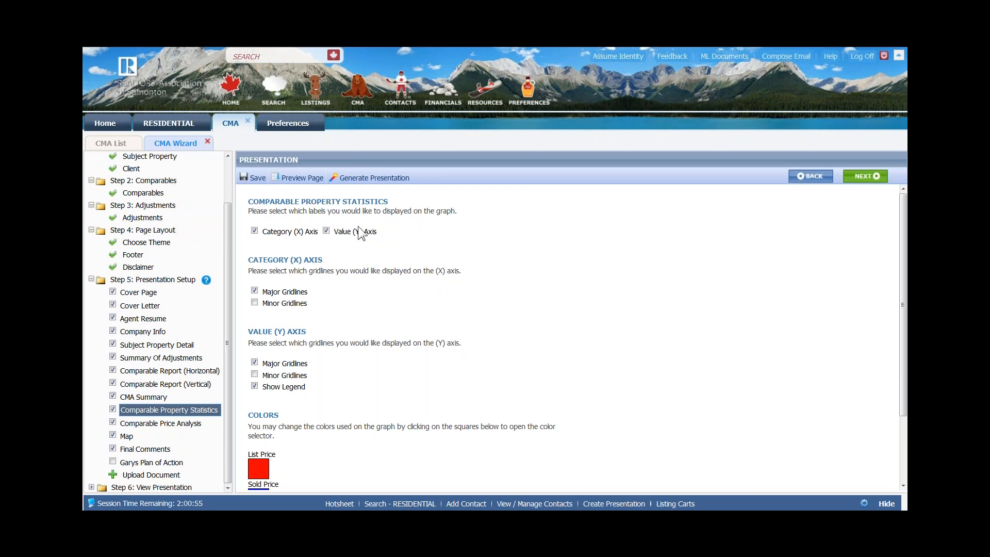
- Add minor gridlines to both the X and Y axes of the statistics chart
left_click(254, 303)
left_click(255, 374)
scroll(592, 390, "down", 3)
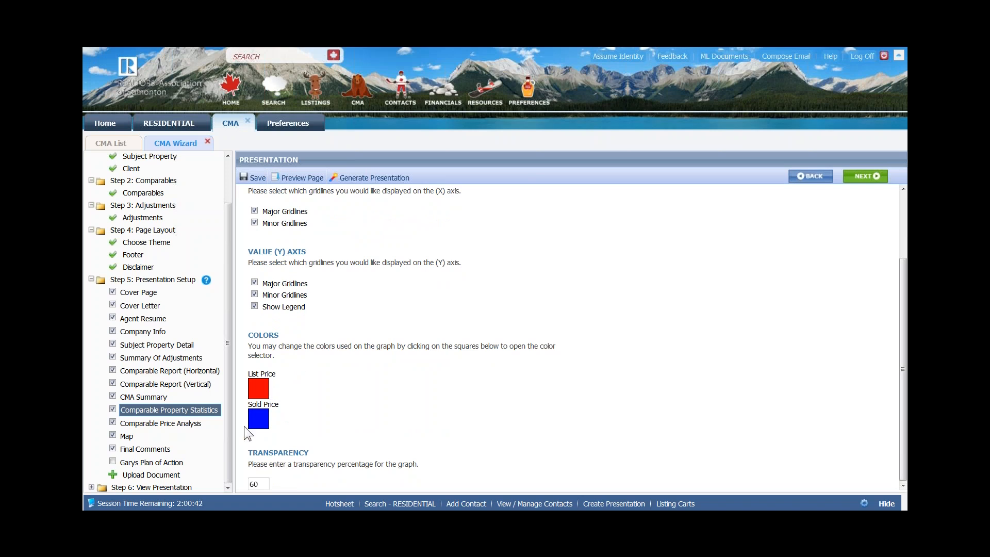
- Change the List Price series colour from red to a dark green
left_click(259, 395)
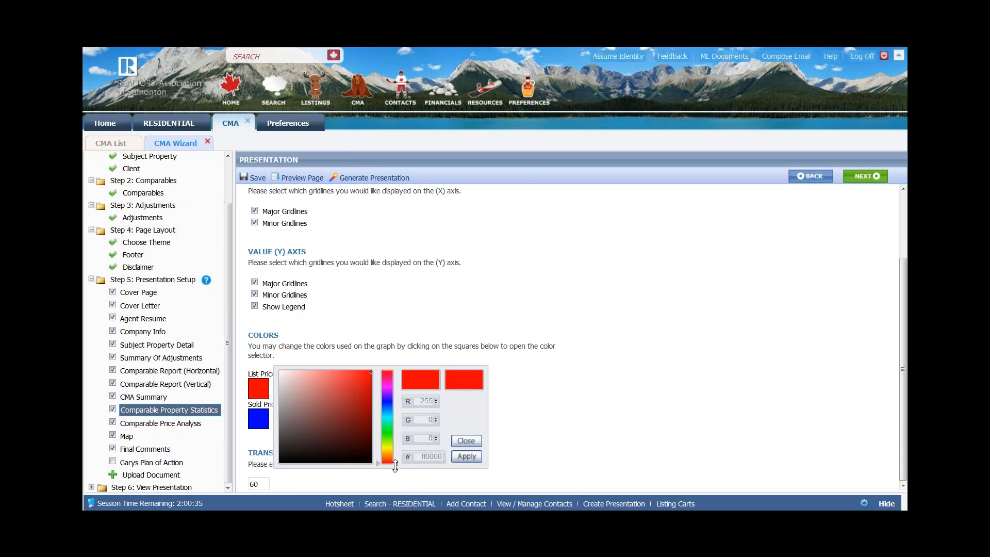
left_click_drag(398, 466, 404, 433)
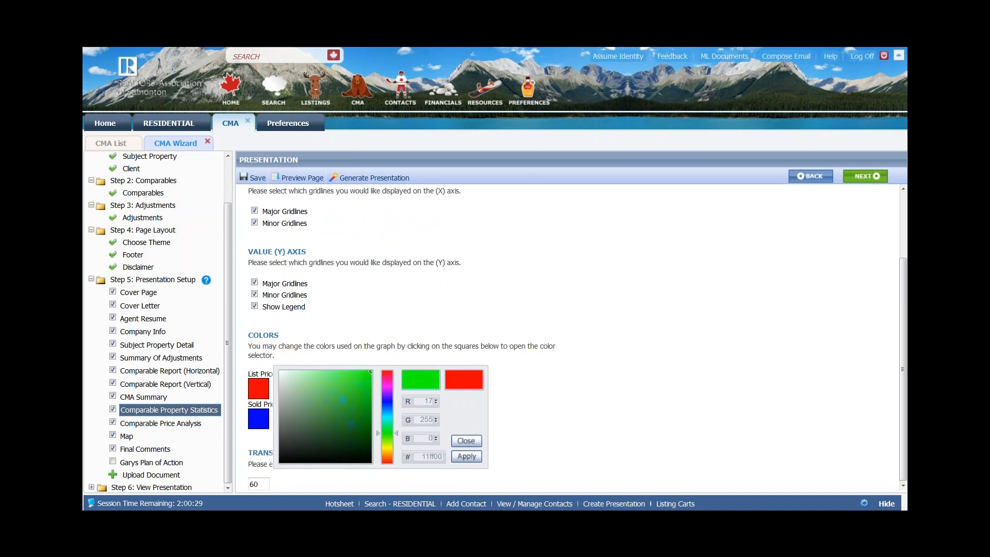
left_click(364, 400)
left_click(347, 420)
left_click(331, 394)
left_click(354, 412)
left_click(356, 409)
left_click(361, 409)
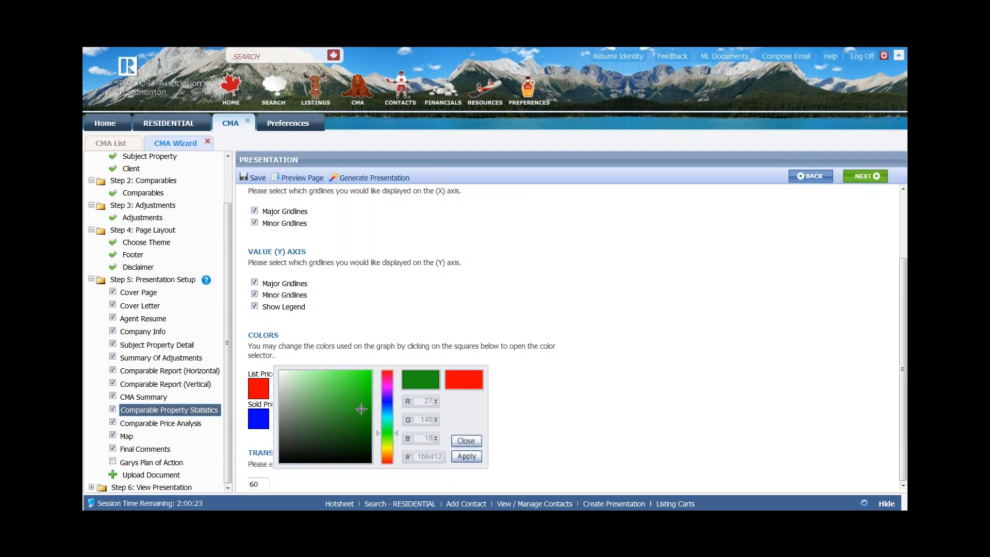
left_click(461, 457)
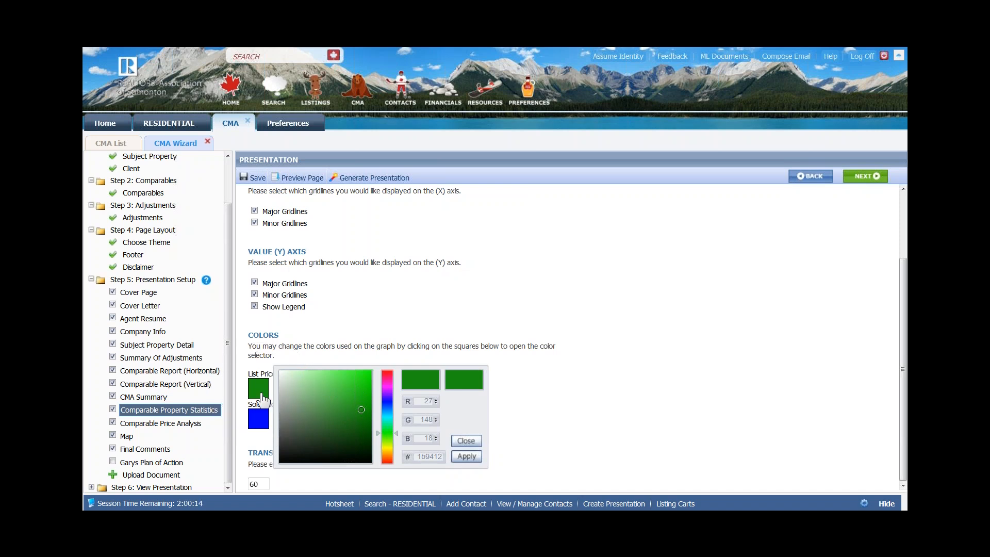
left_click(466, 442)
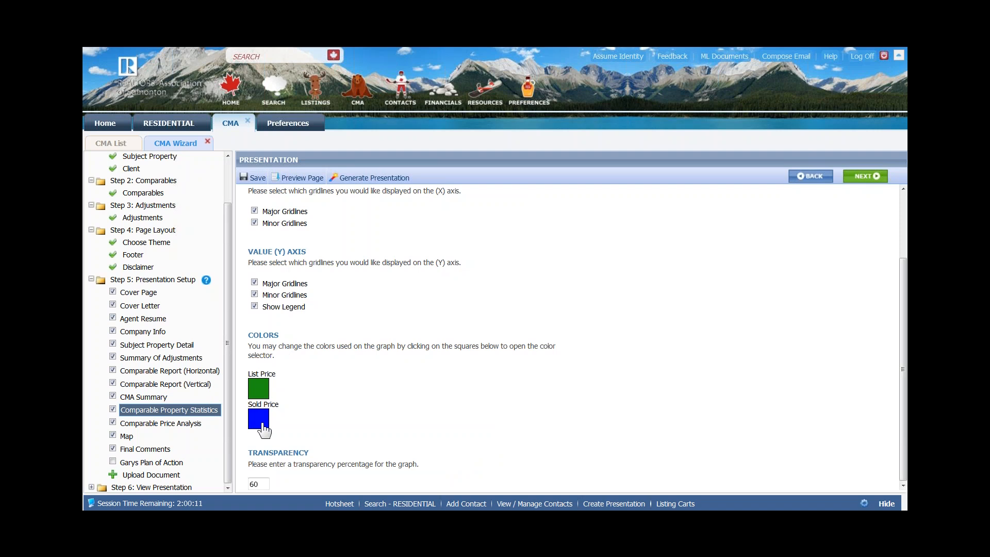
left_click(864, 176)
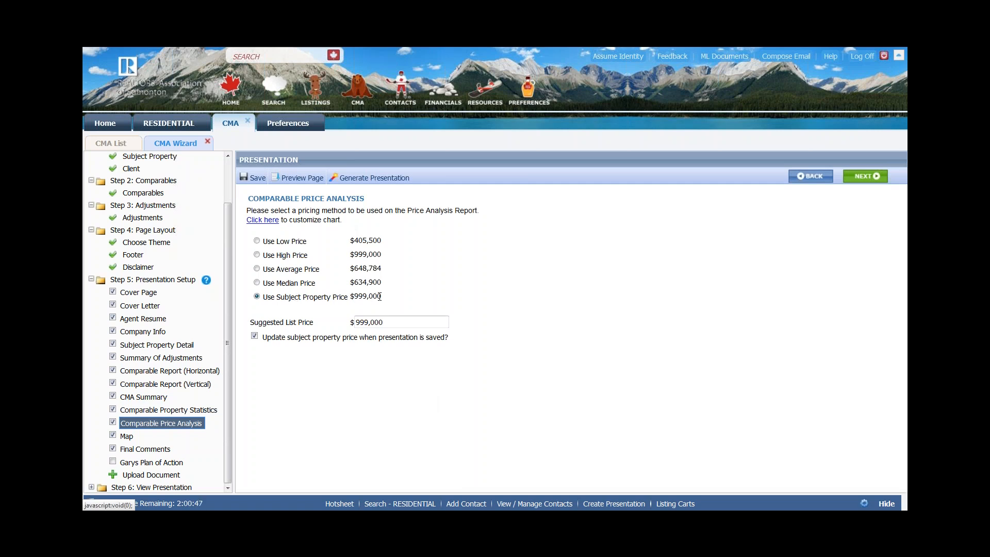
- Replace the $999,000 suggested list price with 675000 and preview the page
left_click_drag(383, 297, 353, 301)
left_click_drag(393, 322, 308, 336)
type("675000")
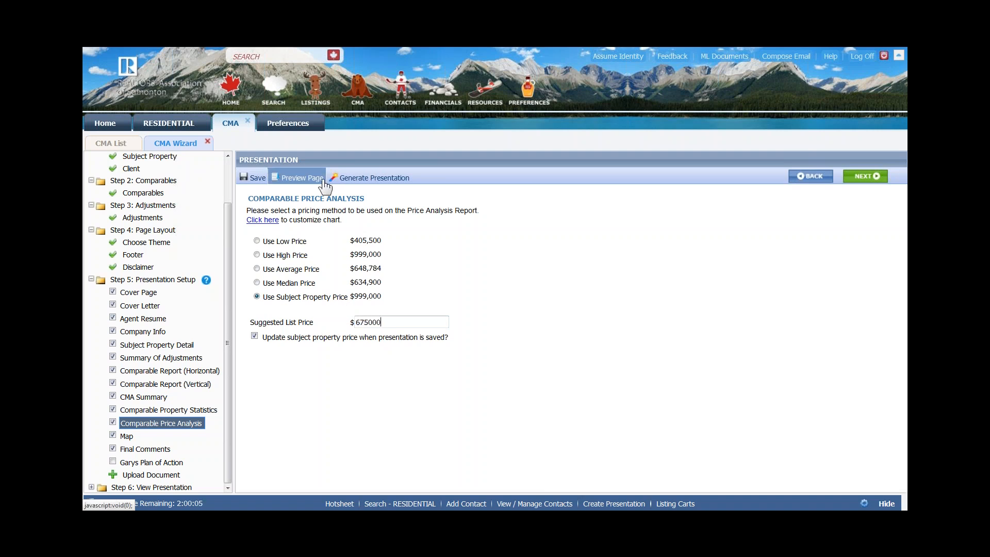
left_click(292, 187)
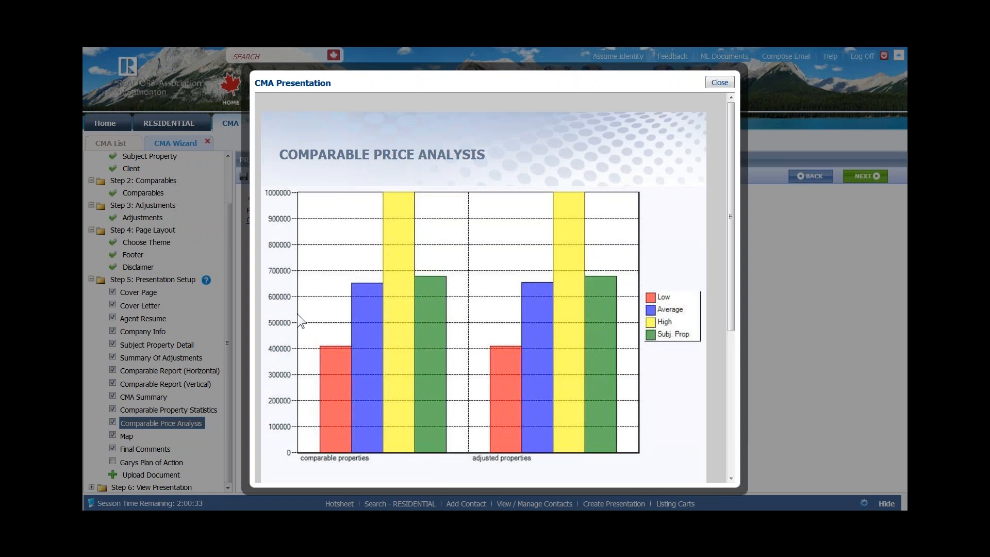
- Dismiss the error, close the price analysis preview, and save the presentation
left_click(611, 247)
left_click(575, 340)
left_click(717, 87)
left_click(364, 322)
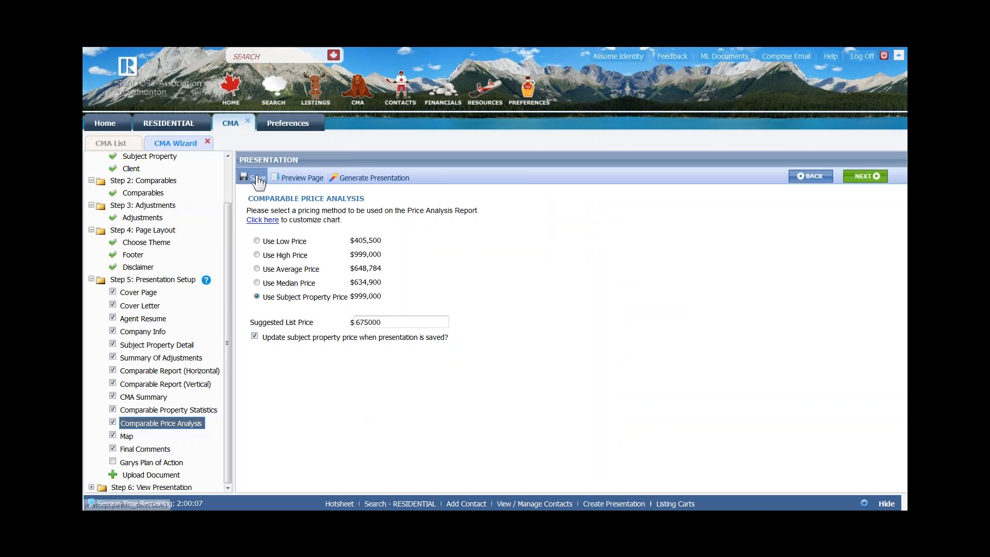
left_click(257, 181)
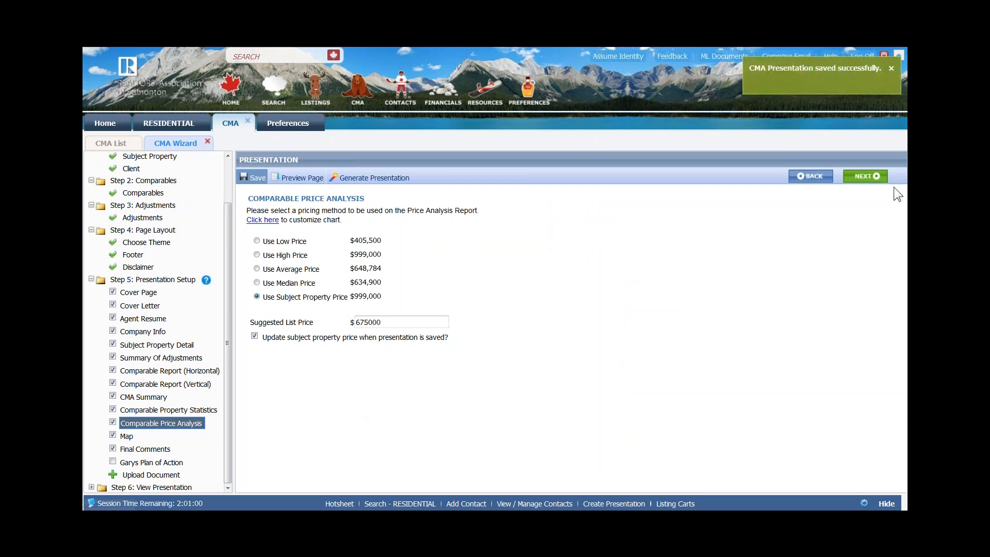
left_click(867, 176)
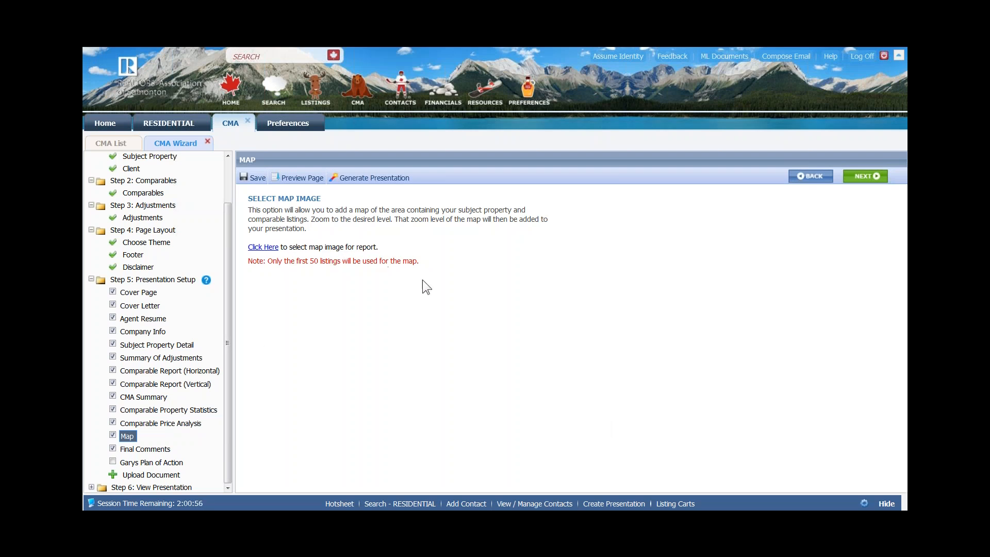
- Pick the CMA area map image, adjust its zoom level, and select it for the report
left_click(264, 248)
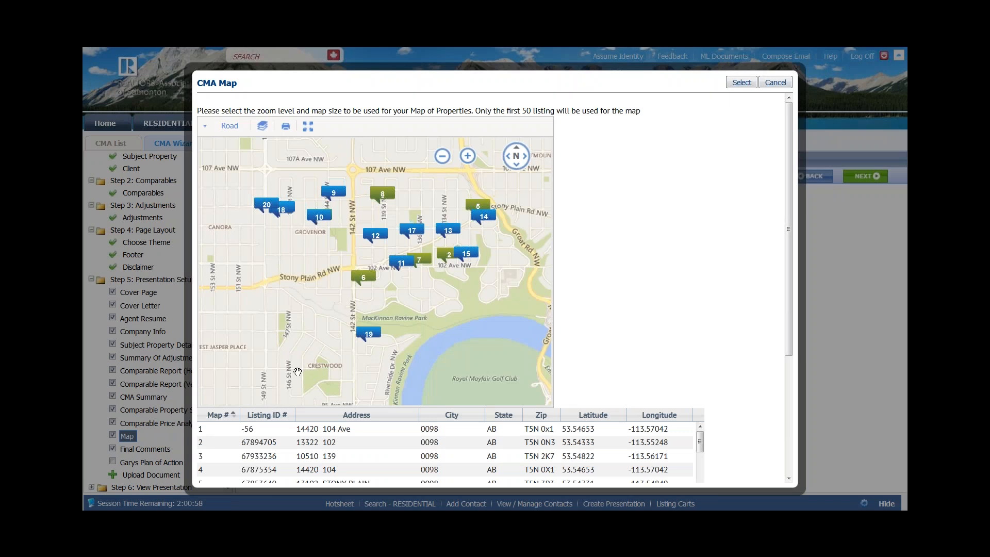
mouse_move(466, 164)
left_click(467, 157)
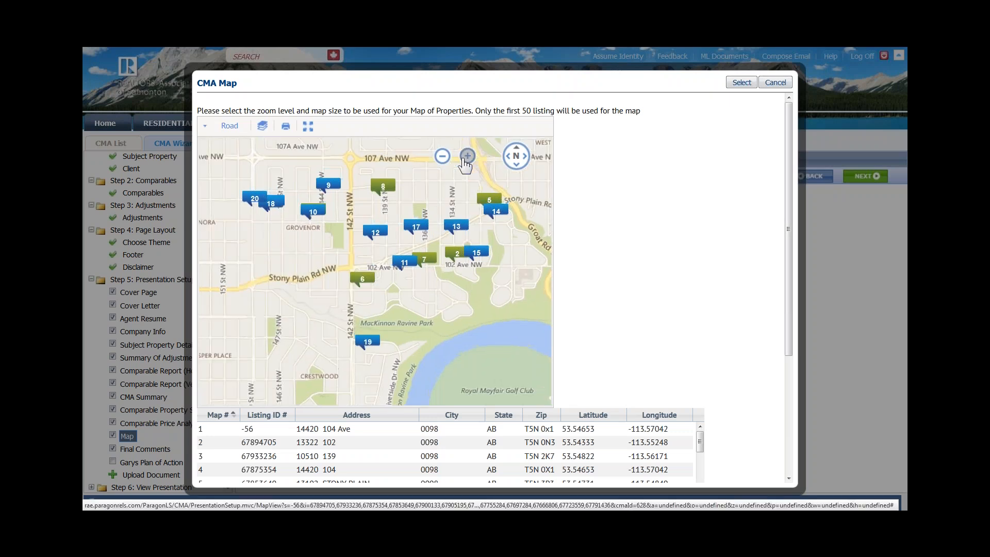
mouse_move(393, 261)
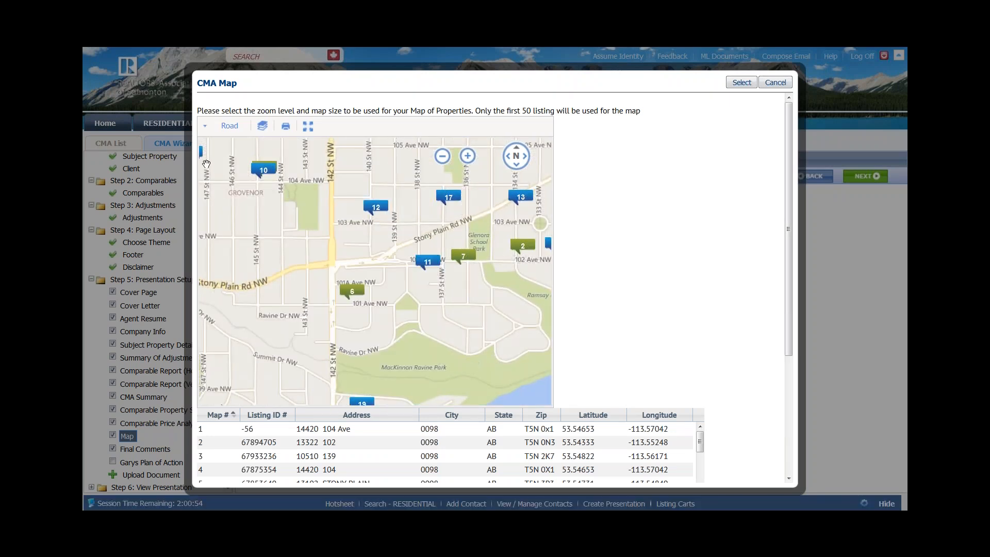
left_click(442, 156)
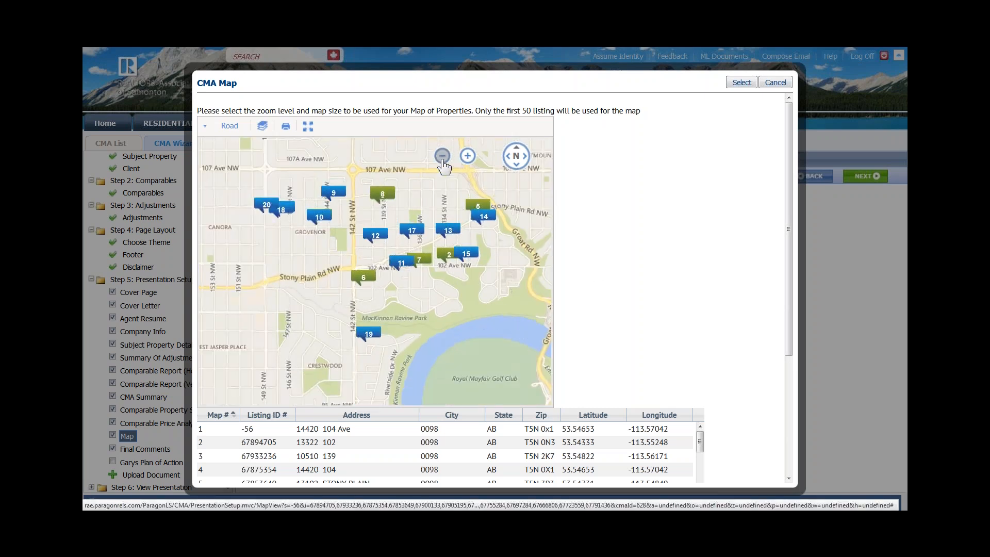
left_click(442, 157)
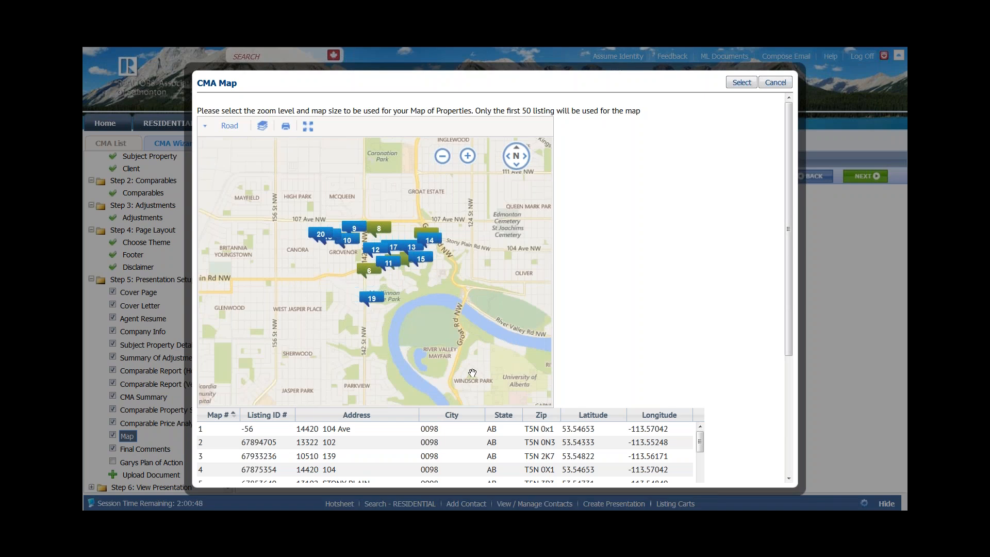
left_click(468, 156)
mouse_move(447, 235)
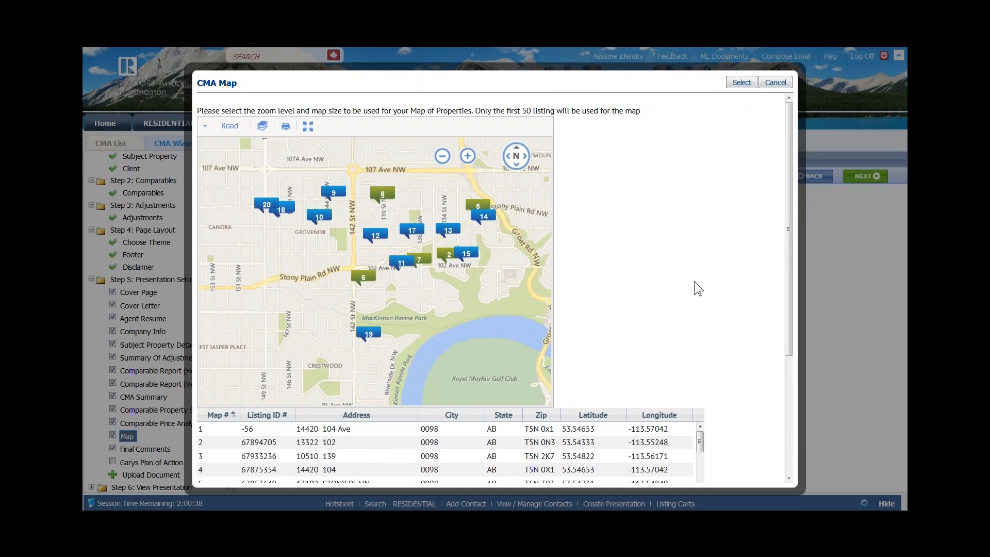
left_click(742, 83)
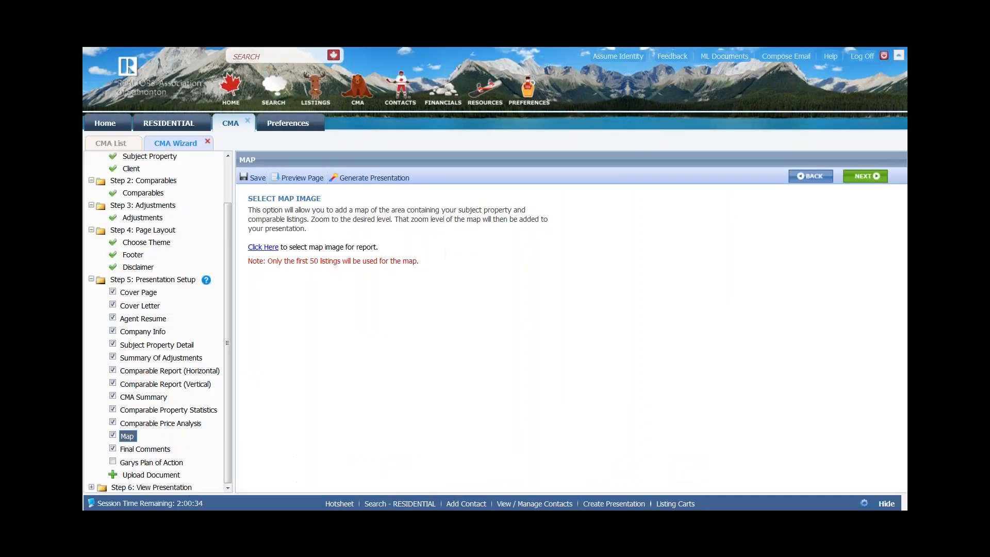
left_click(870, 176)
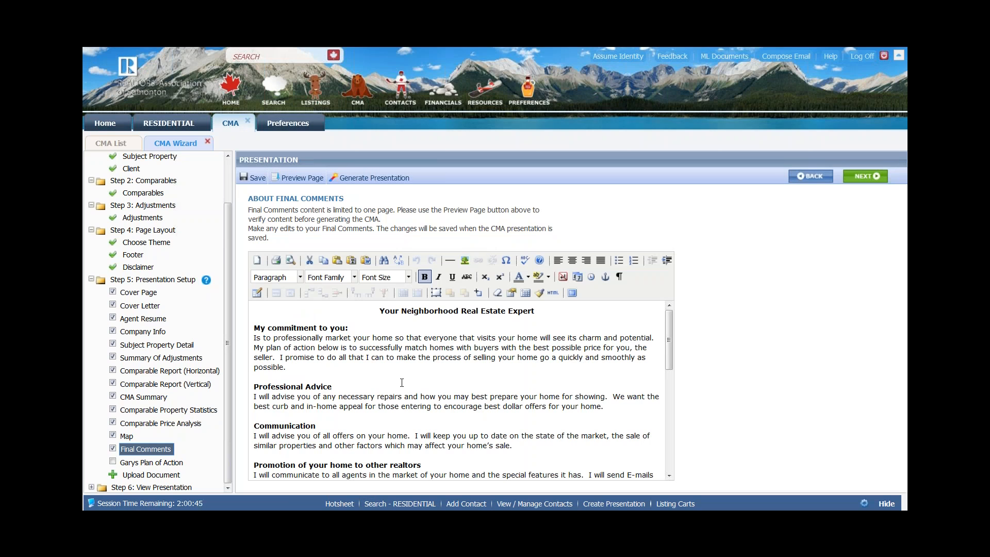
- Keep the pre-filled Final Comments text, tick Garys Plan of Action, and save the presentation
left_click(406, 369)
scroll(407, 361, "down", 5)
scroll(408, 361, "down", 8)
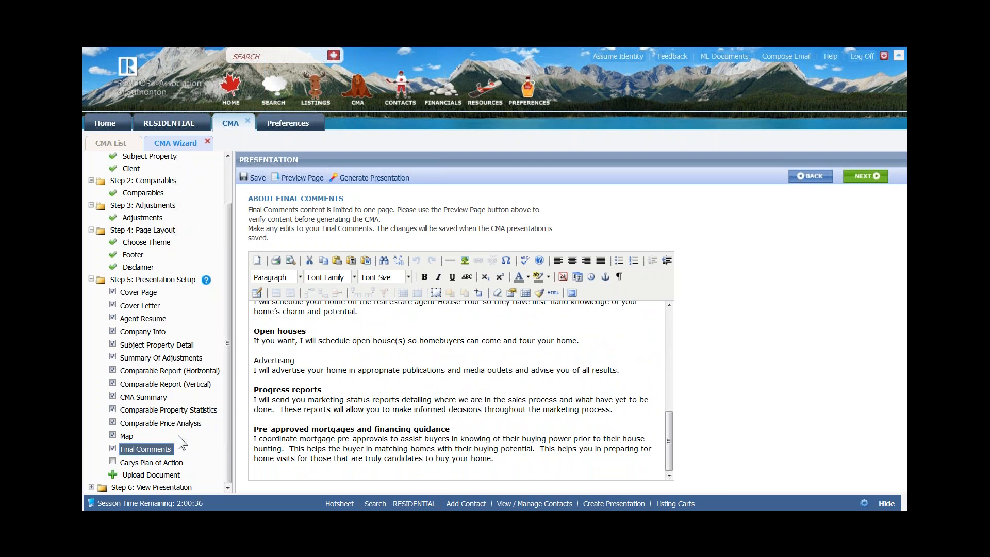
left_click(113, 462)
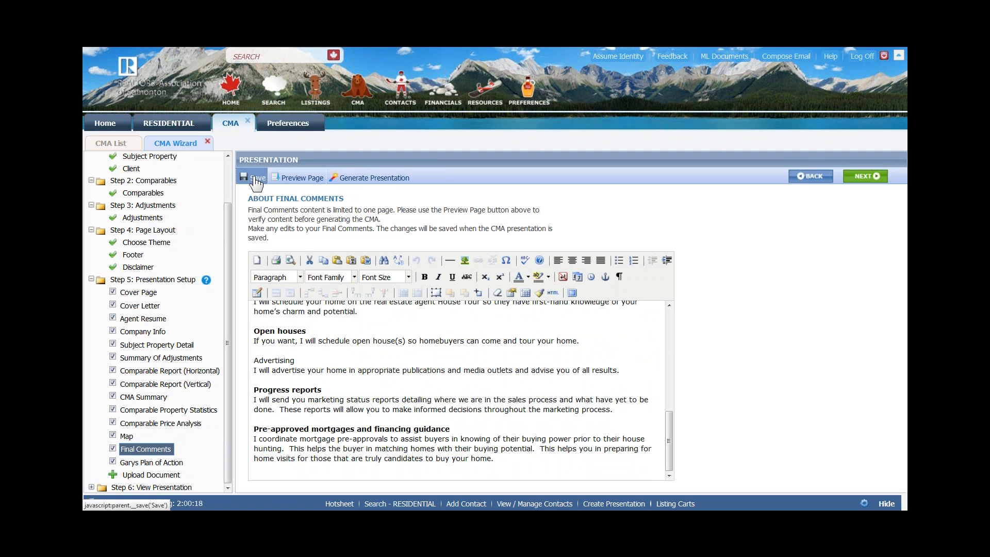
left_click(256, 179)
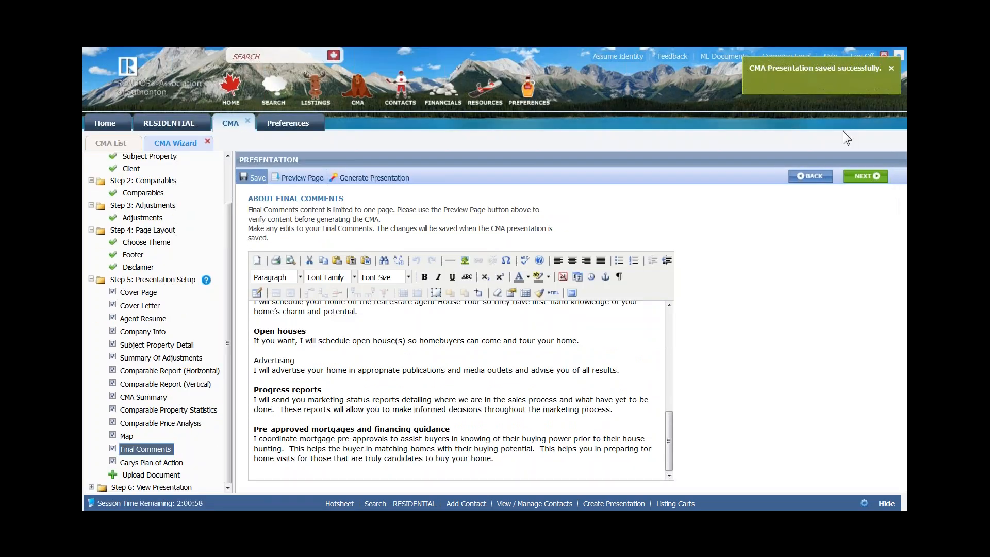
left_click(867, 176)
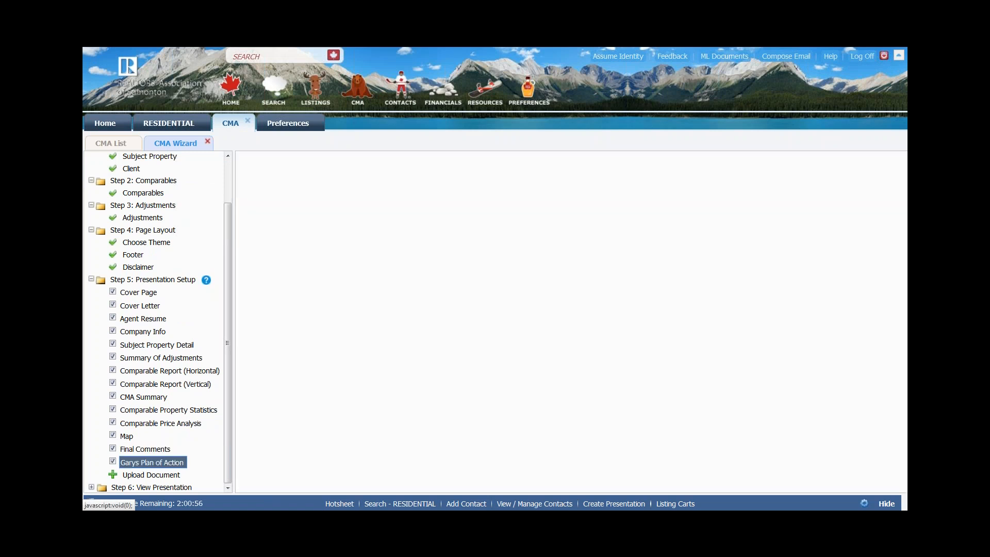
- On Step 6, start generating the CMA presentation and follow its progress into PDF conversion
left_click(866, 177)
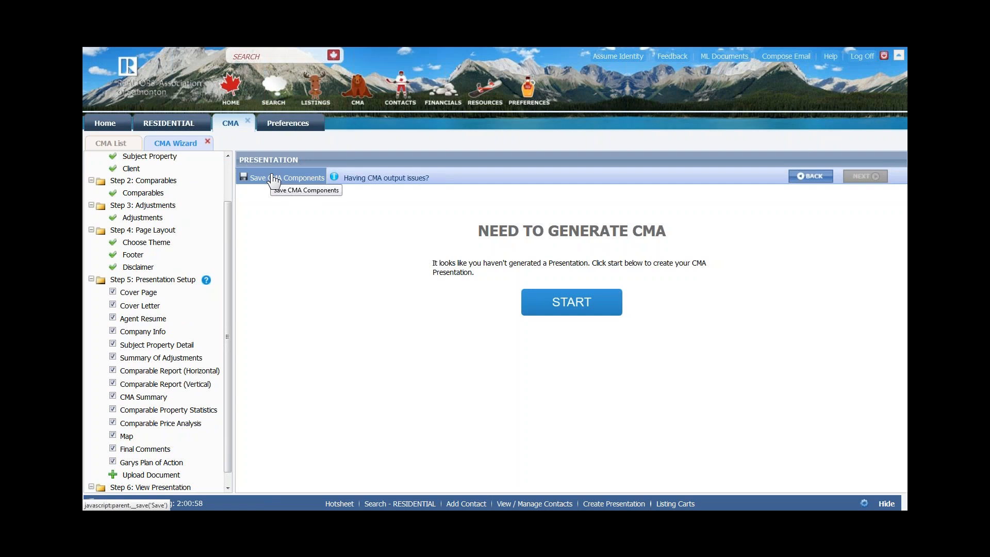
left_click(569, 309)
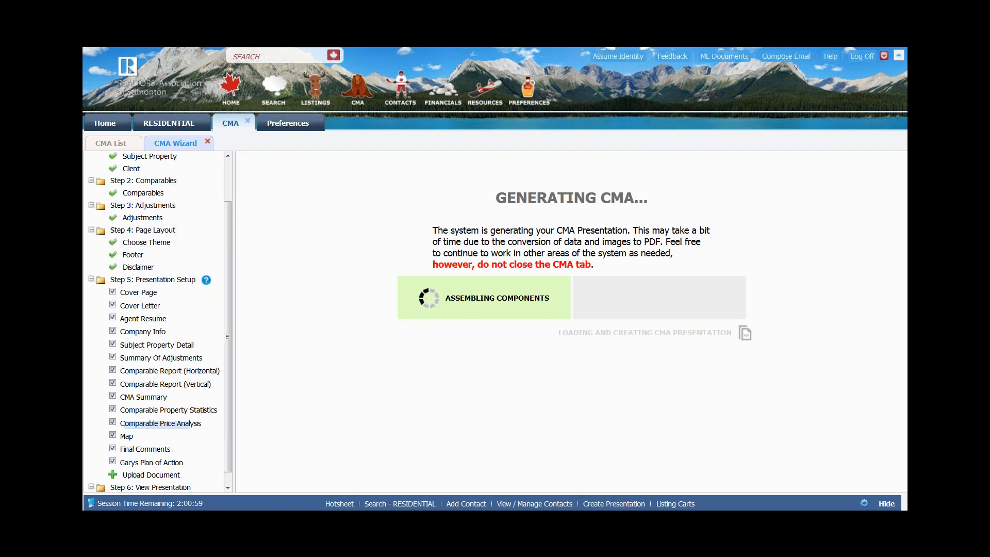
scroll(132, 280, "up", 3)
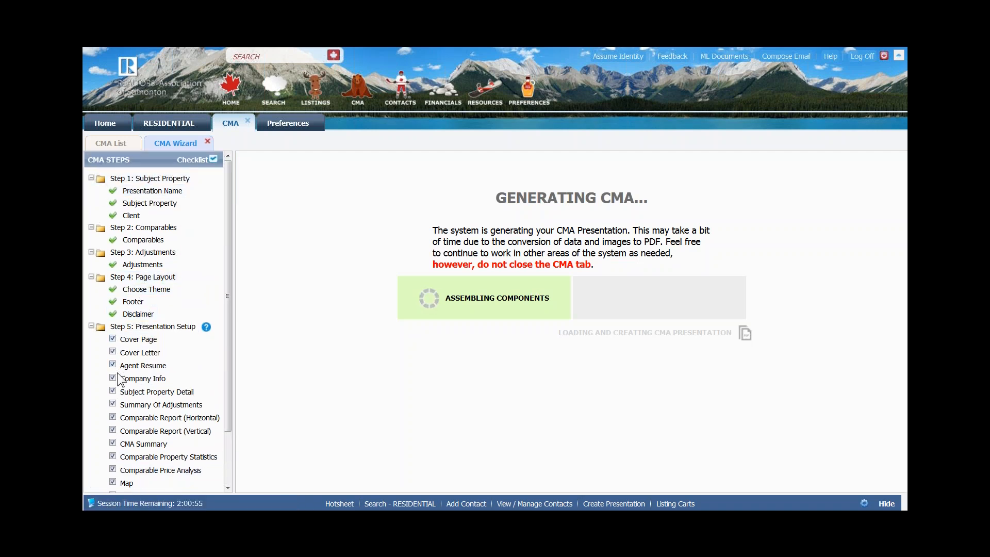
scroll(117, 376, "down", 1)
scroll(117, 376, "down", 1)
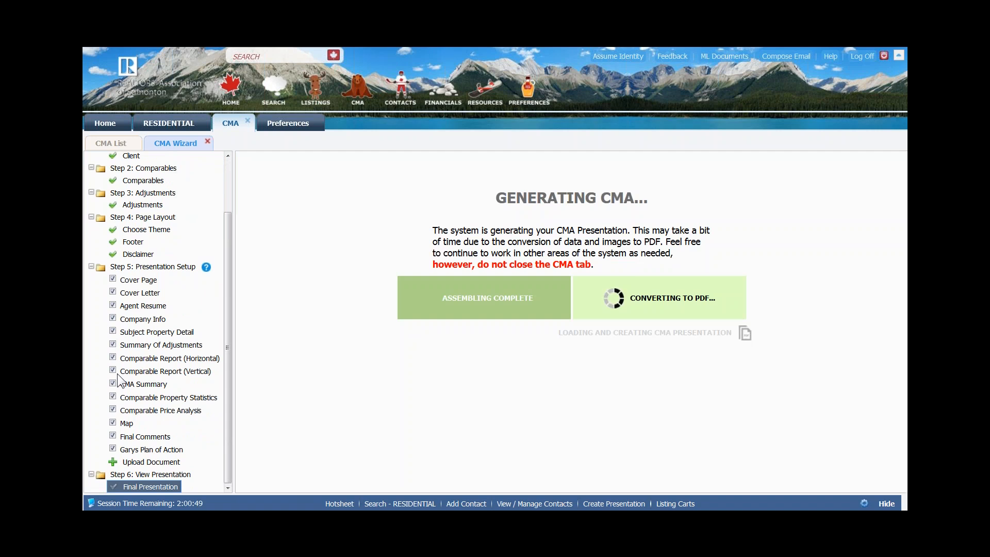
key("ctrl")
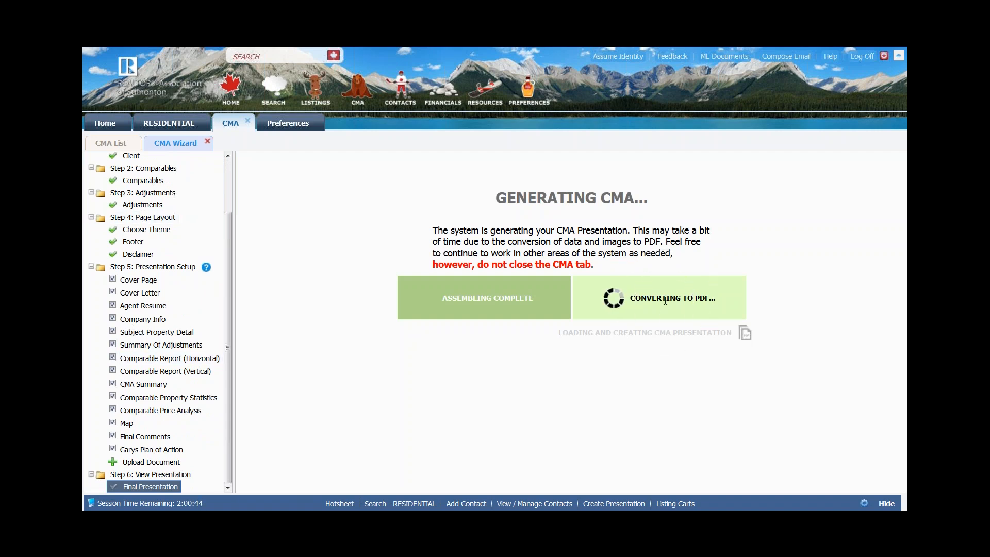
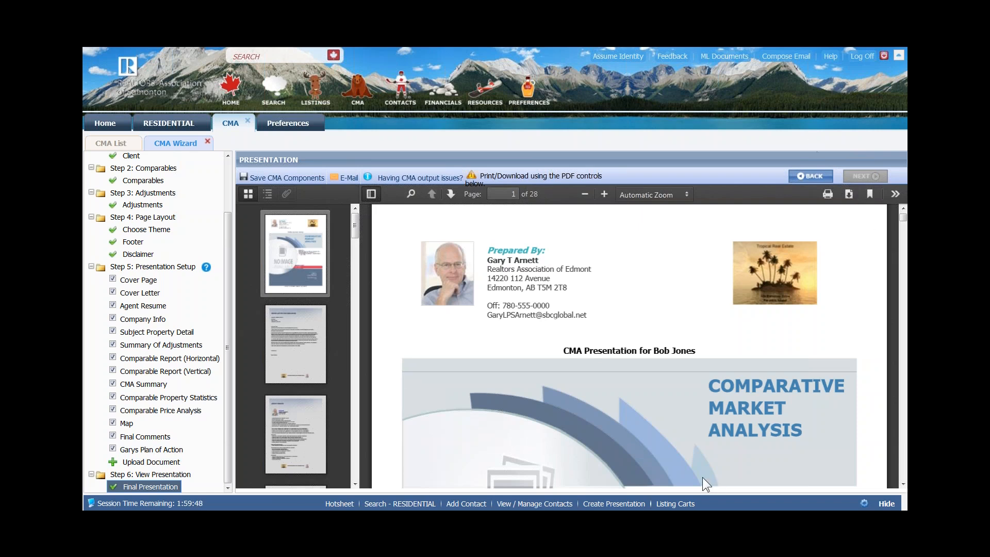
- Scroll over the CMA cover page and down to the client's cover letter on page 2
scroll(730, 441, "down", 2)
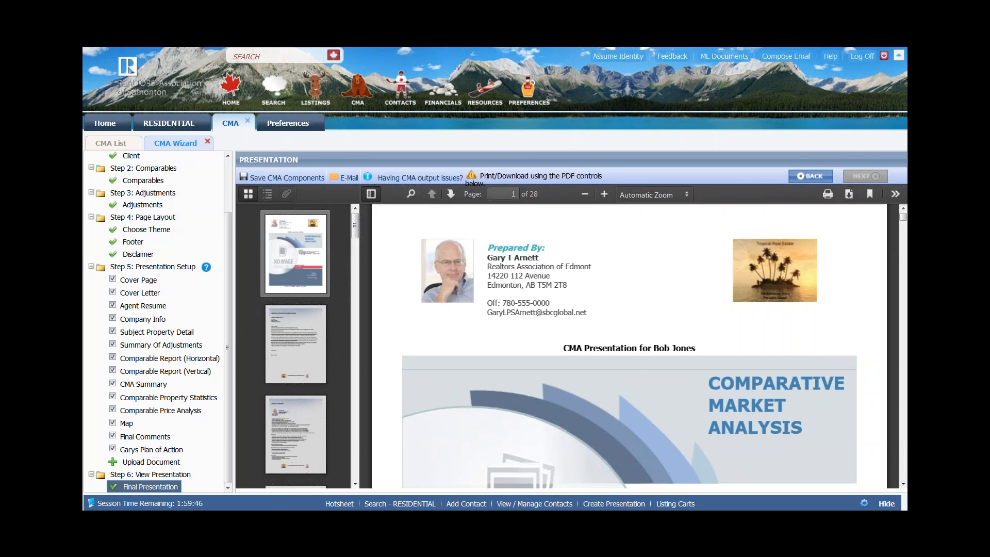
scroll(680, 352, "down", 4)
scroll(543, 372, "up", 1)
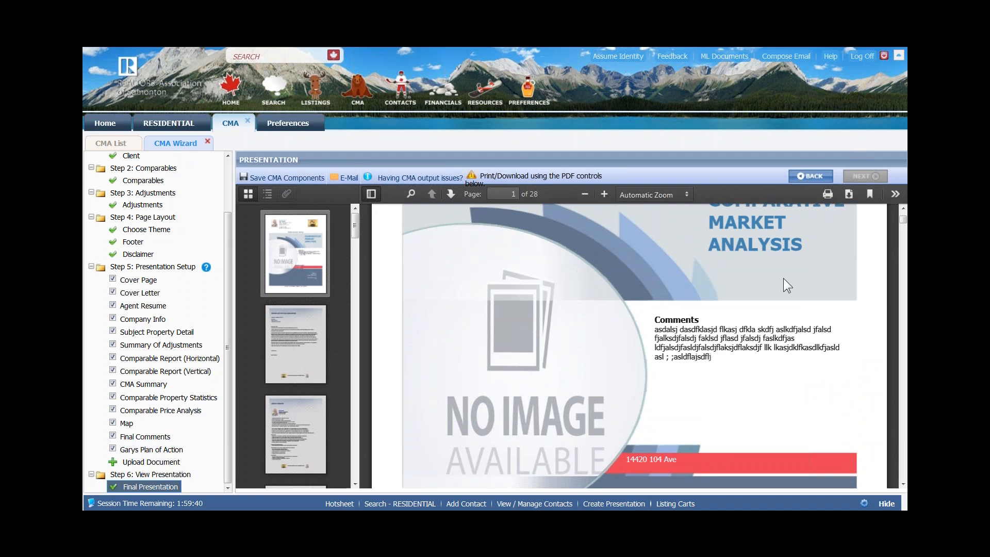
scroll(752, 340, "down", 1, "ctrl")
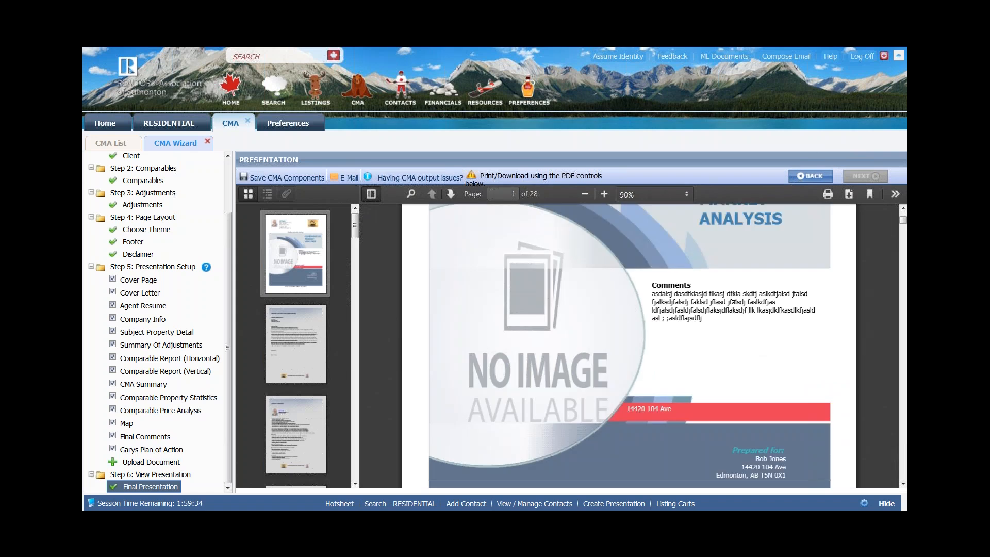
scroll(742, 312, "down", 2)
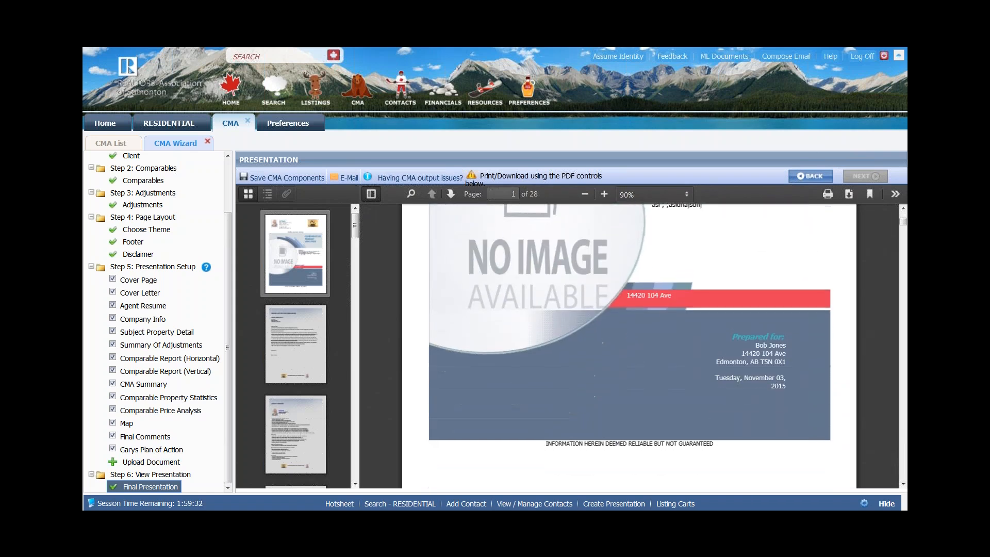
scroll(741, 378, "down", 3)
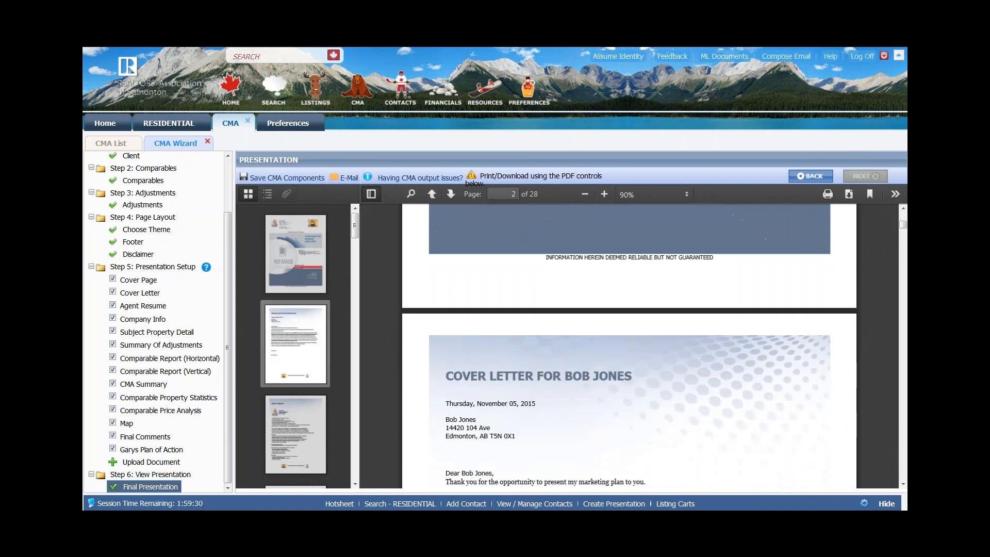
- Scroll through the cover letter, agent resume, company, subject property and adjustments pages to page 7
scroll(584, 233, "down", 2)
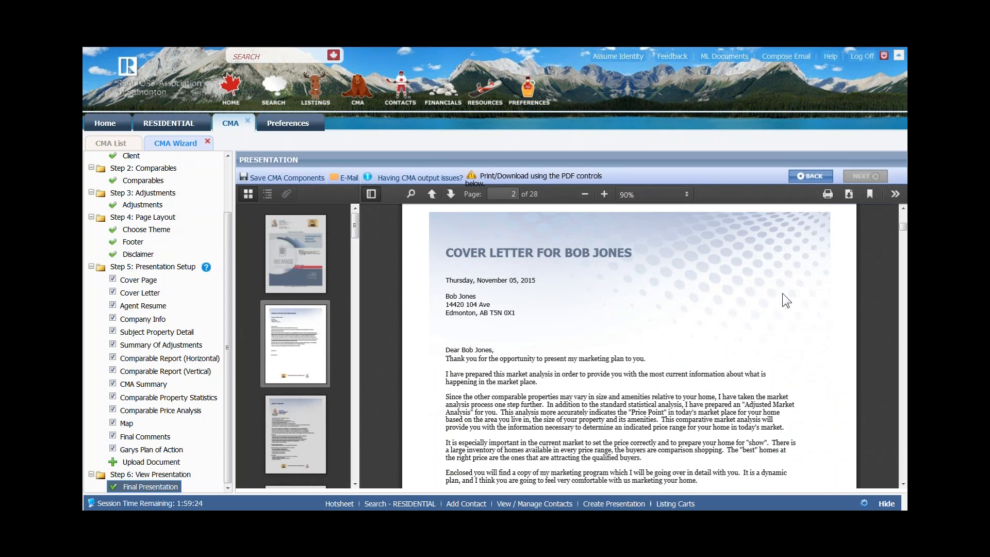
scroll(667, 334, "down", 2)
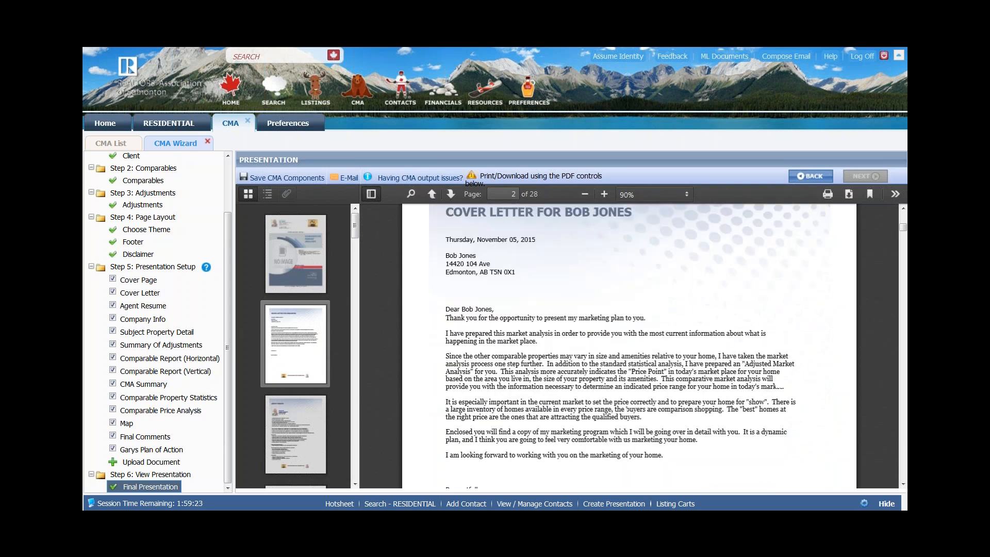
scroll(667, 334, "down", 7)
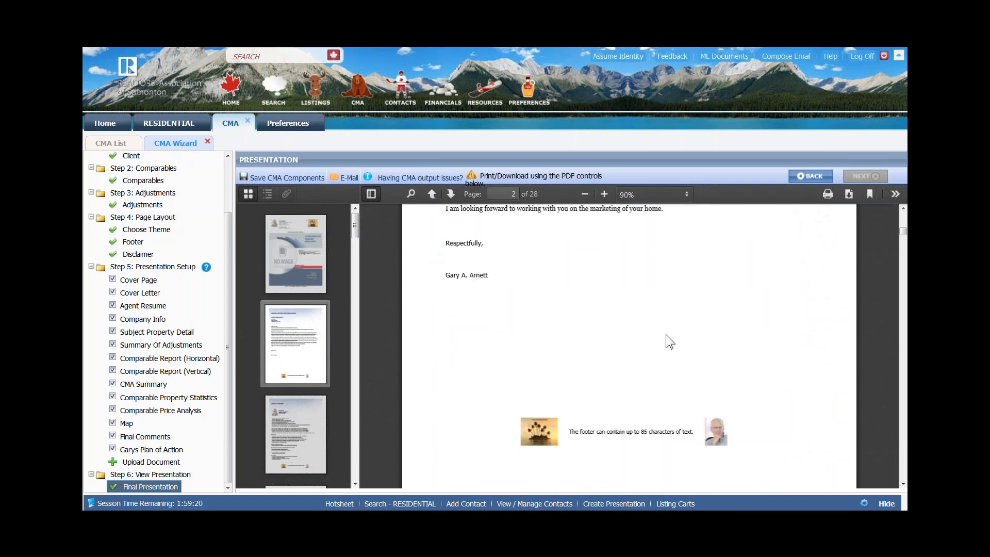
scroll(667, 335, "down", 5)
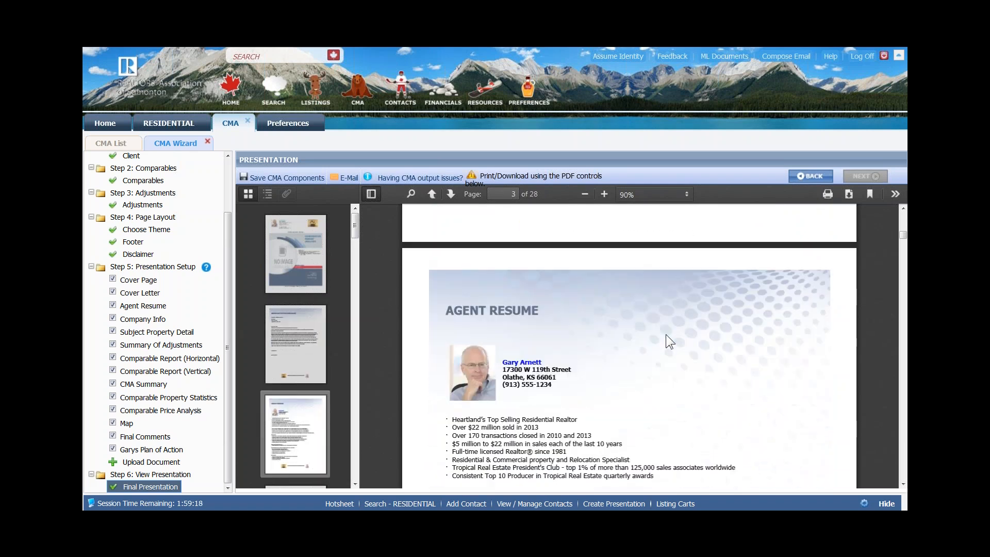
scroll(667, 335, "down", 10)
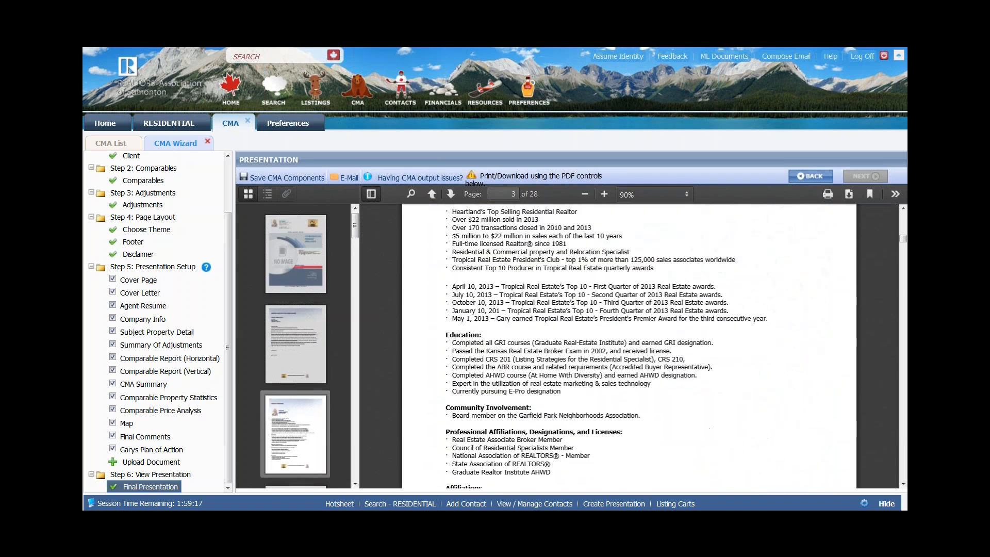
scroll(664, 335, "down", 5)
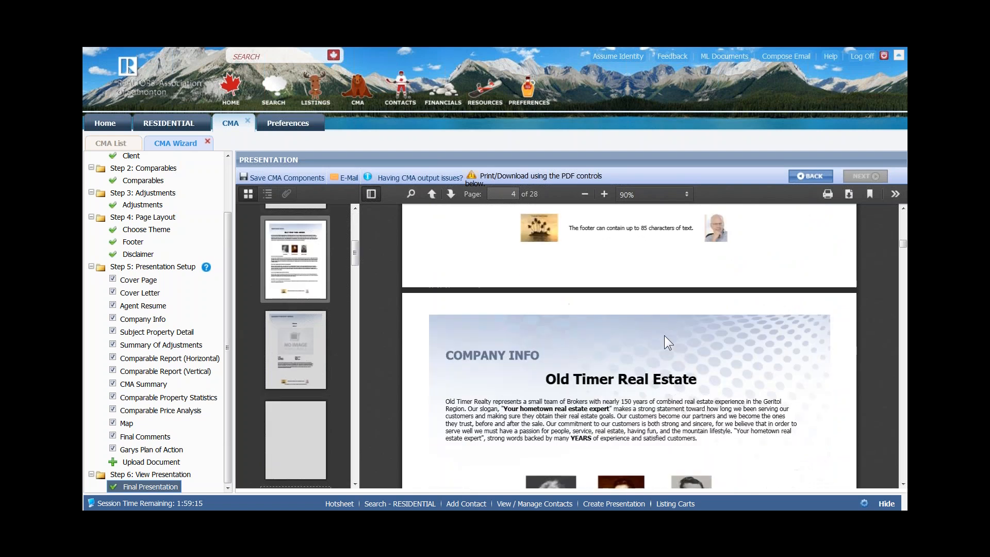
scroll(664, 335, "down", 10)
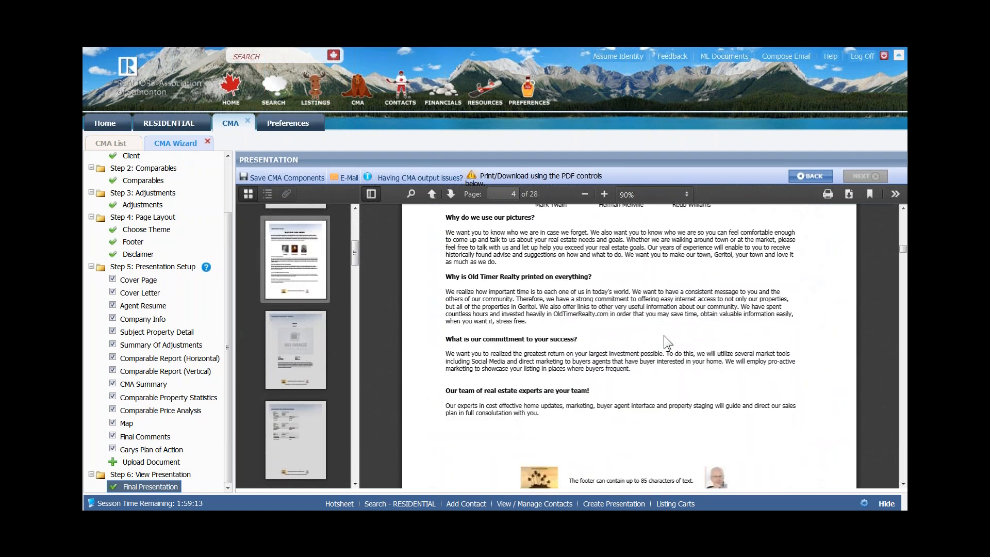
scroll(663, 338, "down", 5)
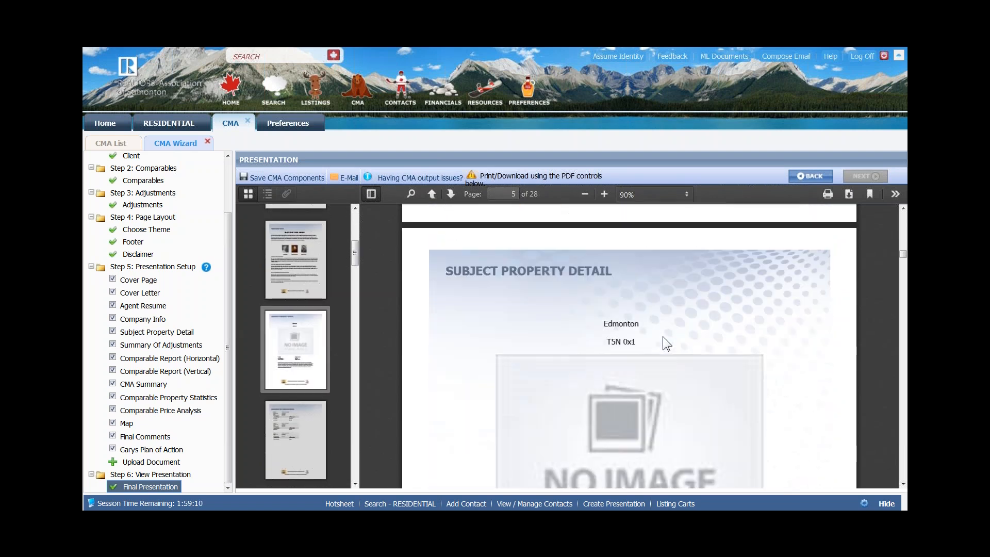
scroll(664, 338, "down", 5)
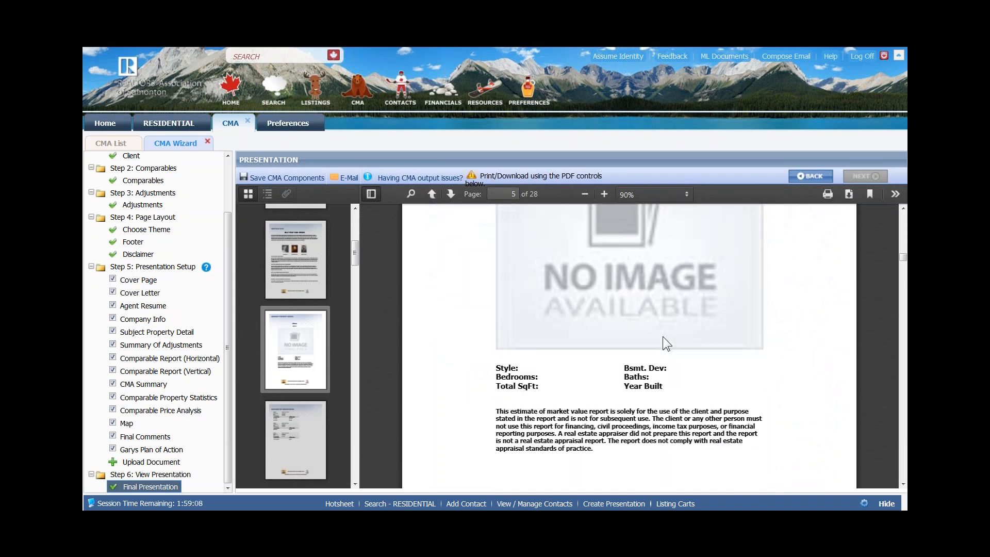
scroll(666, 343, "down", 1)
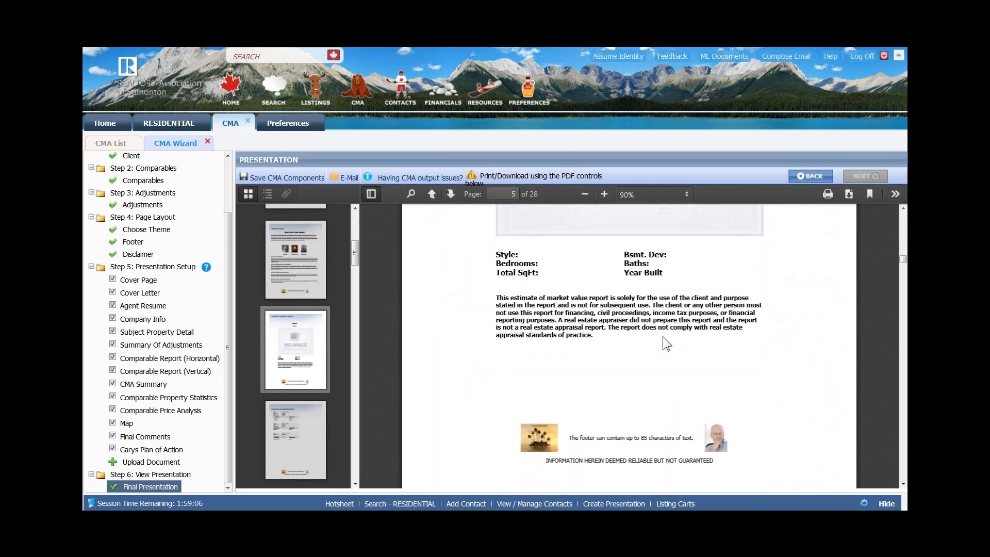
scroll(663, 336, "down", 5)
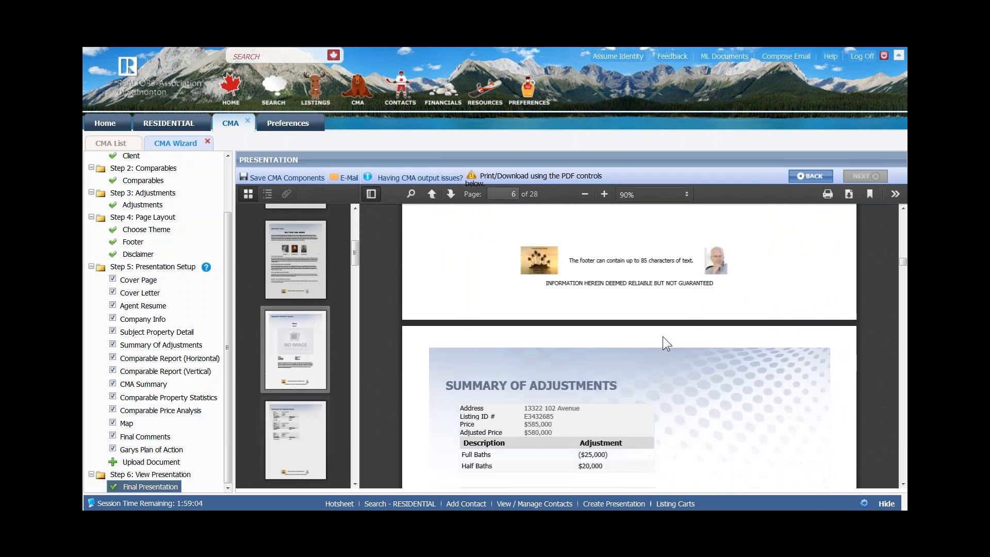
scroll(664, 336, "down", 5)
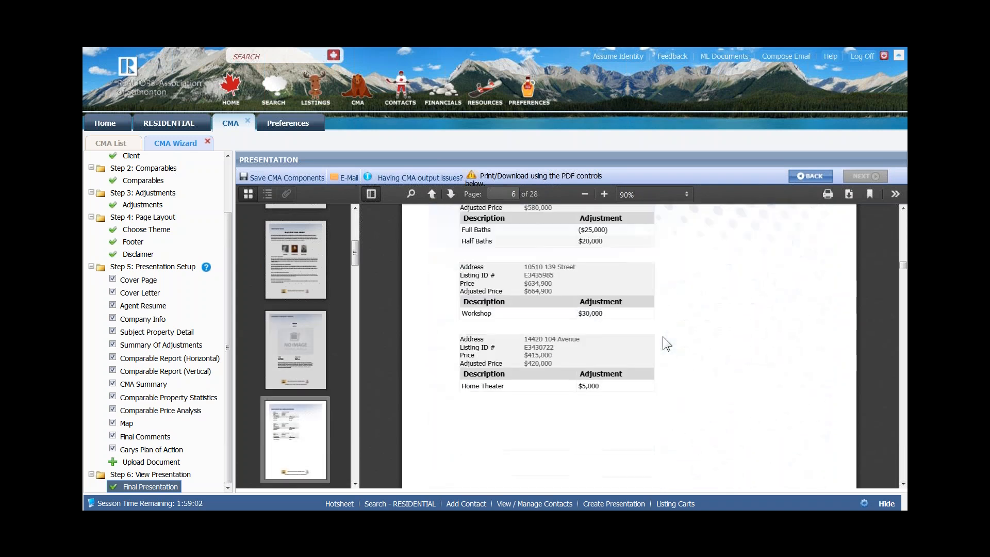
scroll(663, 337, "down", 1)
scroll(663, 336, "down", 4)
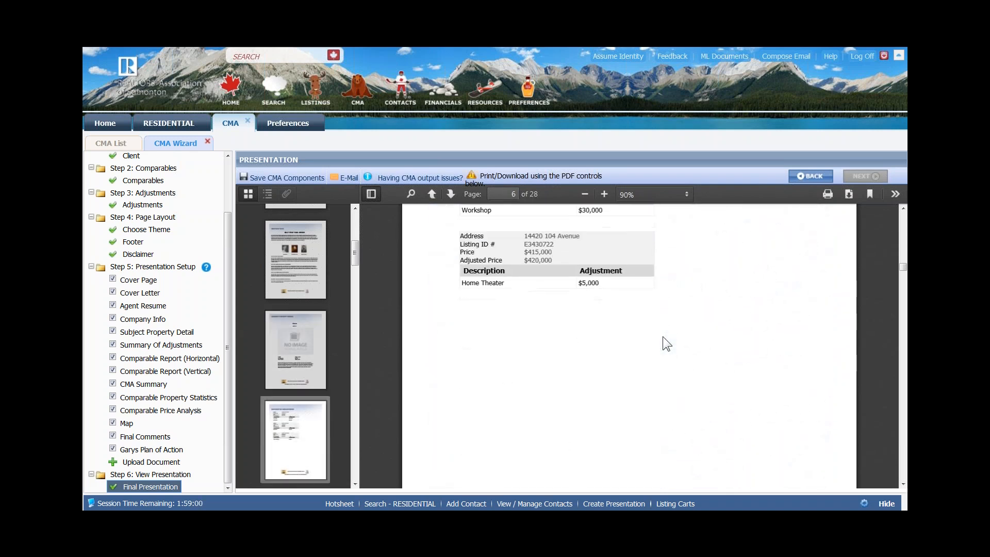
scroll(664, 336, "down", 4)
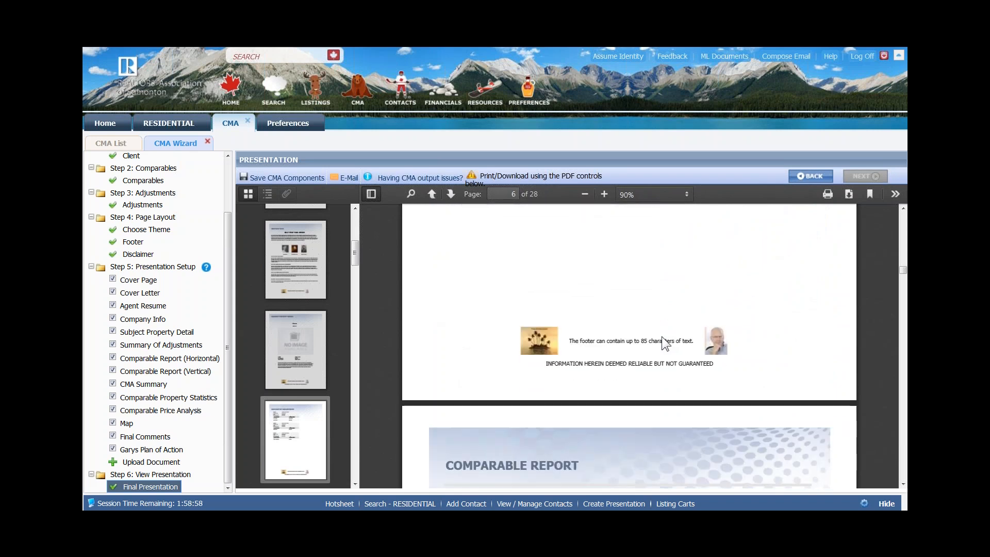
scroll(630, 346, "down", 3)
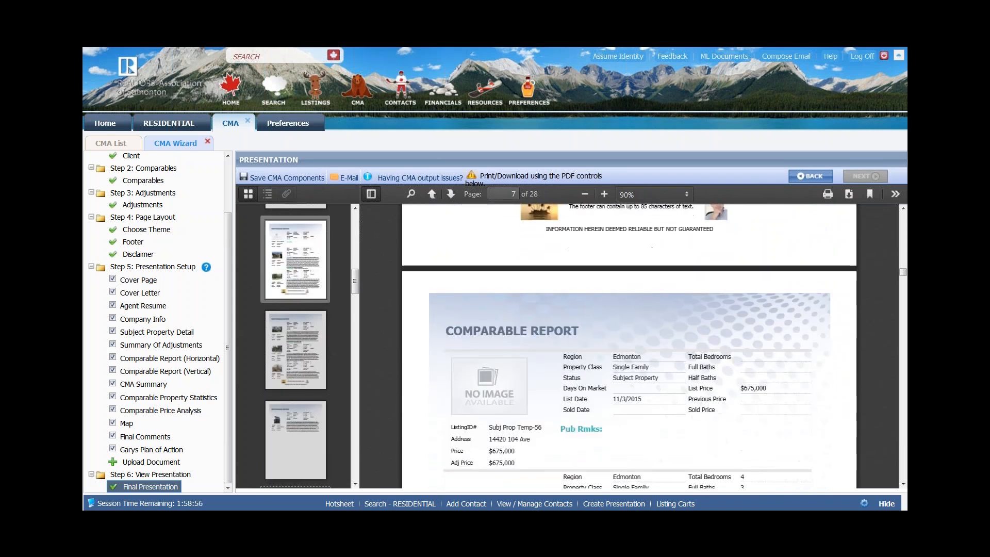
- Scroll down the Comparable Report listing pages from page 7 through page 11
scroll(629, 346, "down", 2)
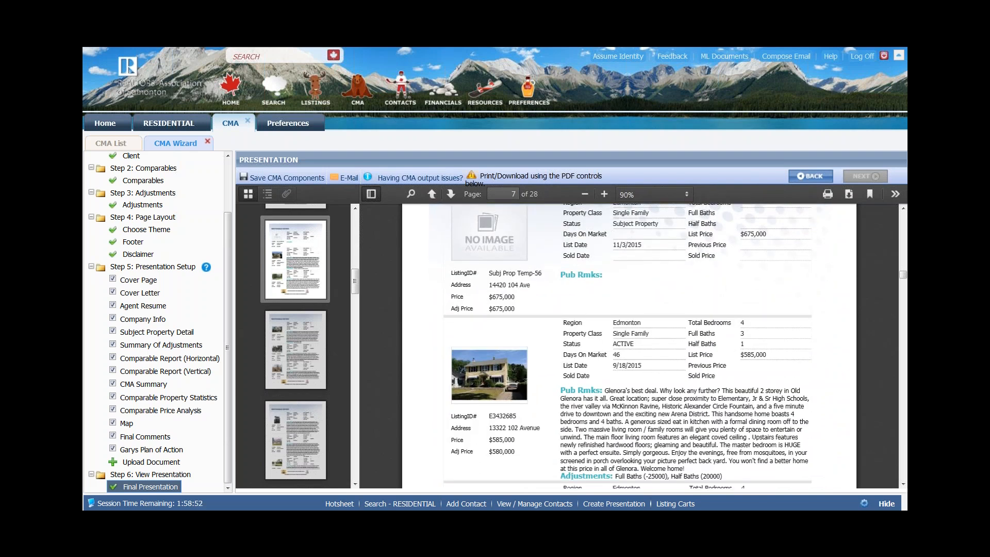
scroll(459, 312, "down", 3)
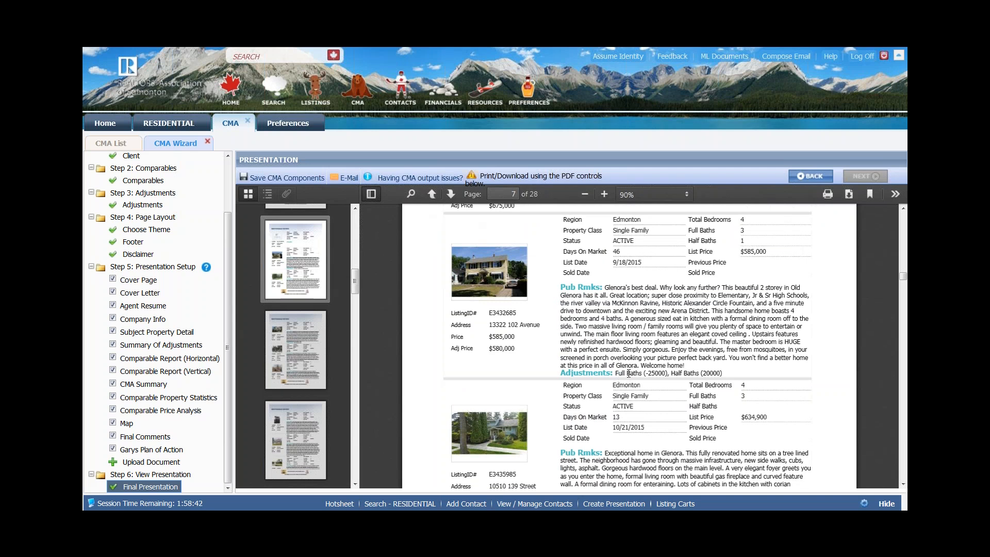
scroll(716, 376, "up", 2)
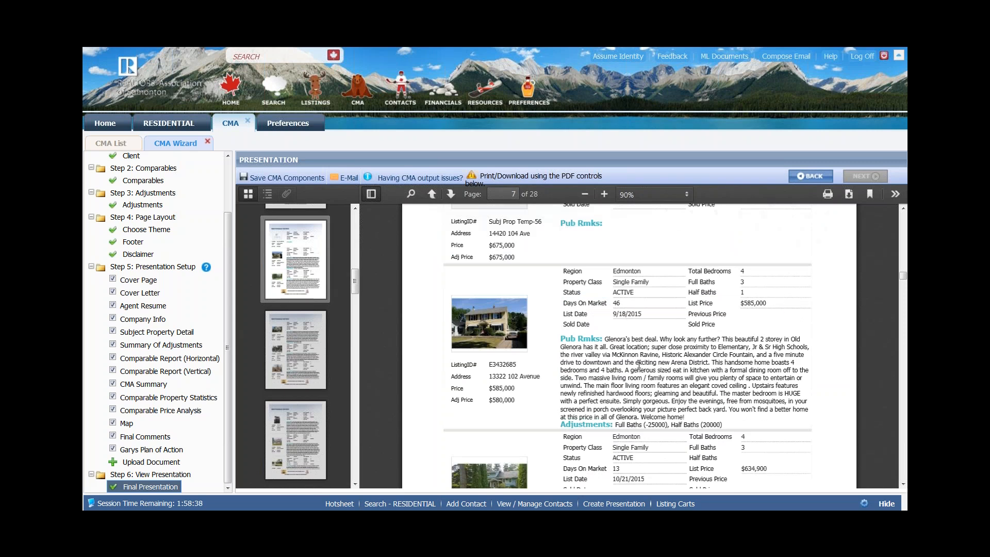
scroll(636, 364, "down", 5)
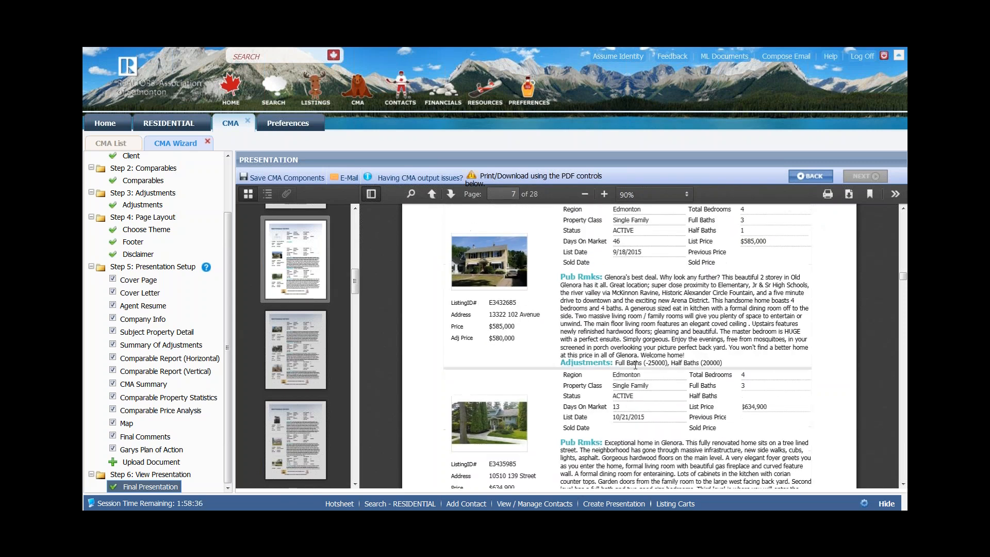
scroll(635, 364, "down", 8)
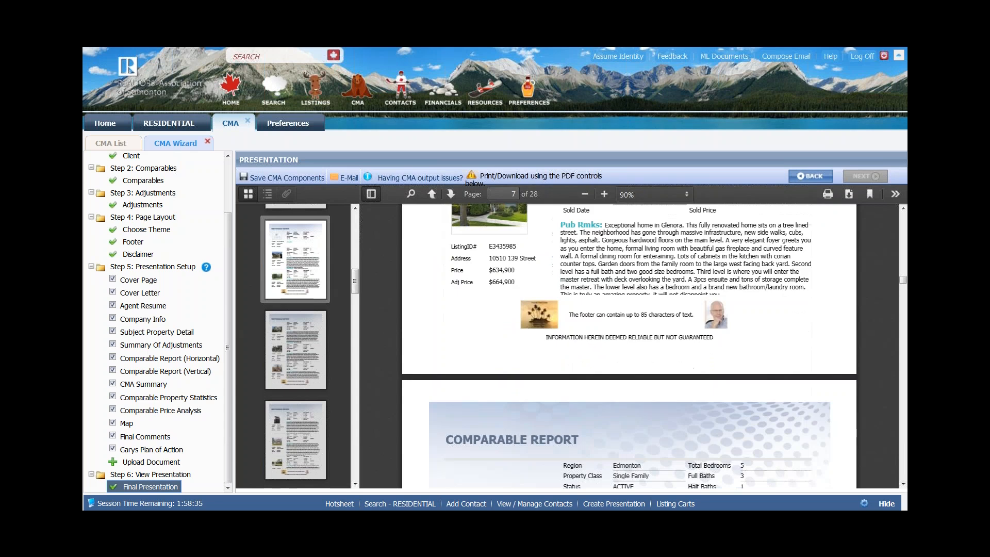
scroll(629, 345, "down", 10)
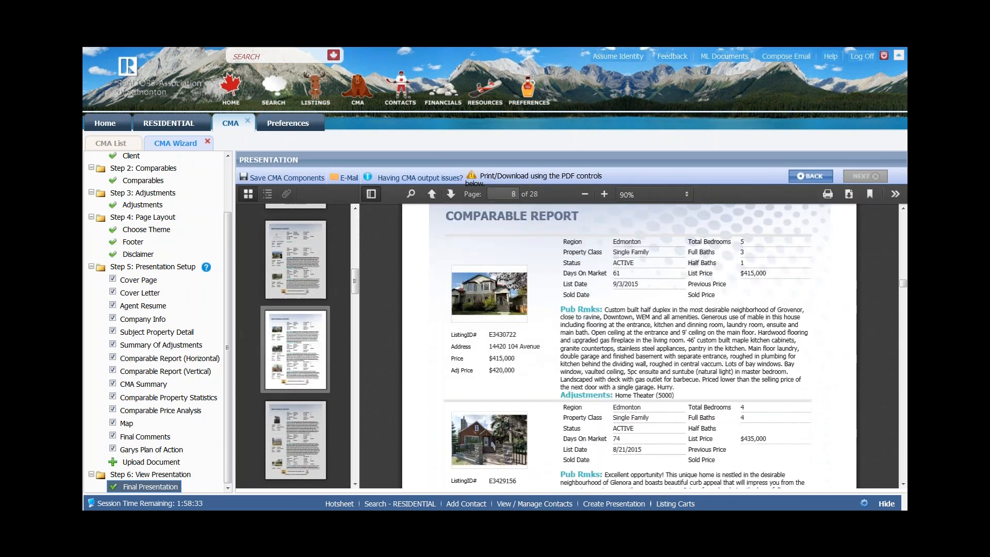
scroll(629, 346, "down", 10)
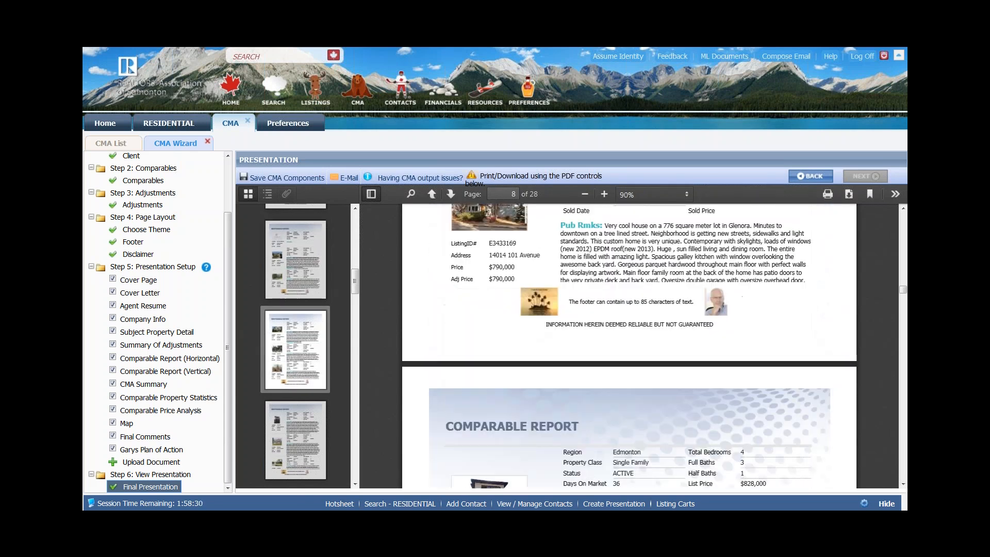
scroll(629, 346, "down", 10)
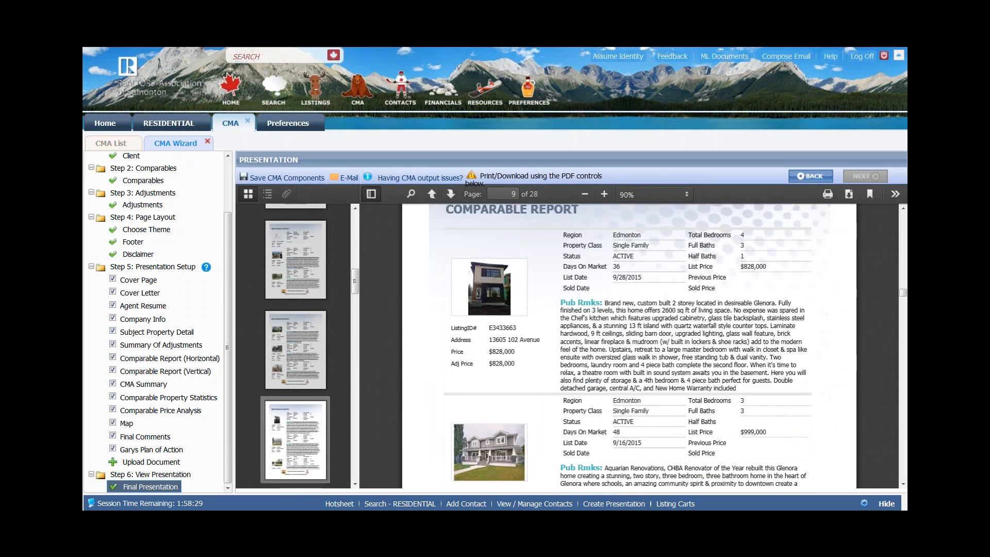
scroll(629, 346, "down", 15)
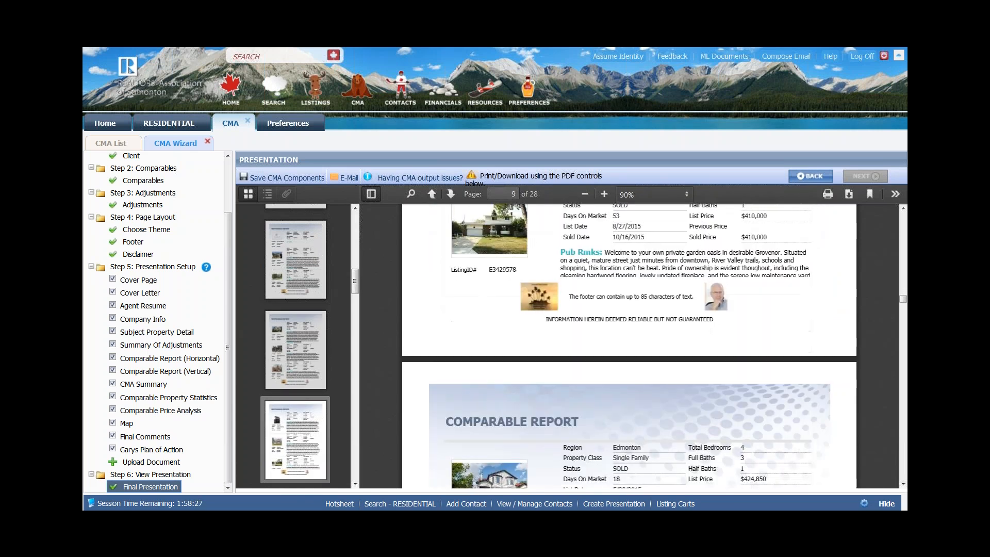
scroll(630, 345, "down", 12)
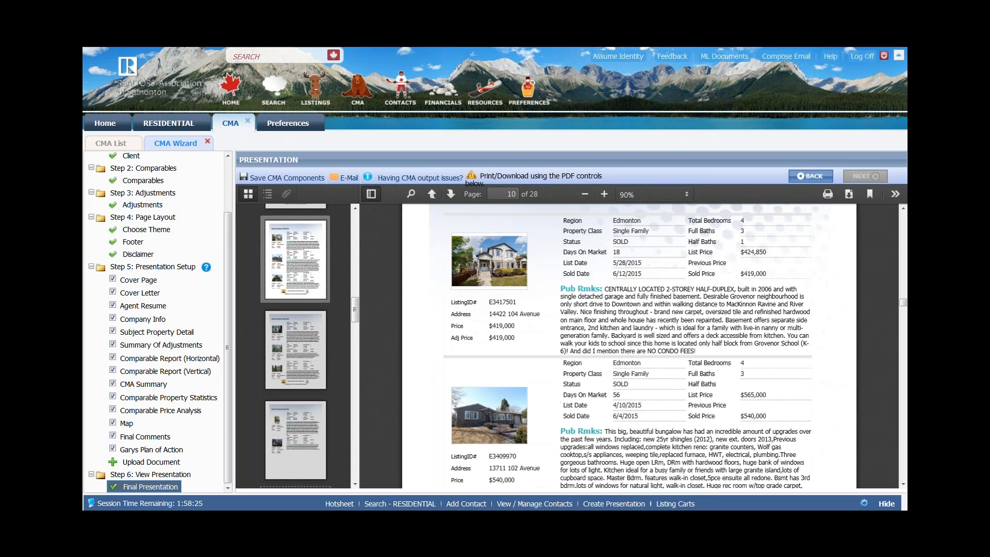
scroll(633, 366, "down", 12)
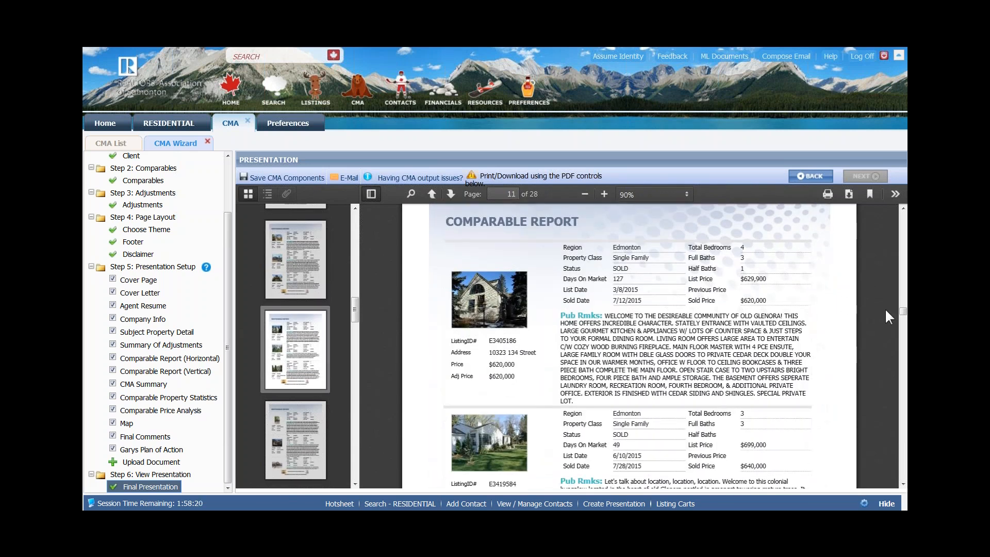
scroll(904, 314, "down", 3)
- Drag the viewer scrollbar through pages 12–18 and settle on the page 19 CMA Summary Report
left_click_drag(905, 313, 905, 333)
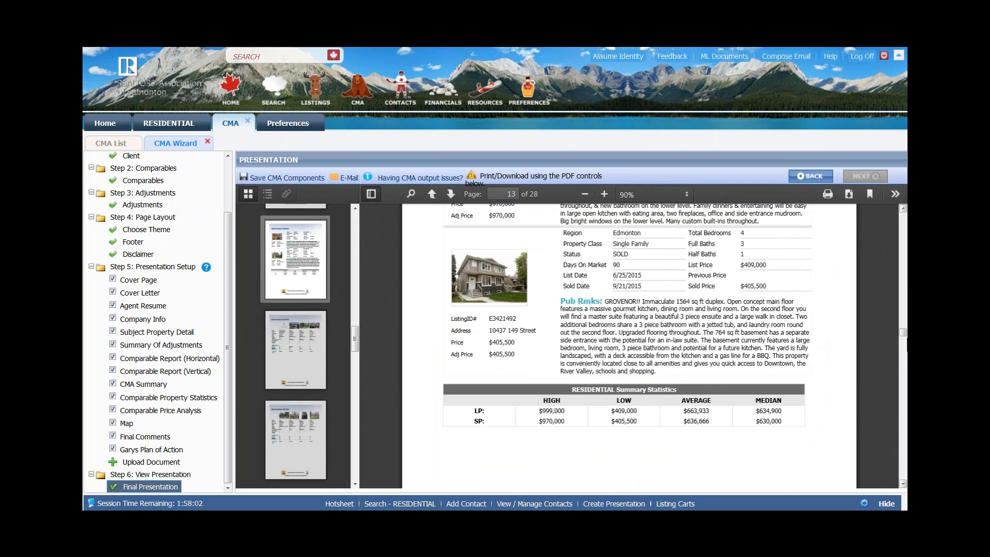
left_click_drag(904, 336, 904, 344)
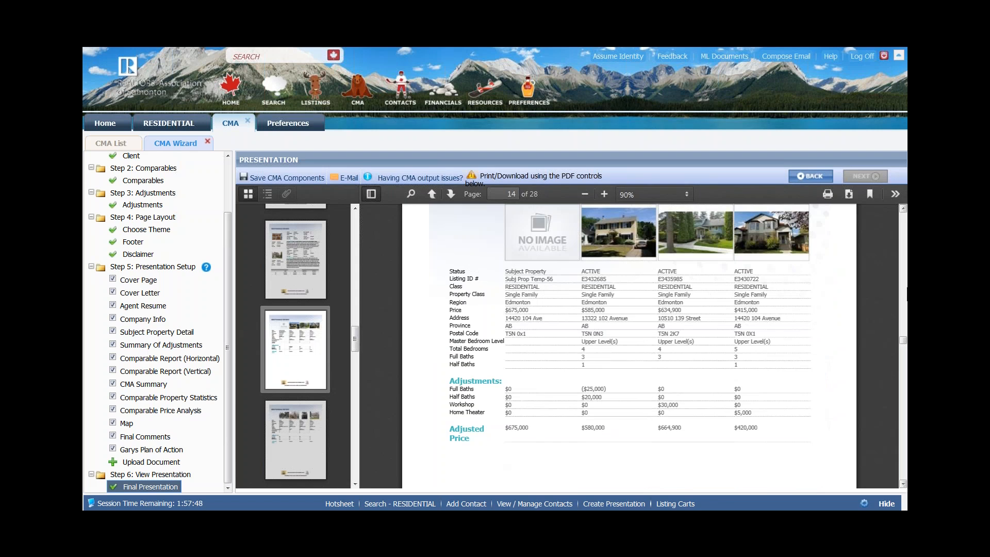
left_click_drag(904, 343, 904, 383)
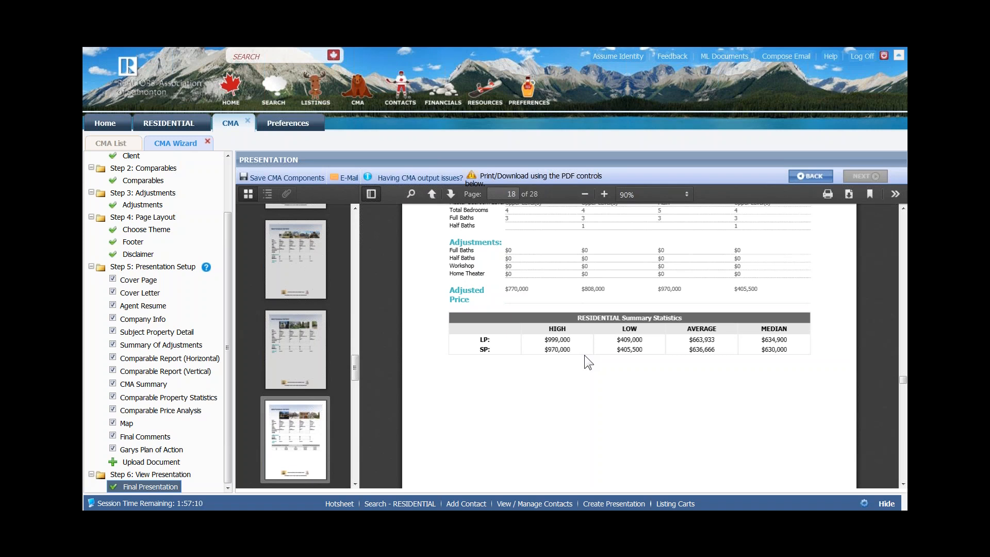
scroll(584, 355, "up", 4)
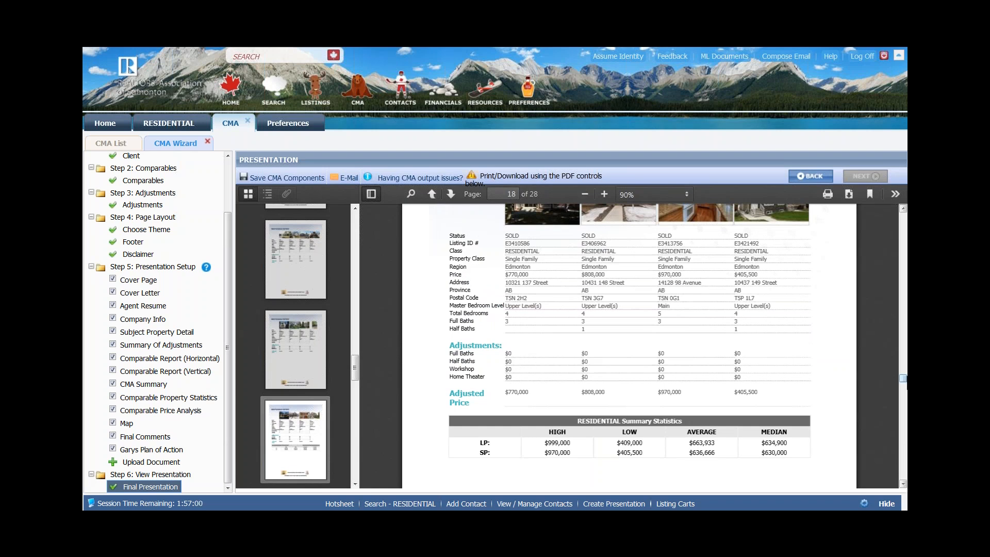
left_click_drag(903, 385, 904, 397)
scroll(530, 289, "up", 5)
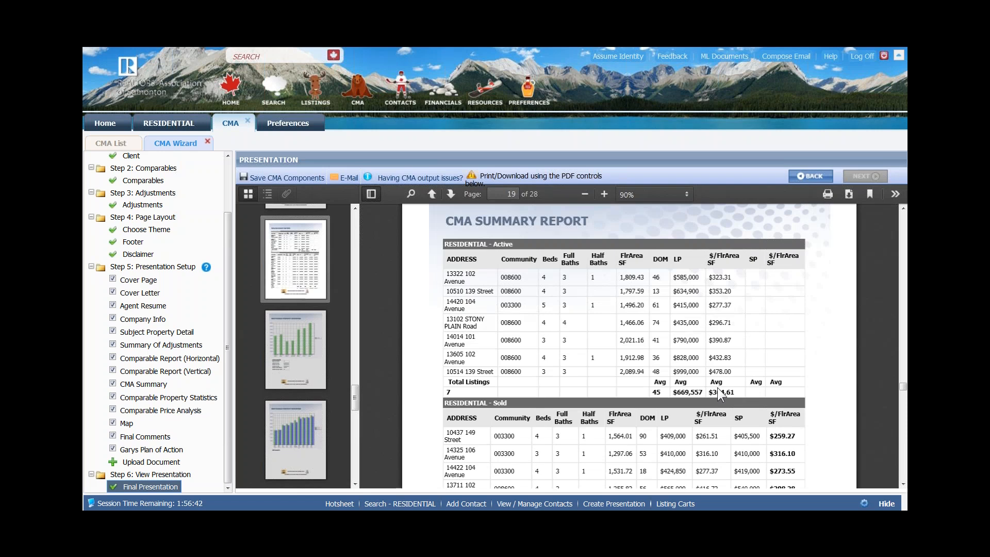
- Look over page 19's Active and Sold listing tables, then scroll to the page 20 list-price chart
scroll(720, 395, "down", 5)
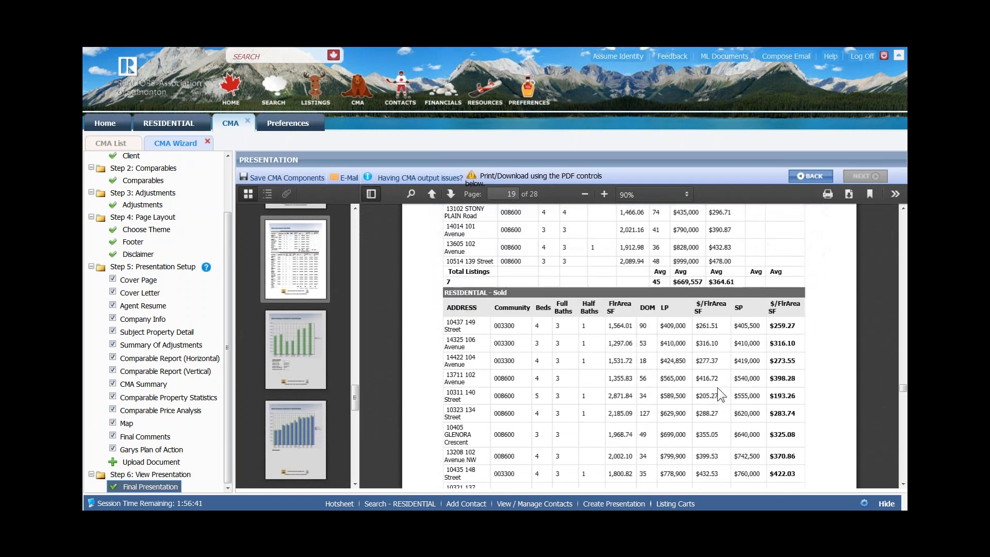
scroll(721, 395, "down", 2)
scroll(718, 388, "up", 5)
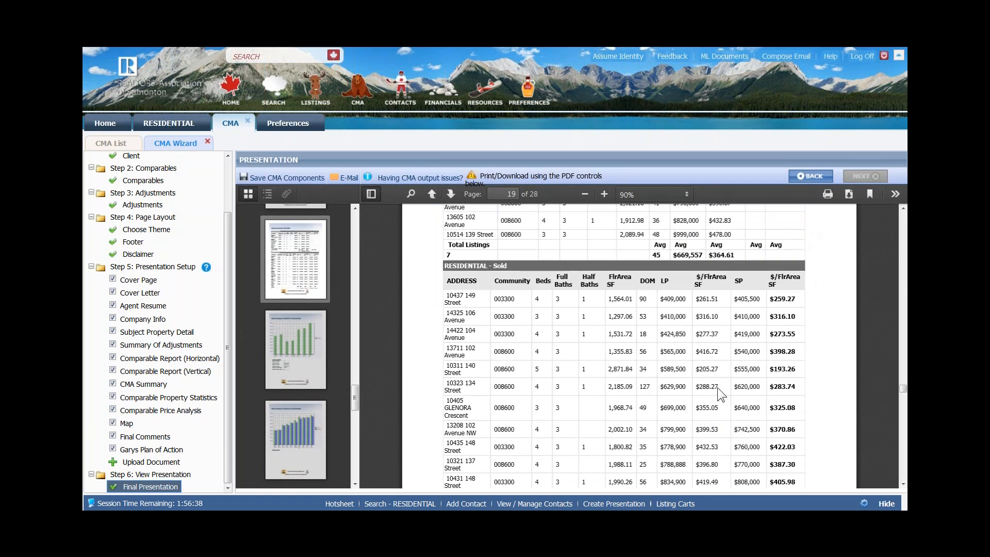
scroll(658, 290, "up", 2)
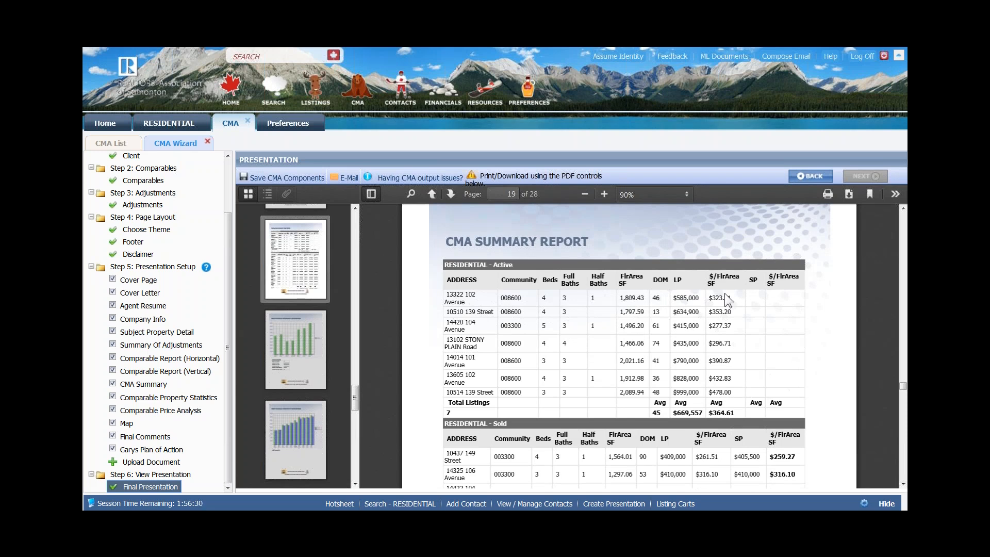
scroll(710, 377, "down", 3)
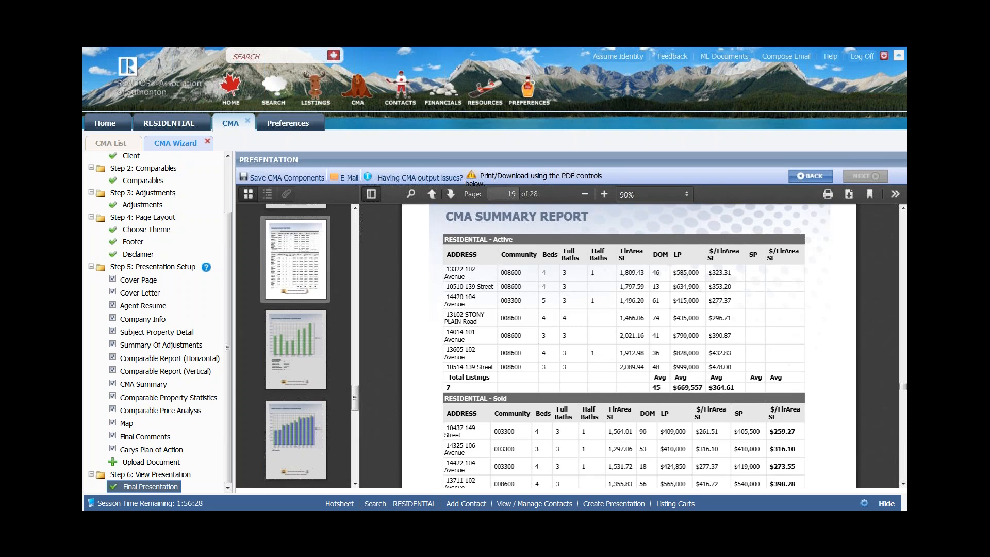
scroll(654, 310, "down", 3)
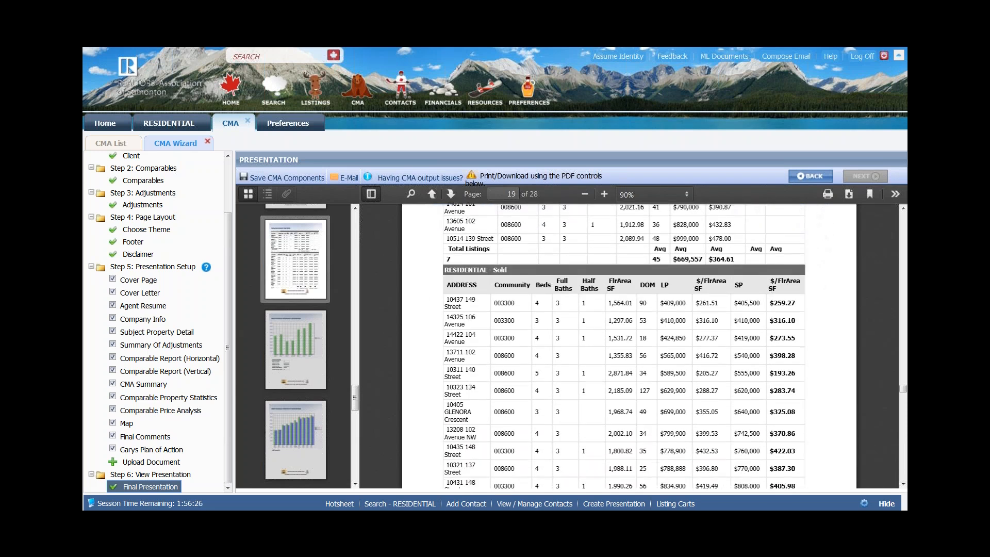
scroll(654, 310, "up", 1)
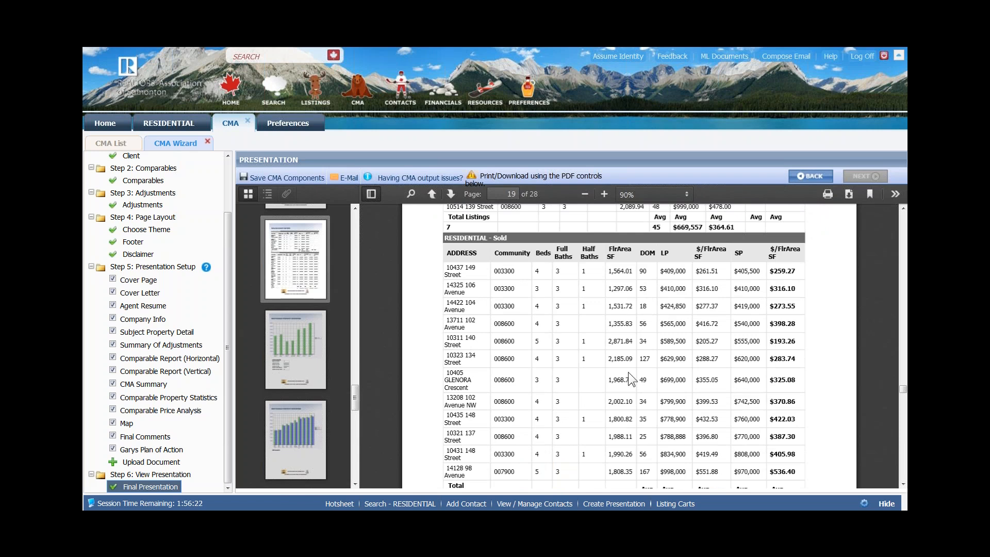
scroll(644, 326, "down", 4)
scroll(629, 346, "down", 6)
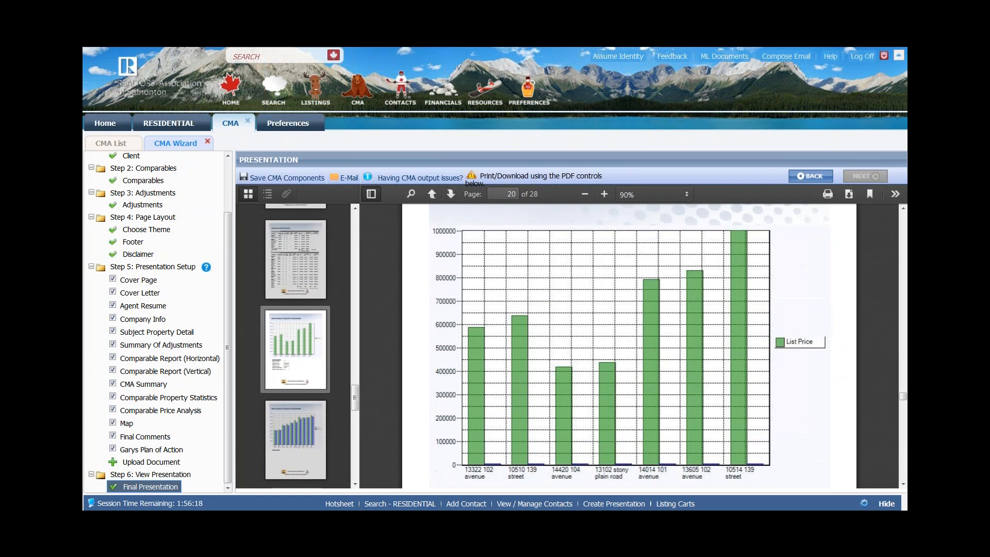
- Scroll from the page 20 statistics chart through the price analysis pages
scroll(628, 373, "down", 1)
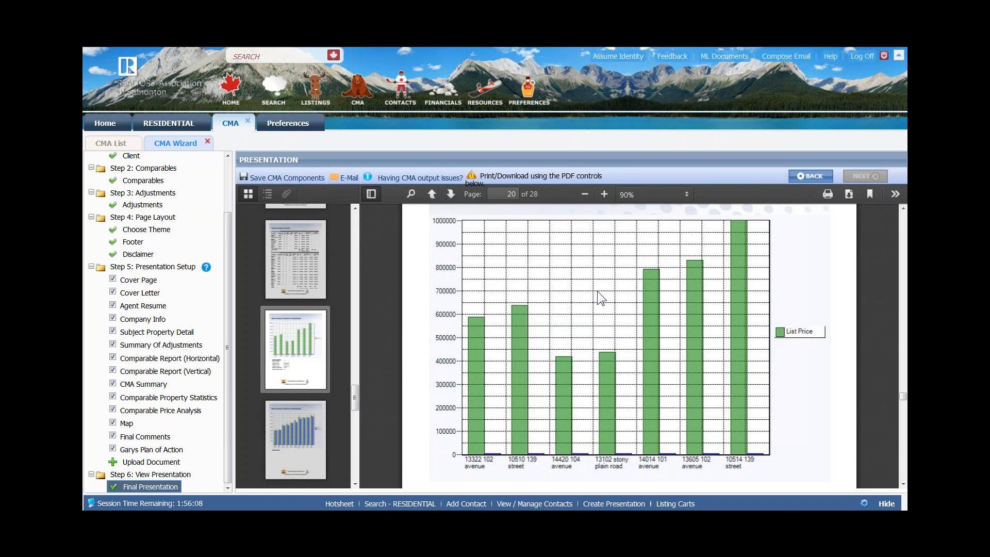
scroll(597, 291, "down", 5)
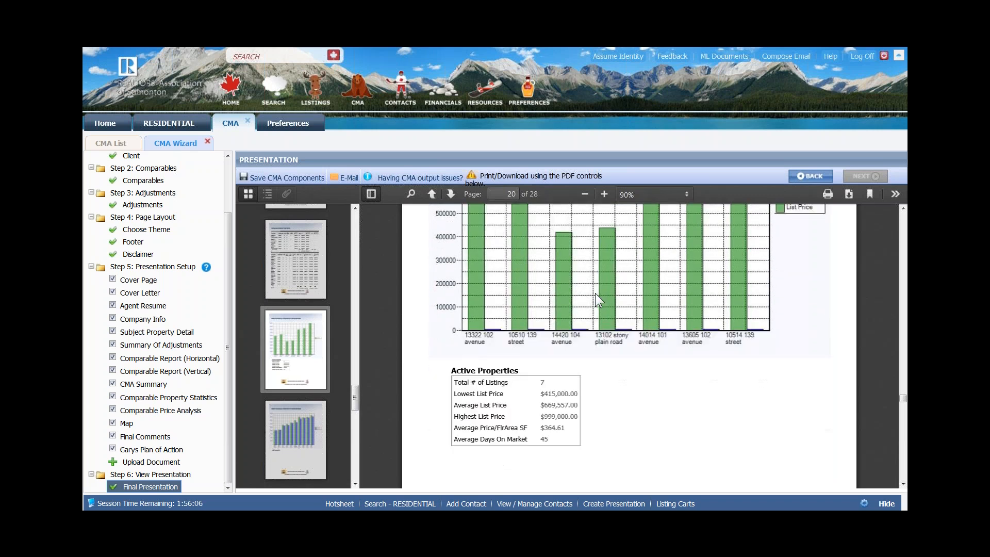
scroll(596, 294, "down", 6)
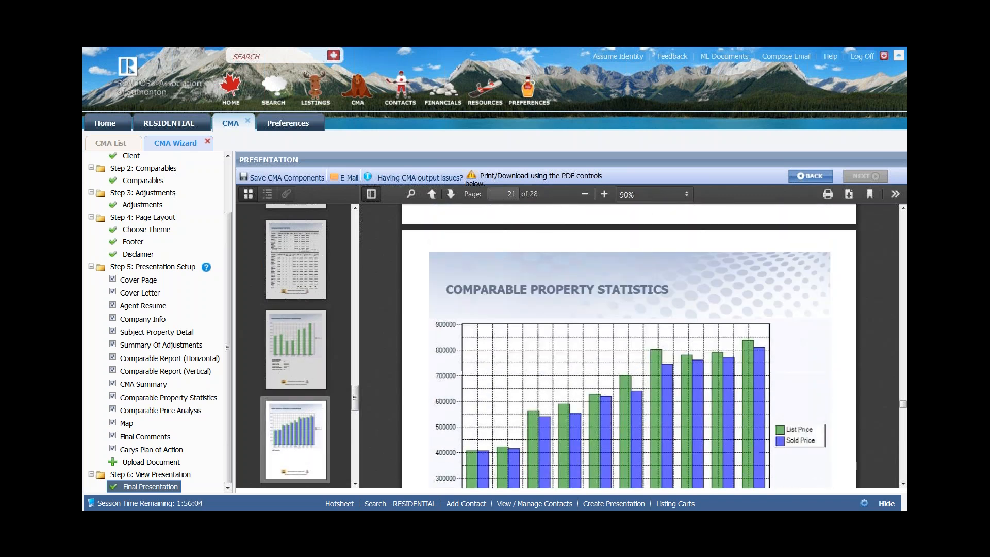
scroll(630, 309, "down", 2)
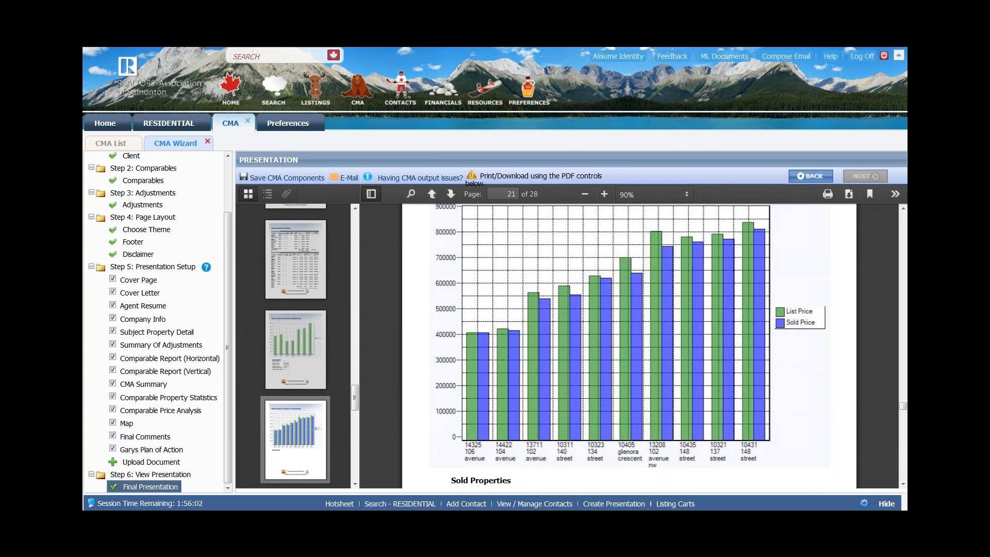
scroll(587, 304, "down", 5)
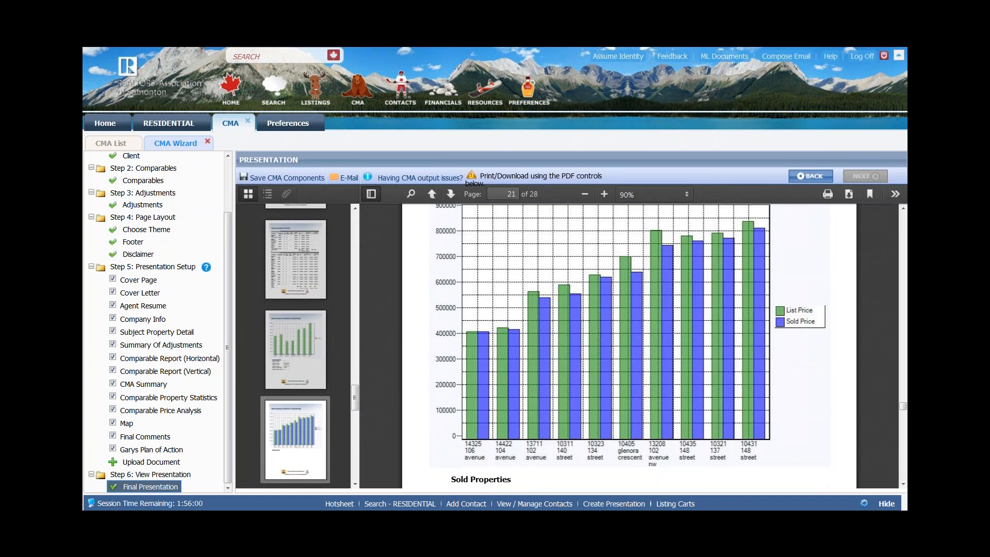
scroll(587, 304, "down", 5)
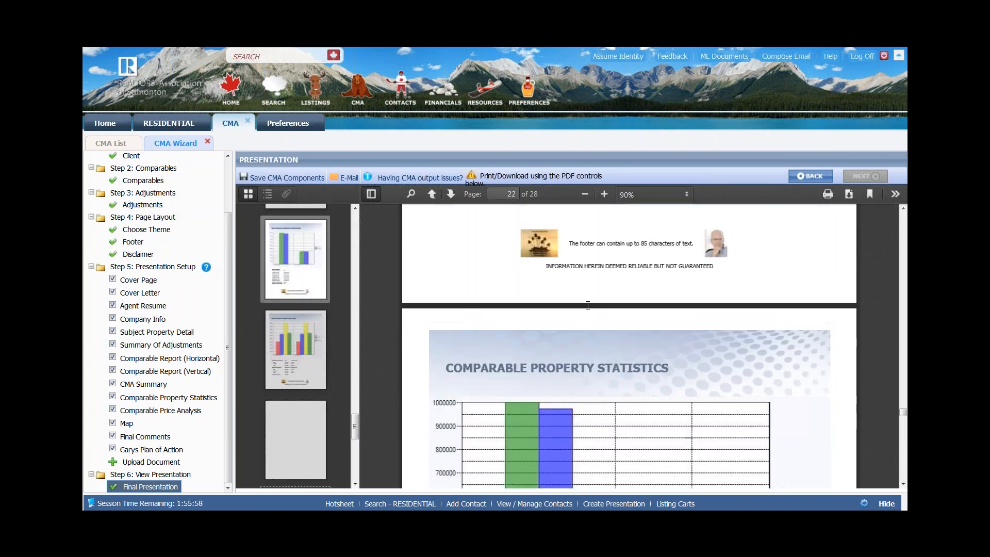
scroll(587, 305, "down", 5)
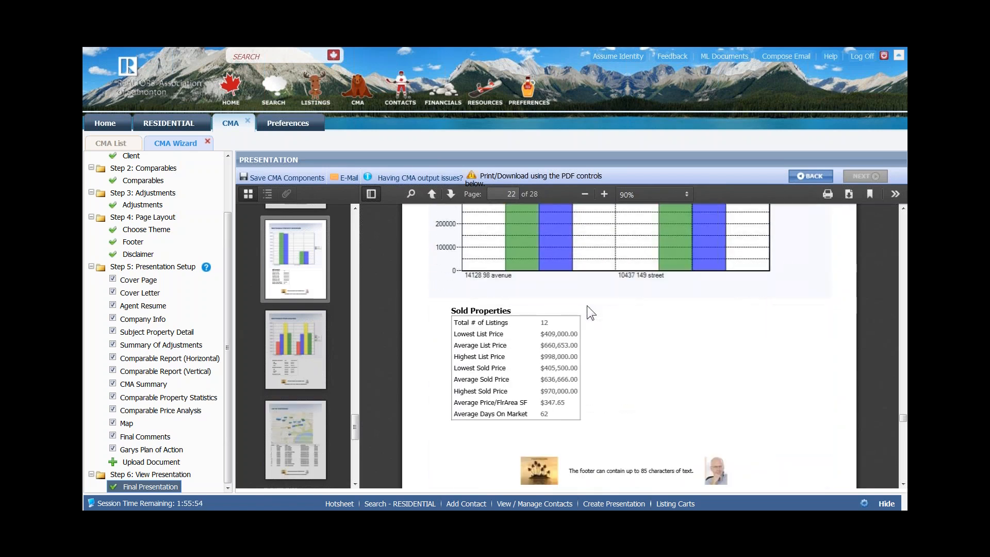
scroll(587, 305, "down", 7)
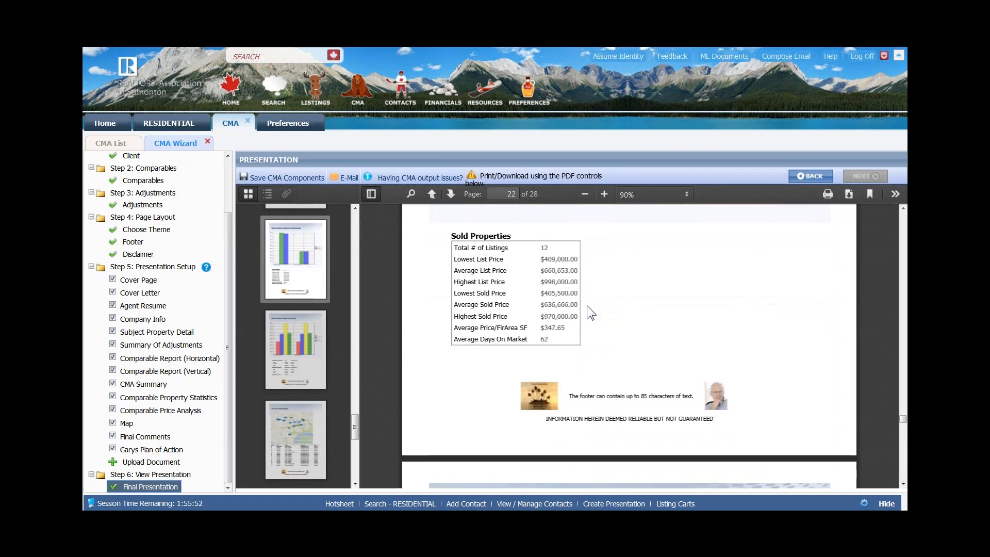
scroll(587, 305, "down", 4)
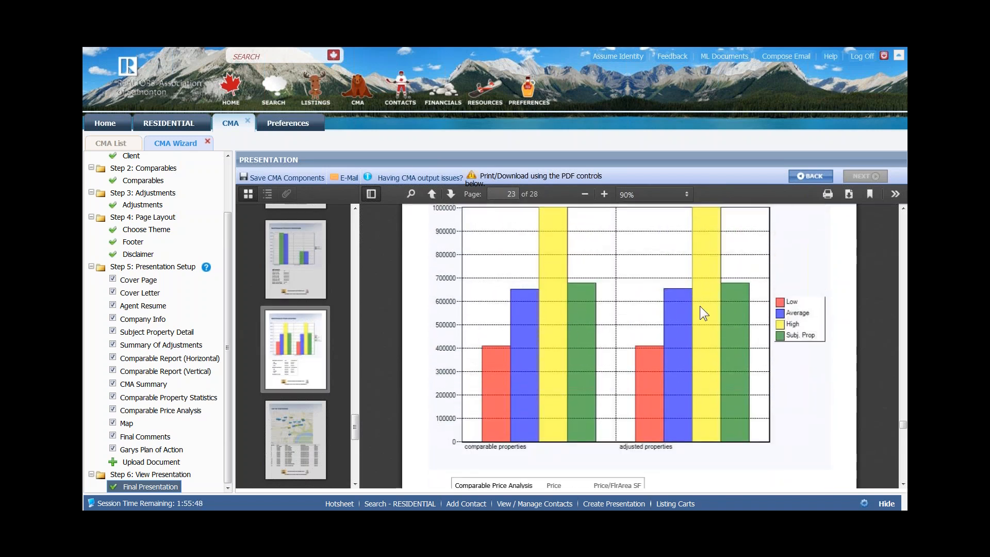
scroll(701, 305, "down", 4)
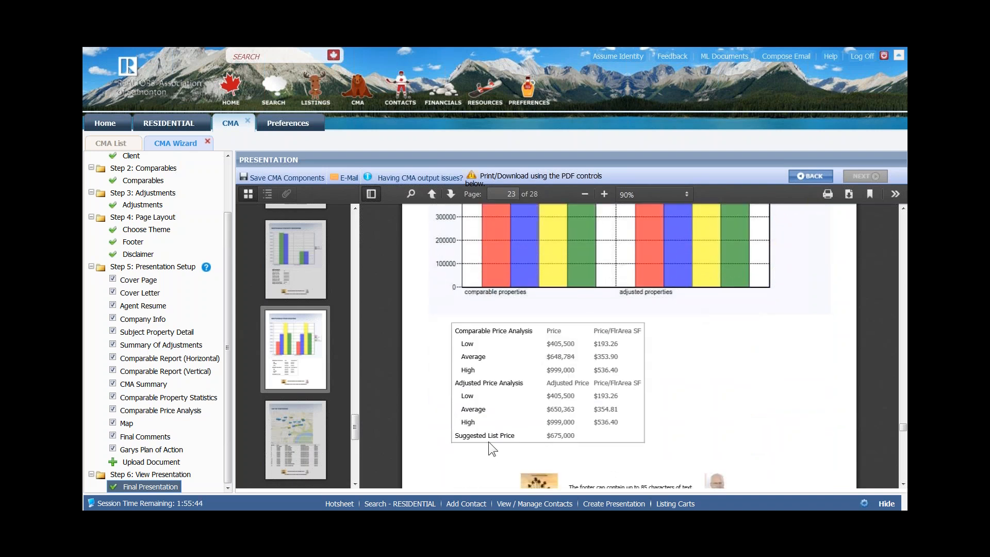
- Mark the Comparable and Adjusted Price Analysis headings, then scroll on to page 24's Map of Properties
left_click_drag(482, 331, 455, 331)
left_click_drag(491, 383, 474, 383)
scroll(527, 397, "down", 5)
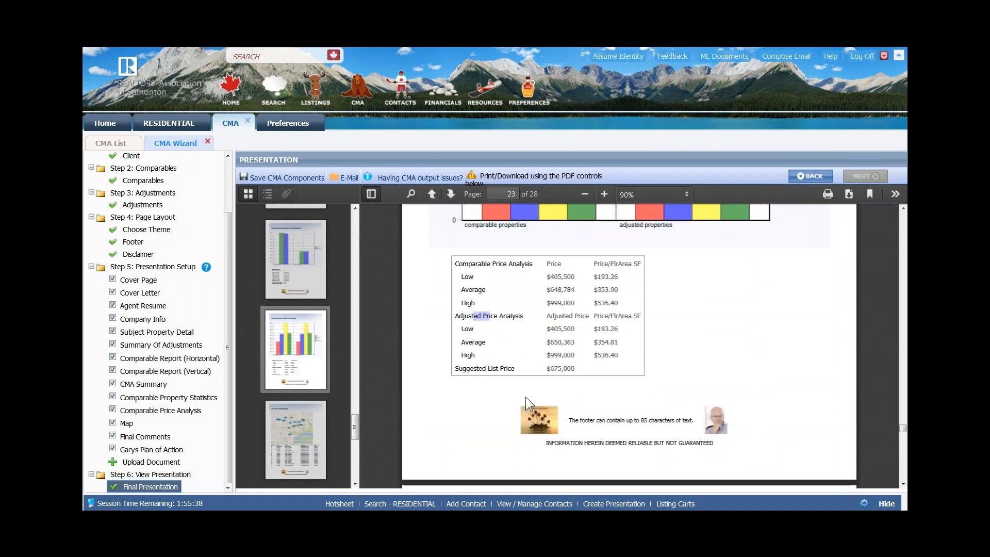
scroll(520, 402, "down", 4)
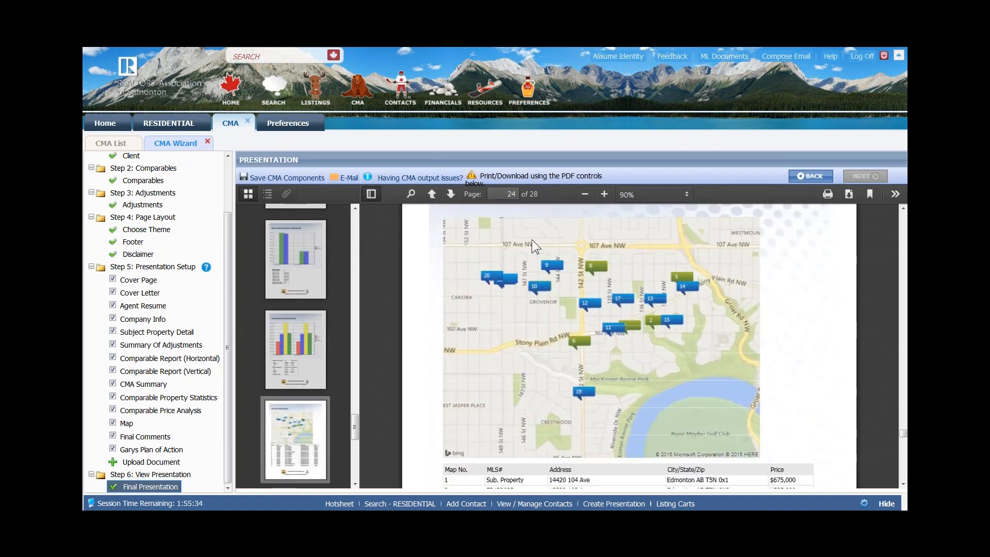
- Scroll through the page 24 property table and page 25 to the page 26 Final Comments
scroll(526, 343, "down", 5)
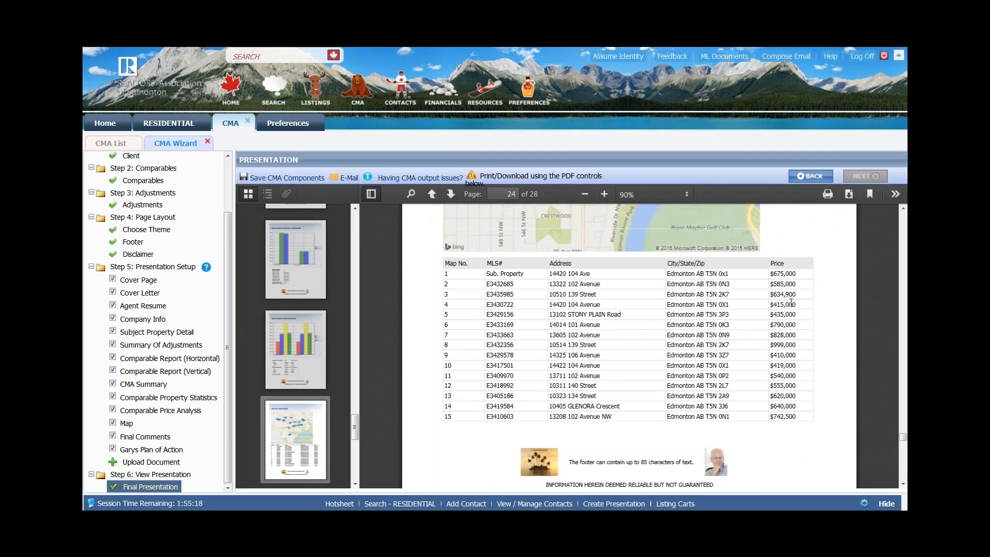
scroll(791, 307, "down", 3)
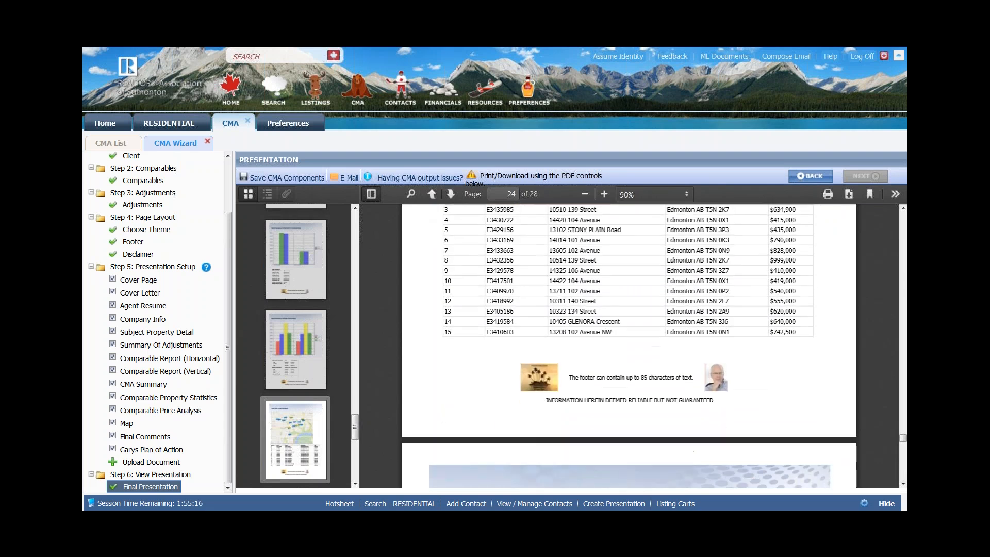
scroll(786, 310, "down", 2)
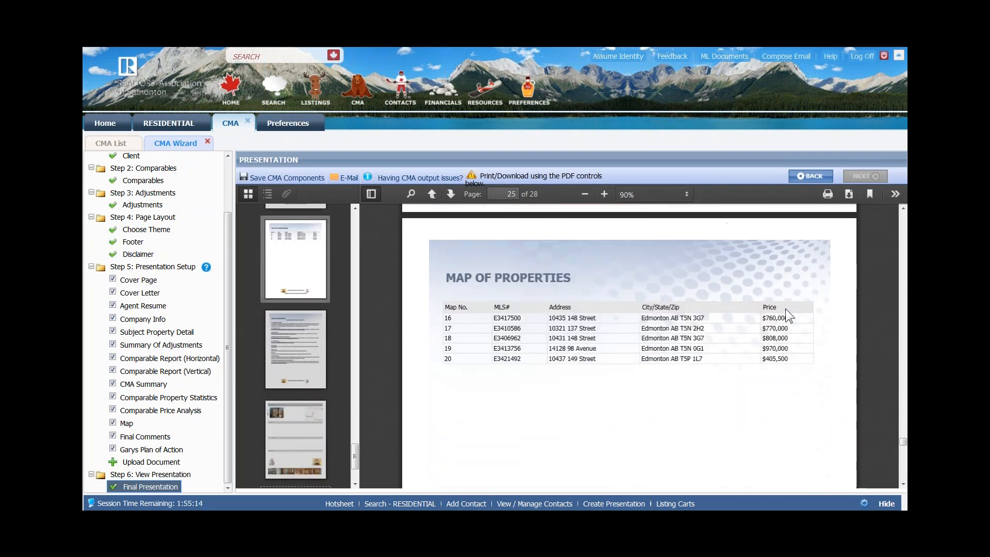
scroll(785, 308, "down", 3)
scroll(783, 311, "down", 4)
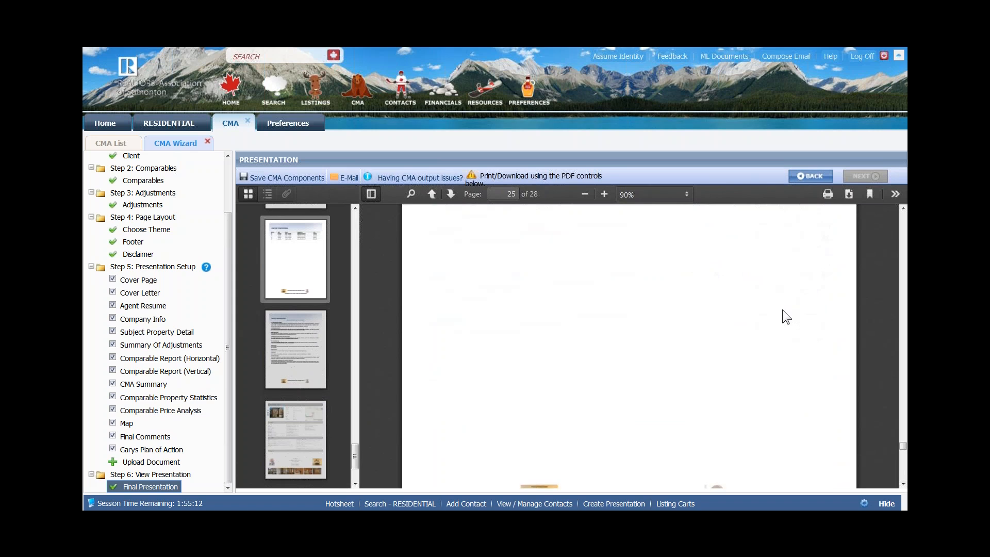
scroll(781, 312, "down", 4)
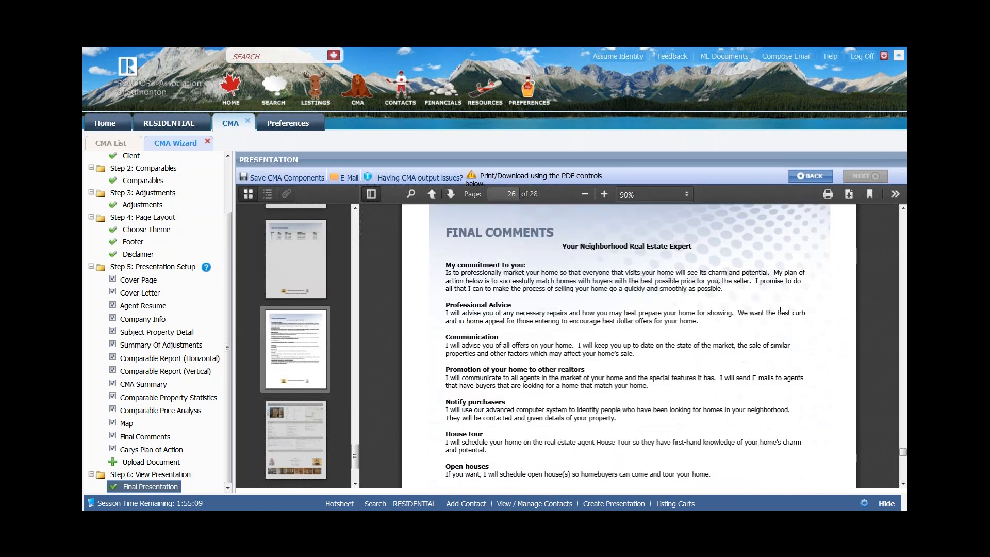
- Scroll through the Listing Detail pages to page 28, then go to the Upload Document step
scroll(781, 310, "down", 4)
scroll(653, 376, "down", 3)
scroll(652, 376, "down", 5)
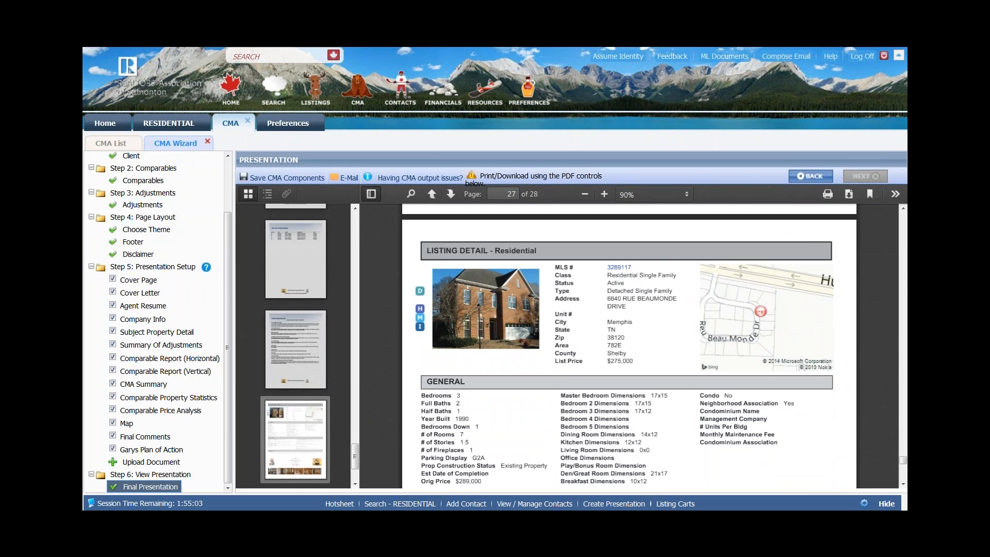
scroll(884, 473, "down", 5)
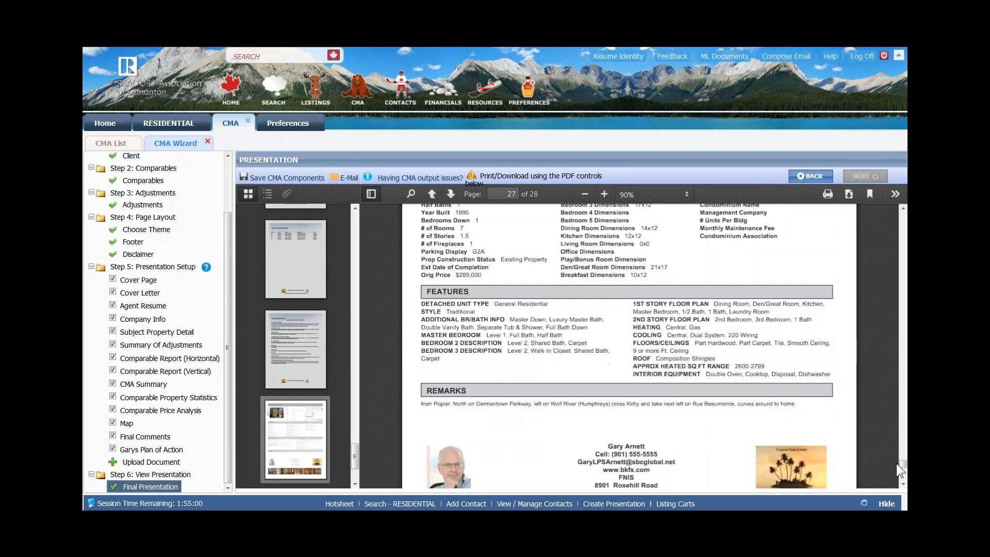
scroll(904, 486, "down", 5)
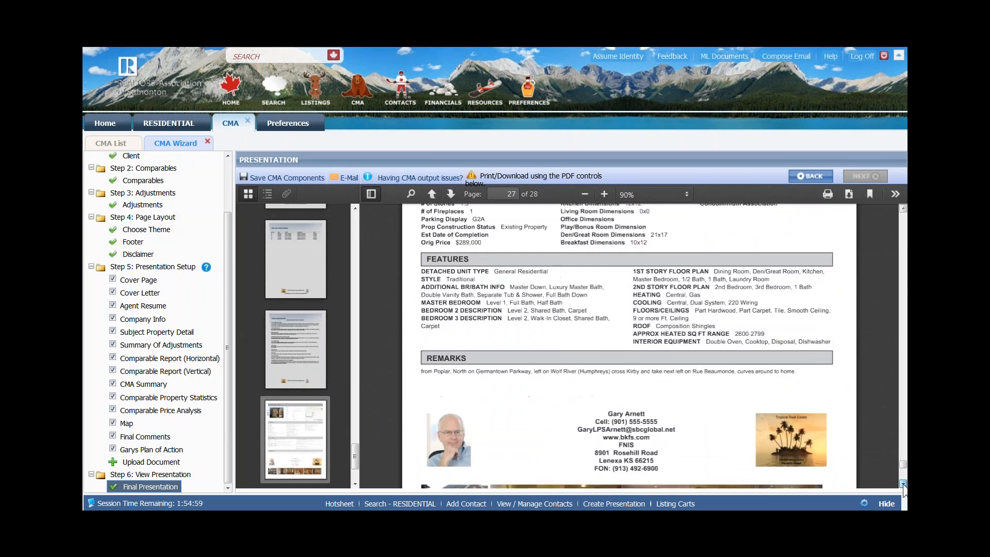
scroll(904, 486, "down", 5)
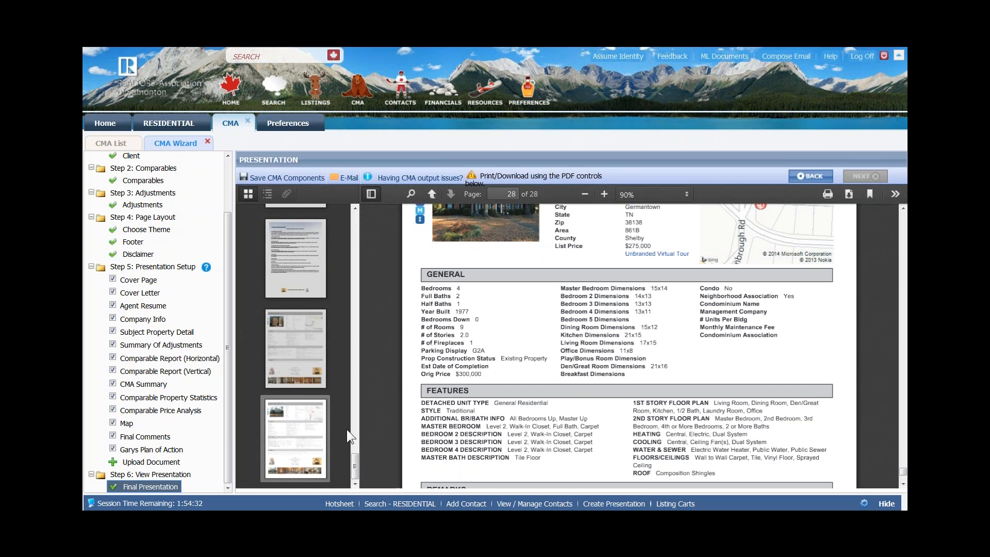
left_click(128, 463)
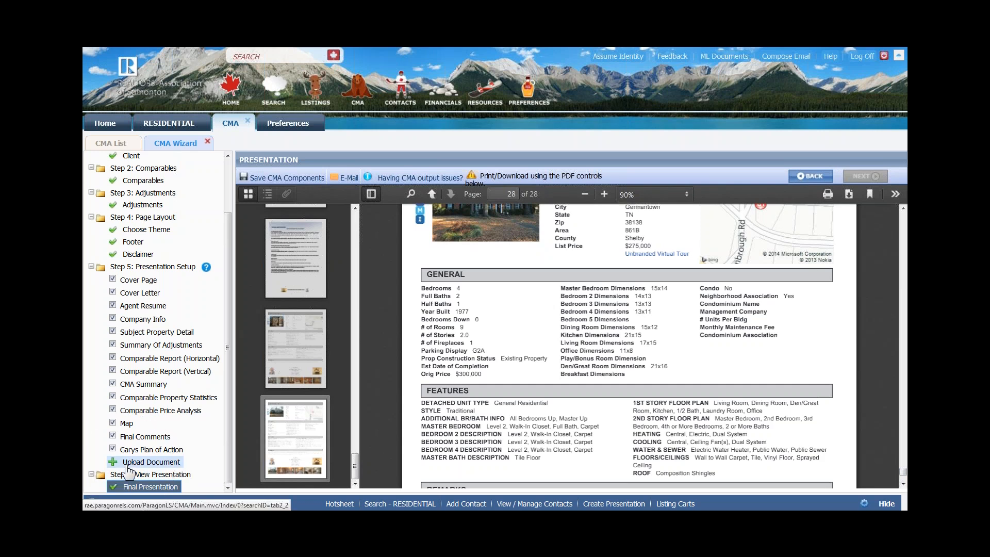